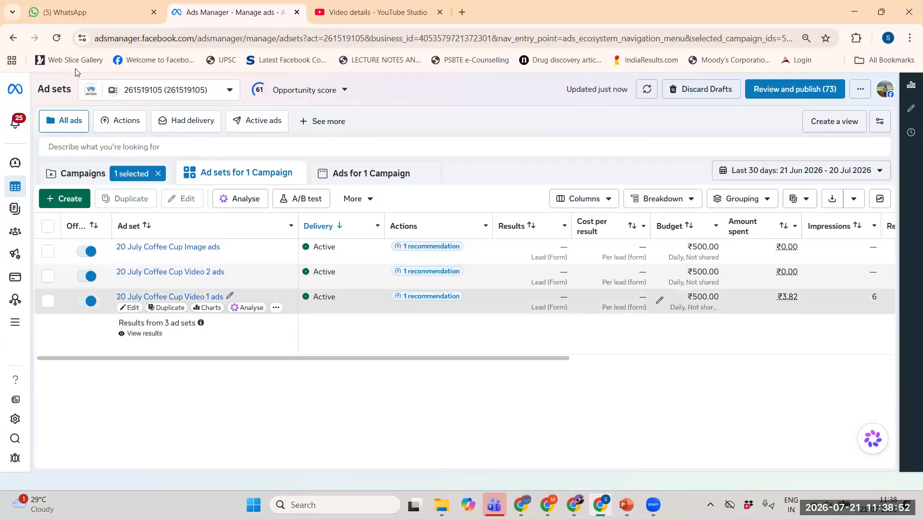
Select FB MARKETING ADS DAY 1 instead of the Coffee Cup campaign and open it for editing.
click(15, 38)
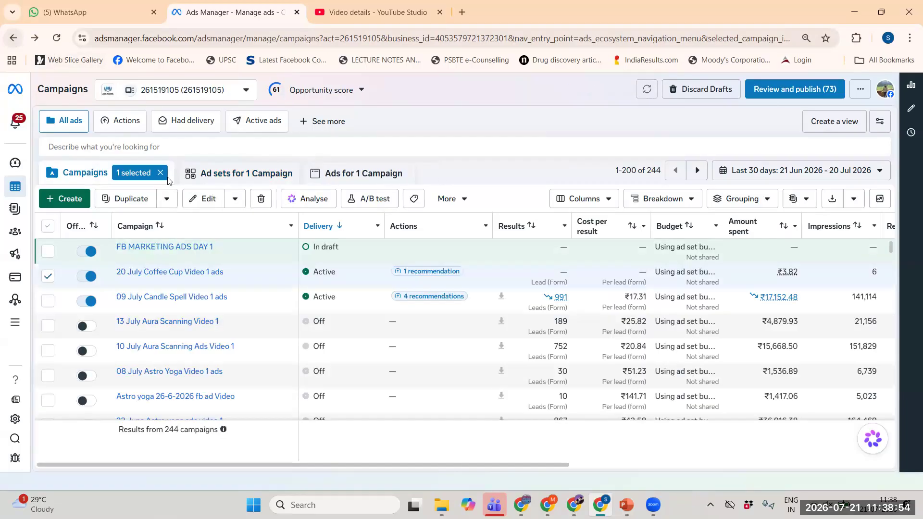
click(48, 275)
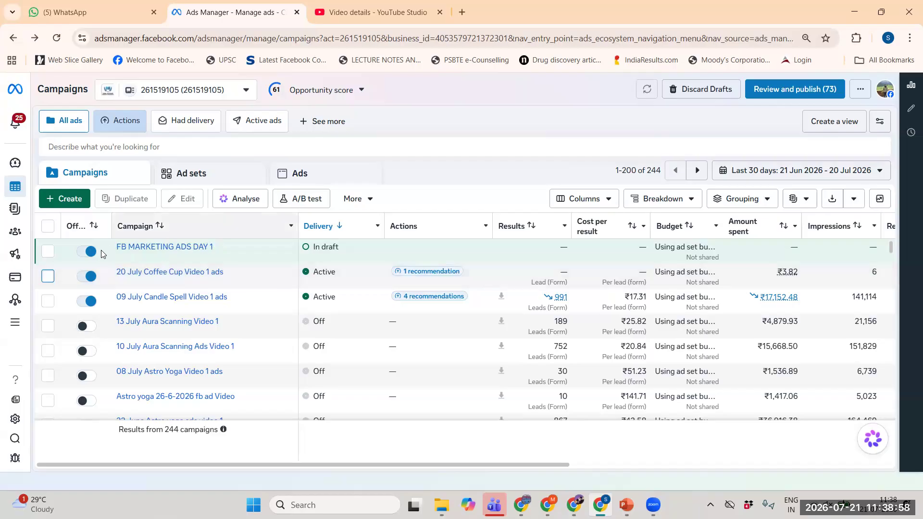
click(48, 251)
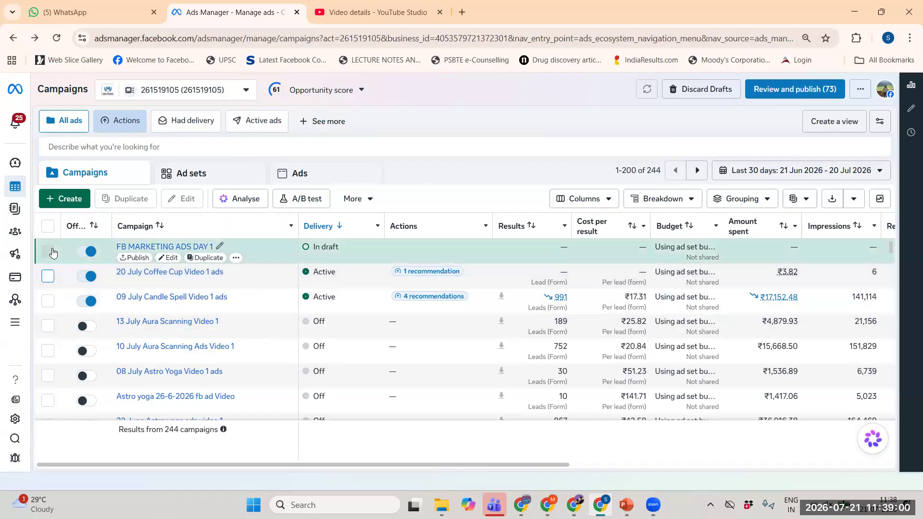
click(267, 200)
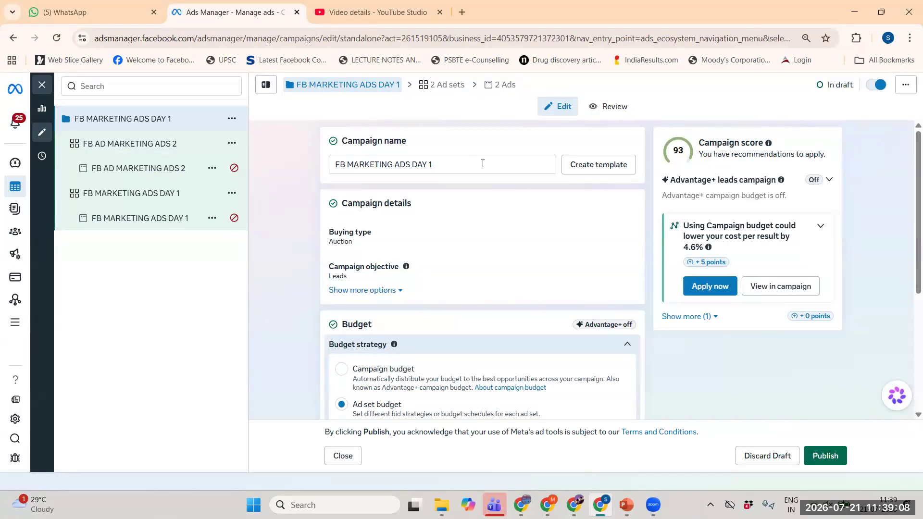
Keep the campaign's budget at ad set level rather than campaign level.
scroll(465, 164, down, 4)
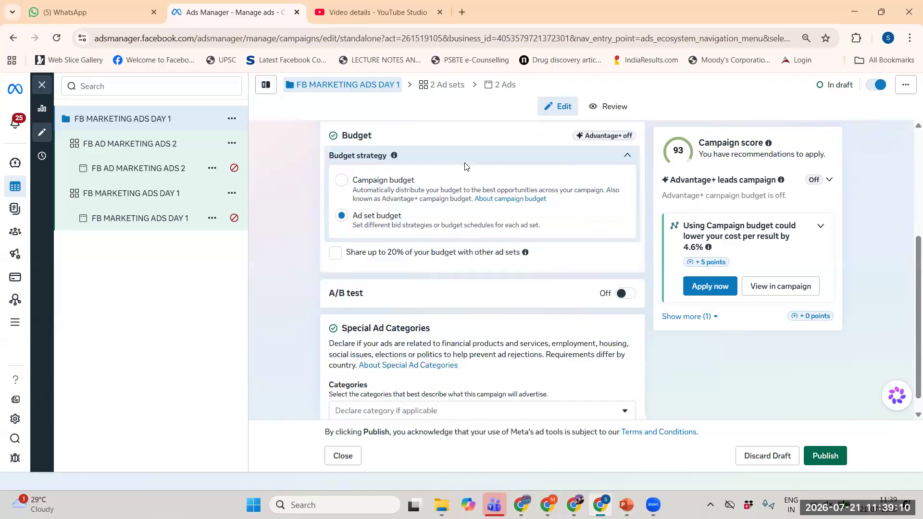
scroll(378, 164, up, 1)
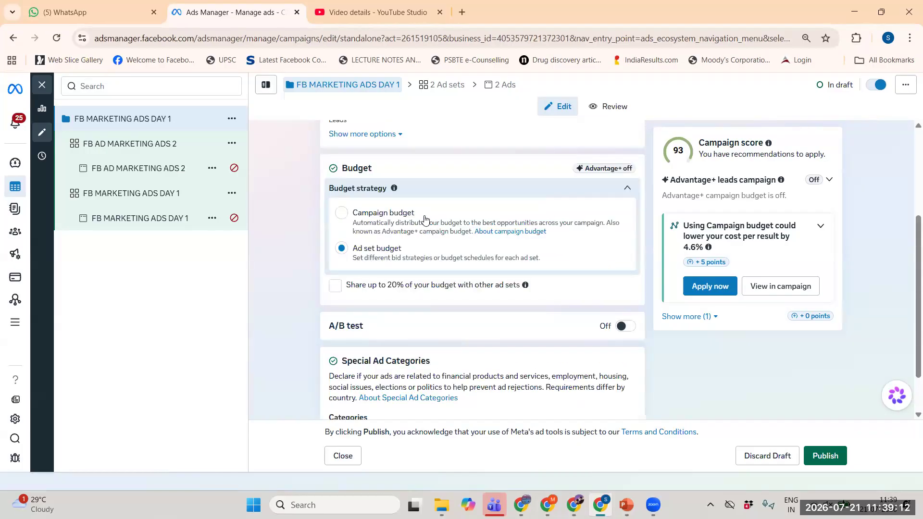
click(343, 216)
click(341, 248)
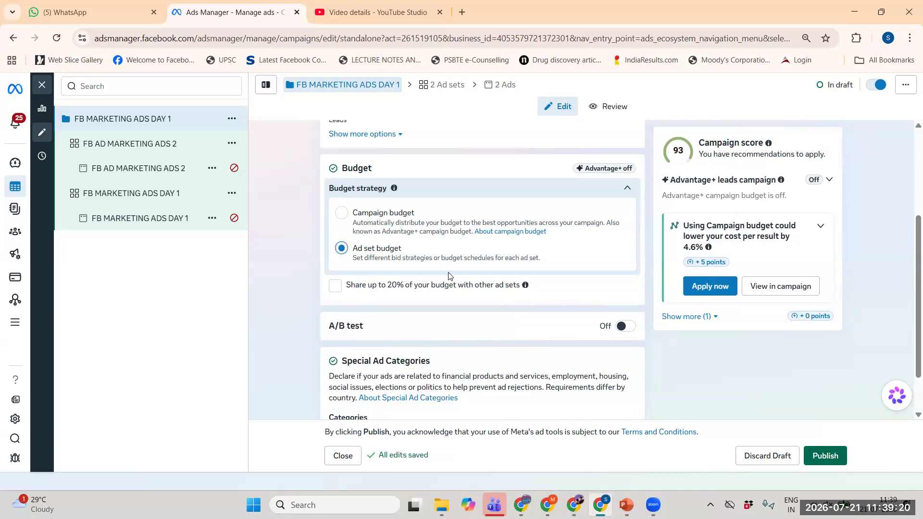
scroll(448, 276, down, 2)
scroll(448, 276, up, 5)
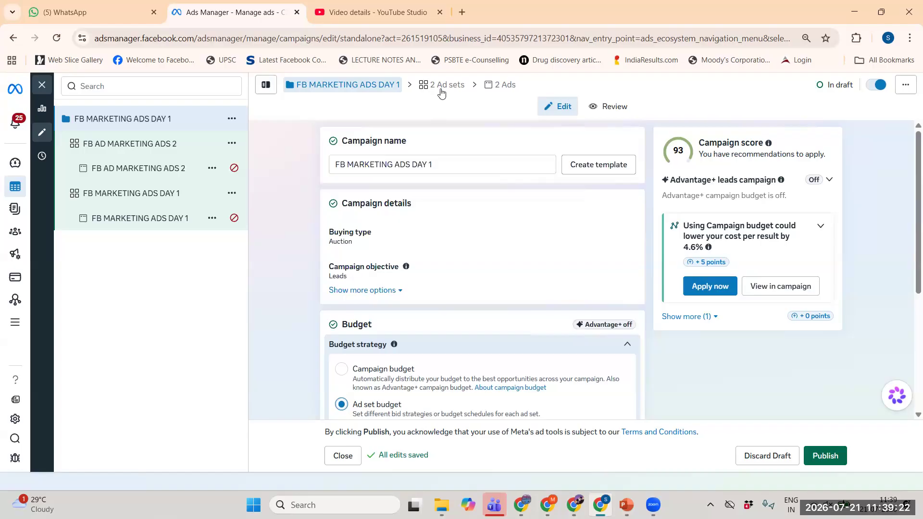
Set both ad sets to start on 22 July 2026 at hour 02.
click(442, 86)
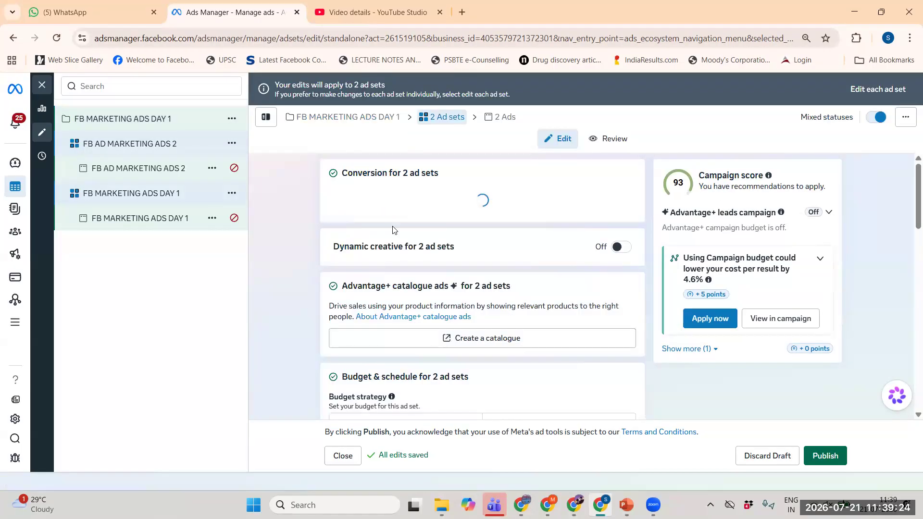
scroll(393, 231, down, 10)
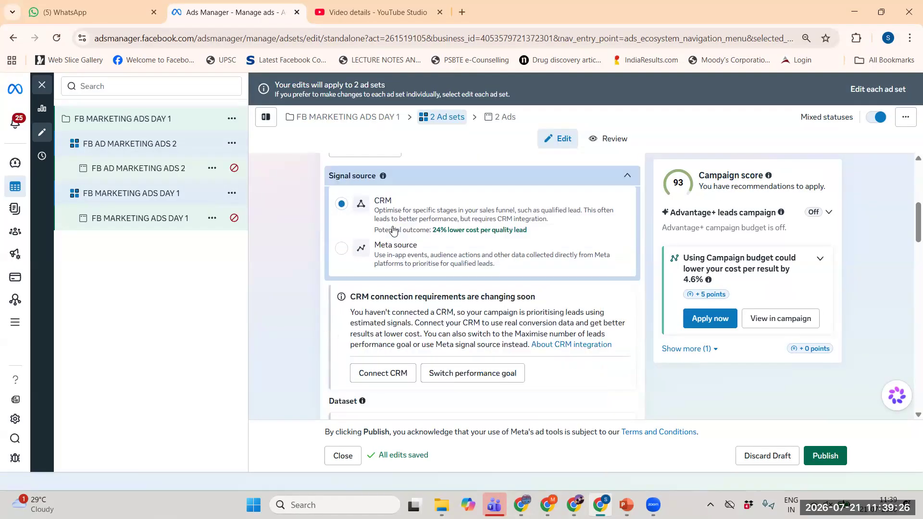
scroll(393, 230, down, 10)
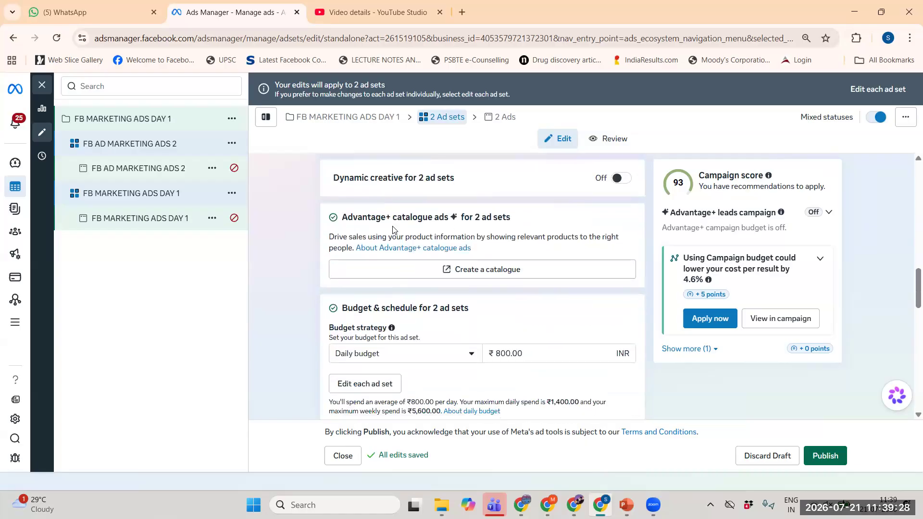
scroll(393, 230, down, 3)
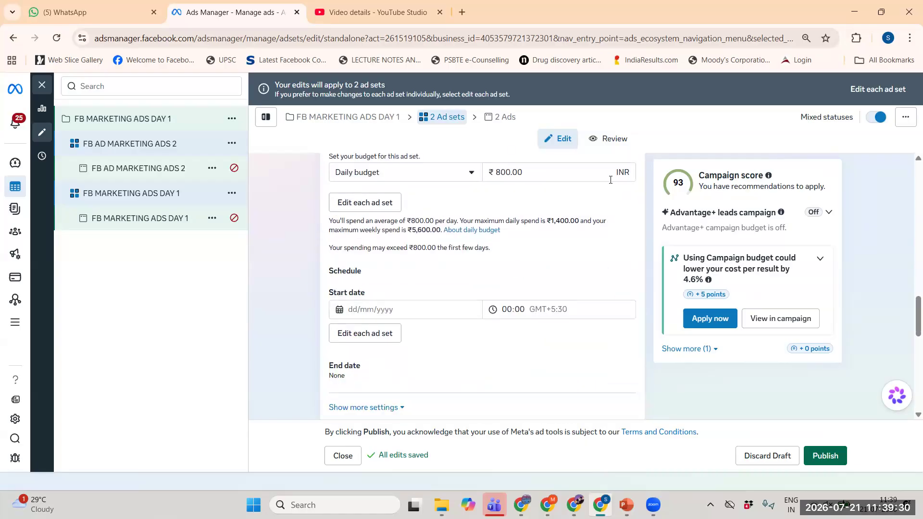
scroll(515, 196, down, 3)
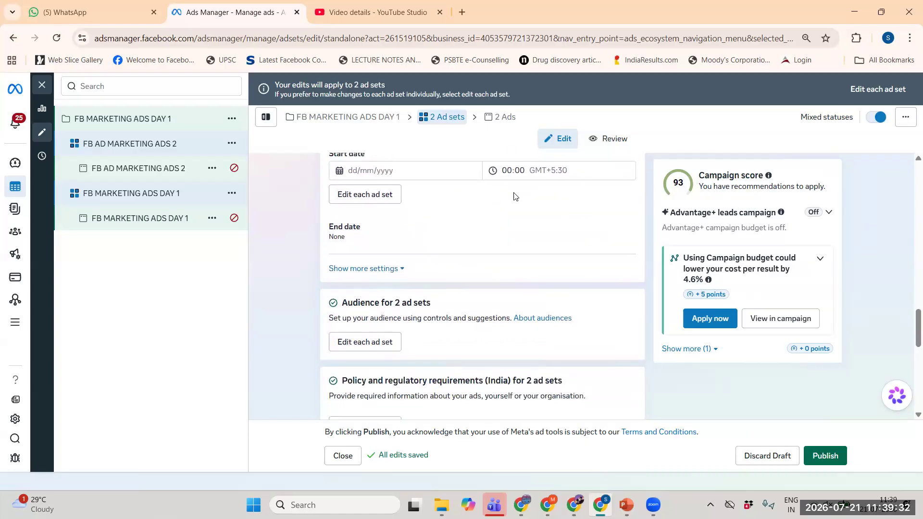
scroll(393, 278, up, 2)
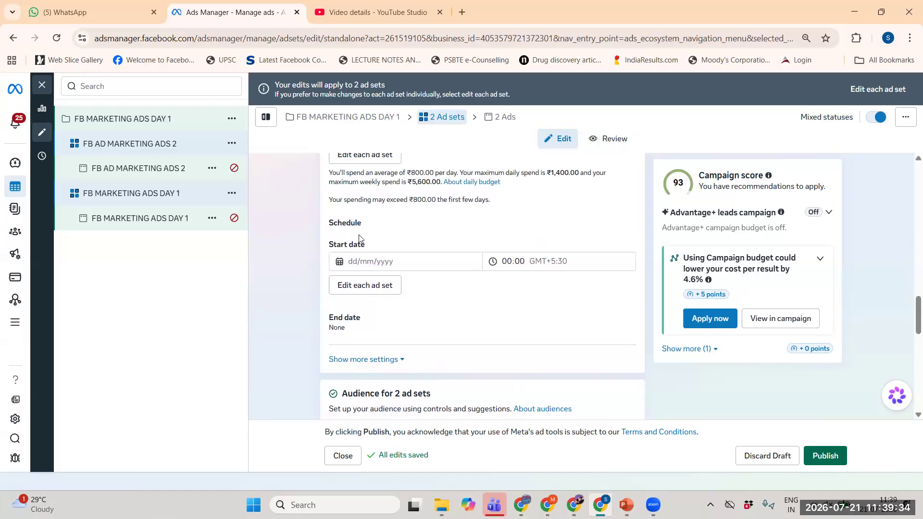
click(353, 259)
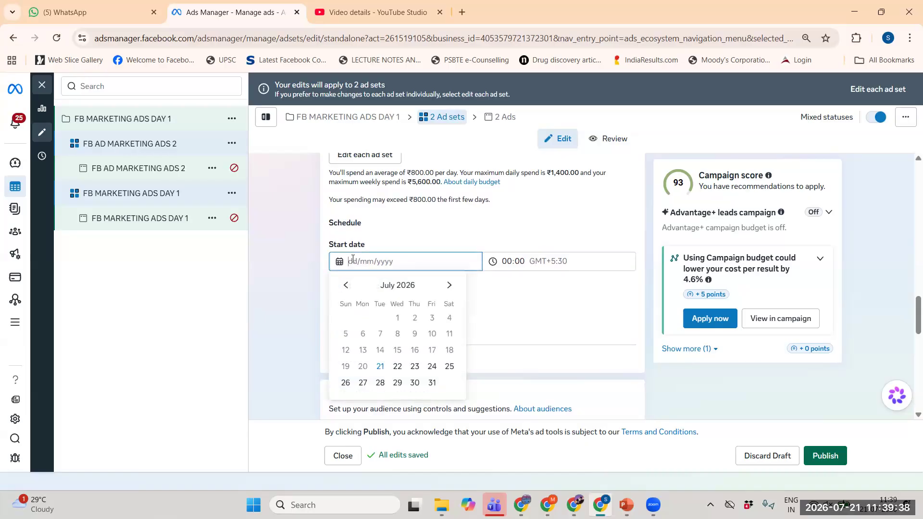
click(274, 280)
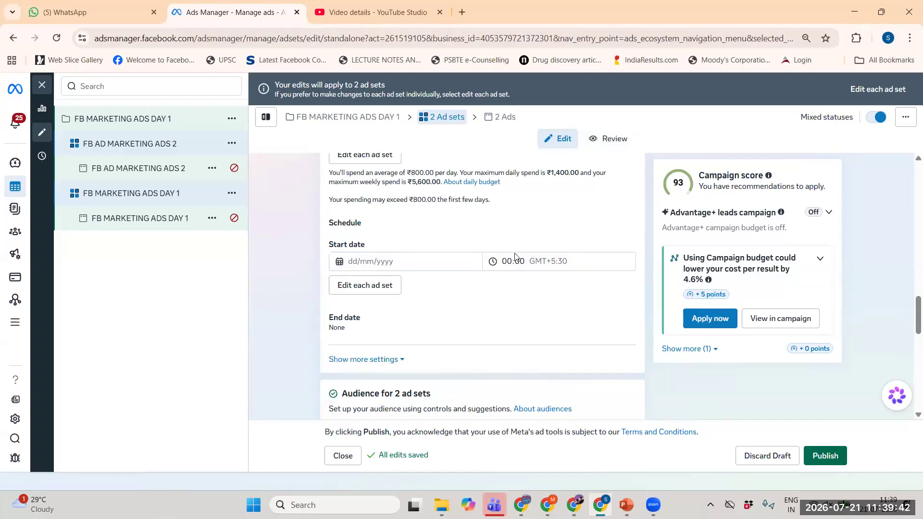
click(401, 266)
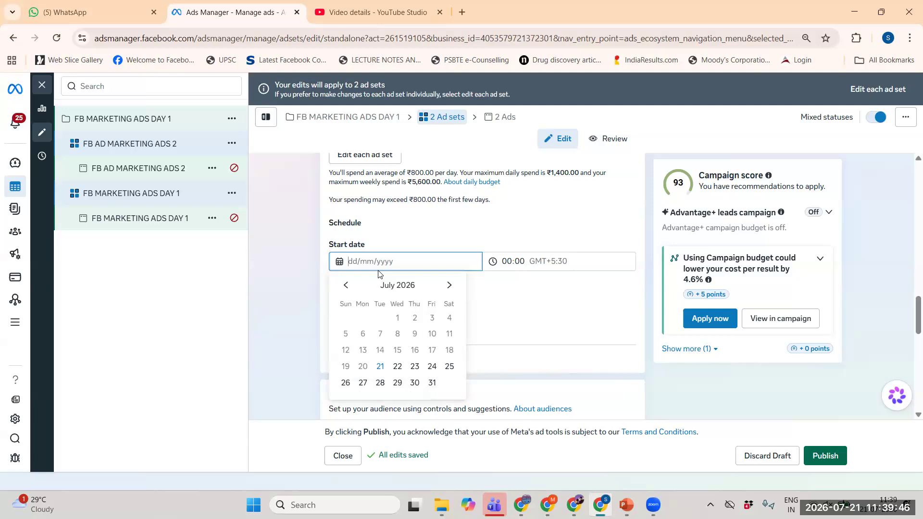
click(397, 366)
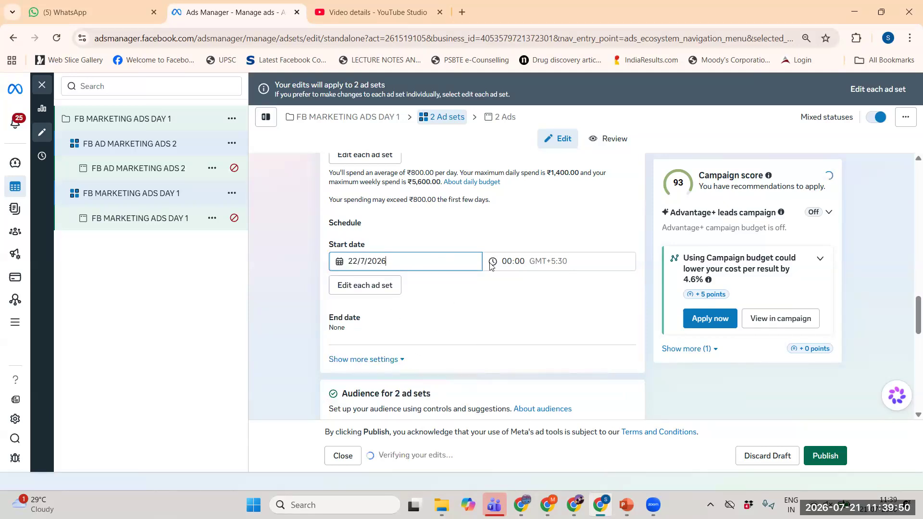
click(509, 263)
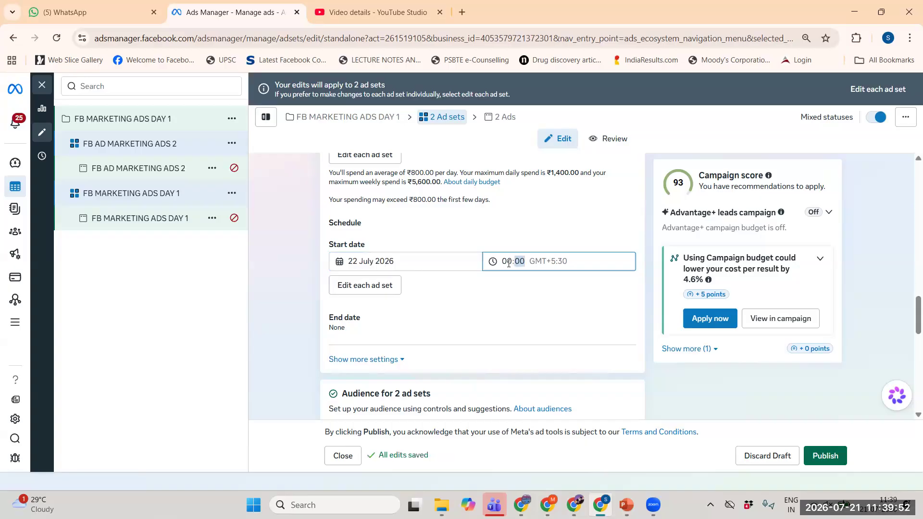
text(2)
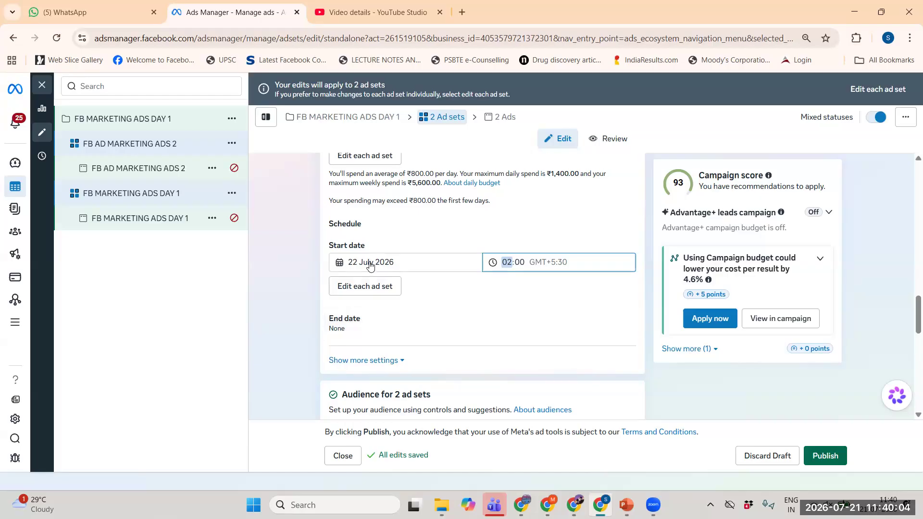
Bring up the Audience section set to edit each ad set individually.
scroll(370, 262, up, 10)
scroll(370, 262, up, 4)
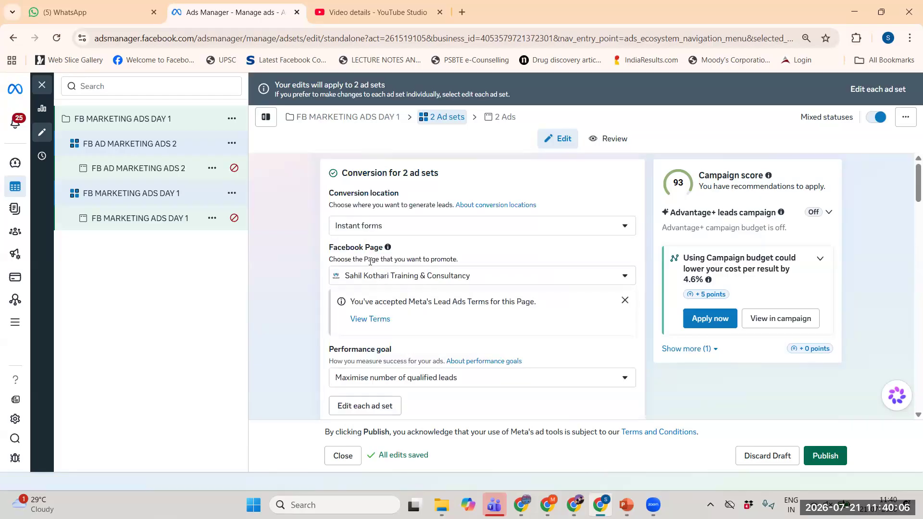
scroll(348, 245, down, 12)
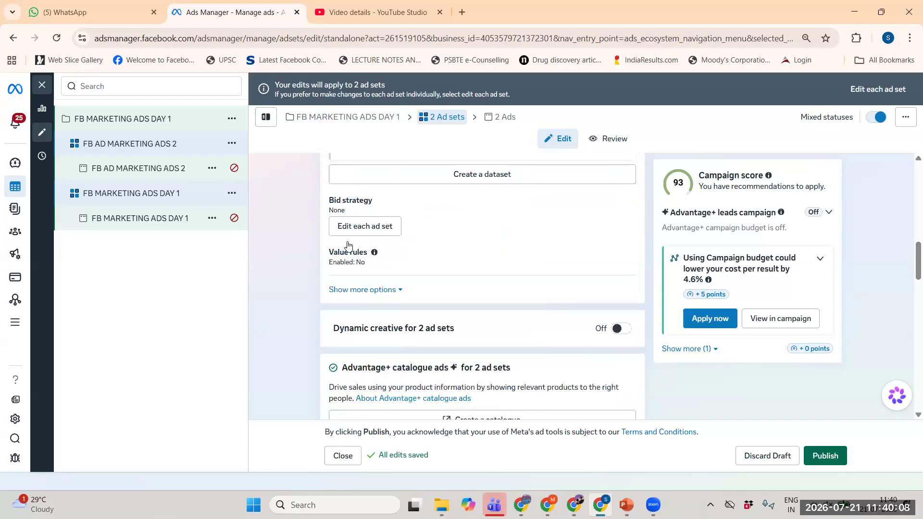
scroll(348, 242, down, 8)
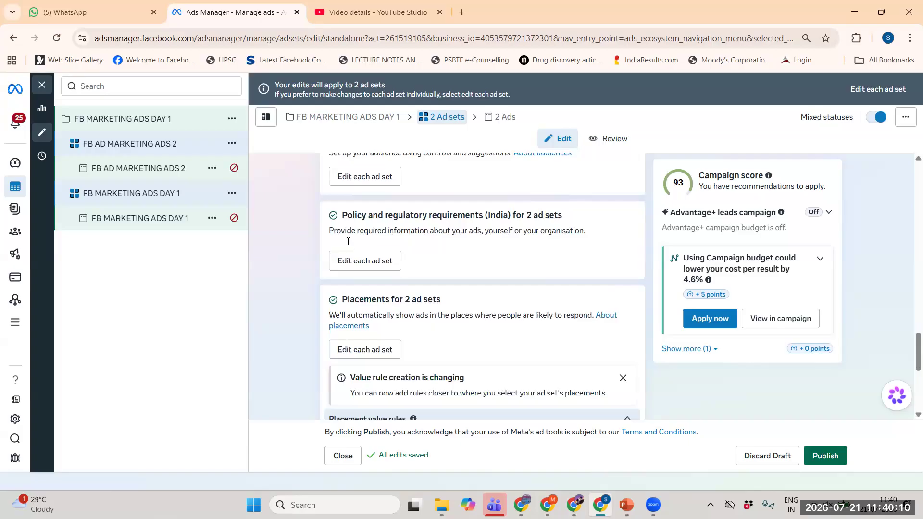
scroll(348, 245, up, 18)
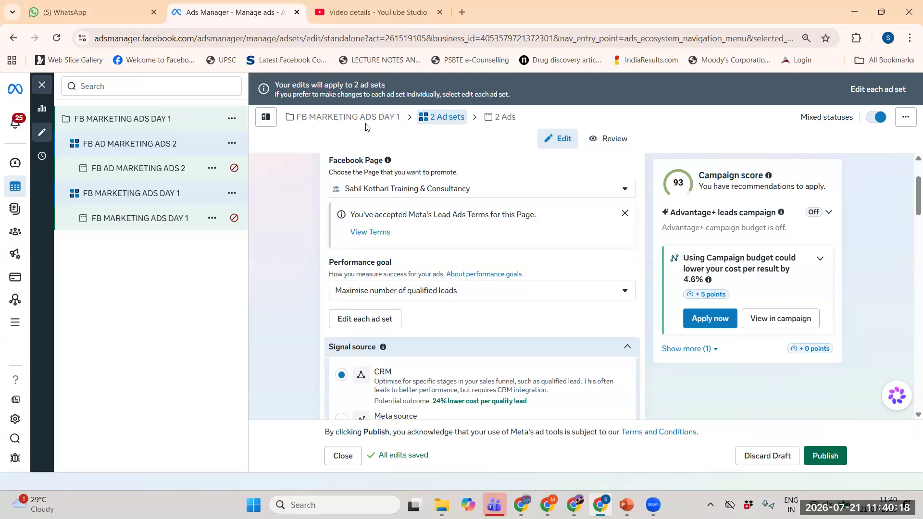
scroll(414, 284, down, 10)
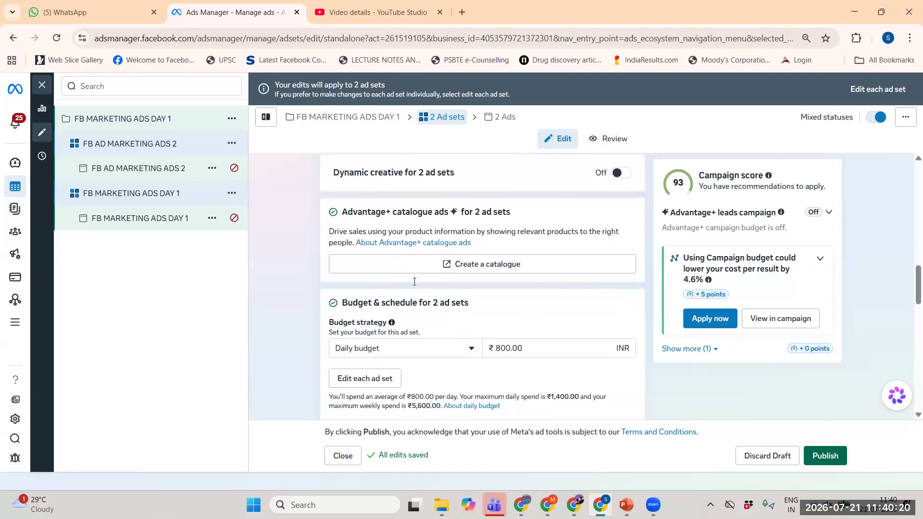
scroll(412, 284, down, 5)
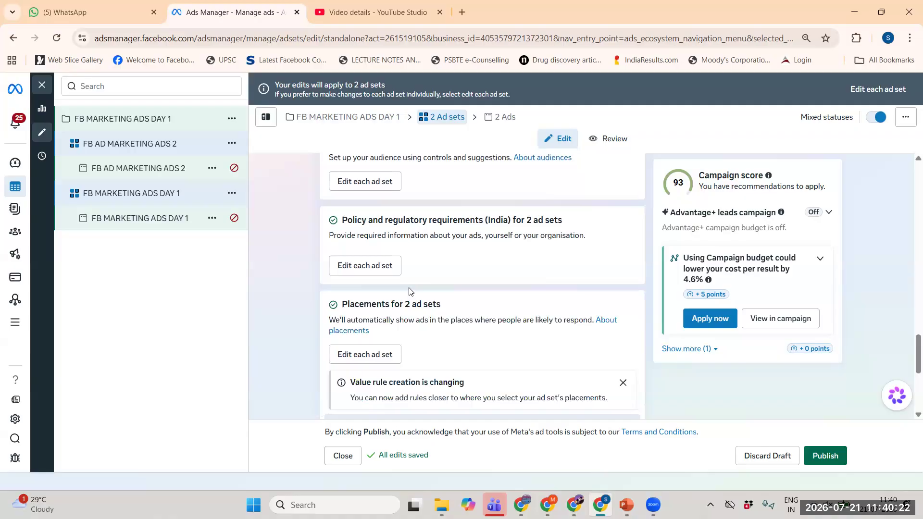
scroll(394, 328, up, 5)
scroll(396, 339, down, 2)
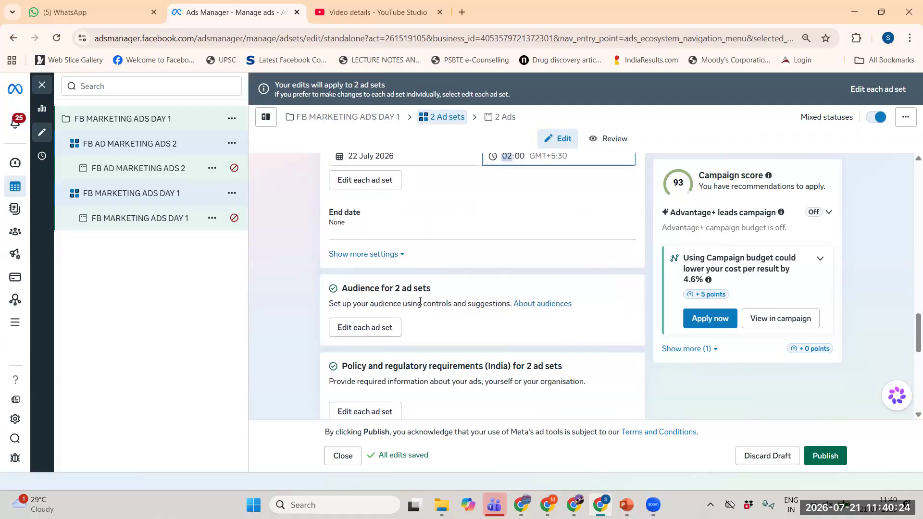
click(355, 332)
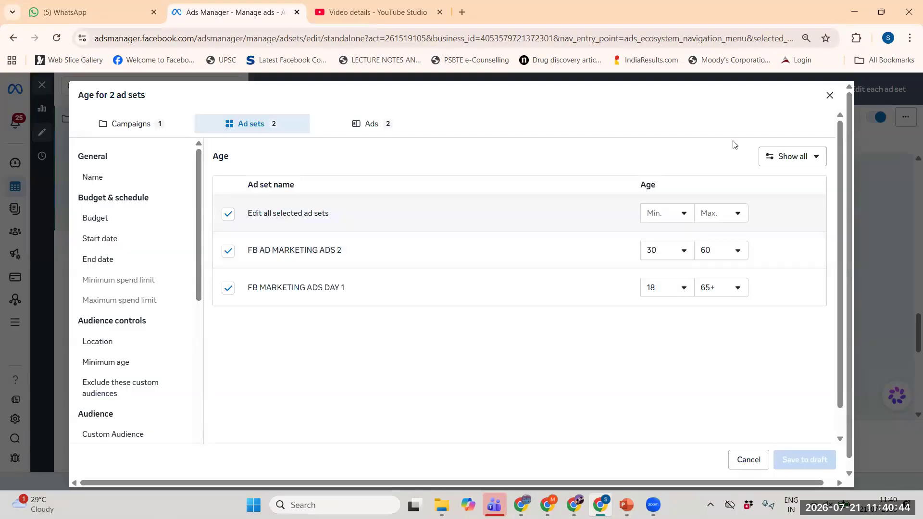
click(747, 460)
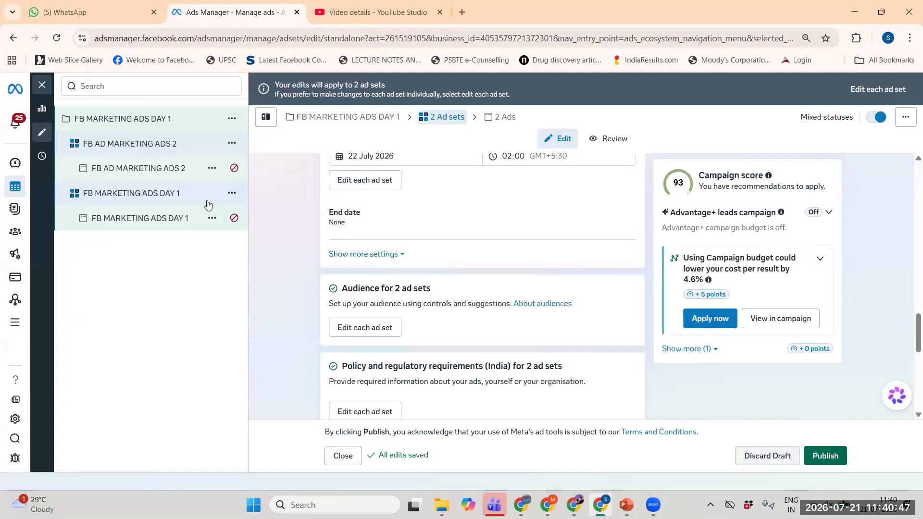
Deselect FB MARKETING ADS DAY 1 and create a new Leads campaign from scratch, not from a recent one.
click(12, 38)
click(12, 38)
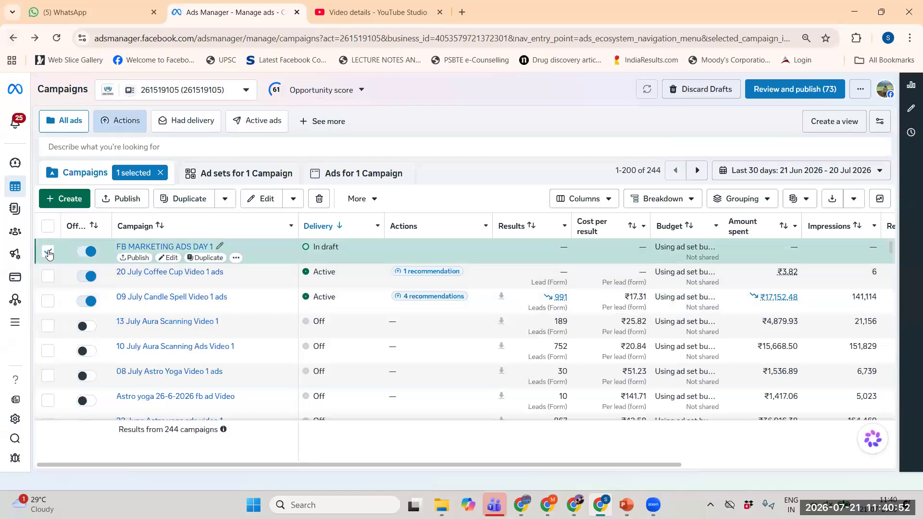
click(47, 251)
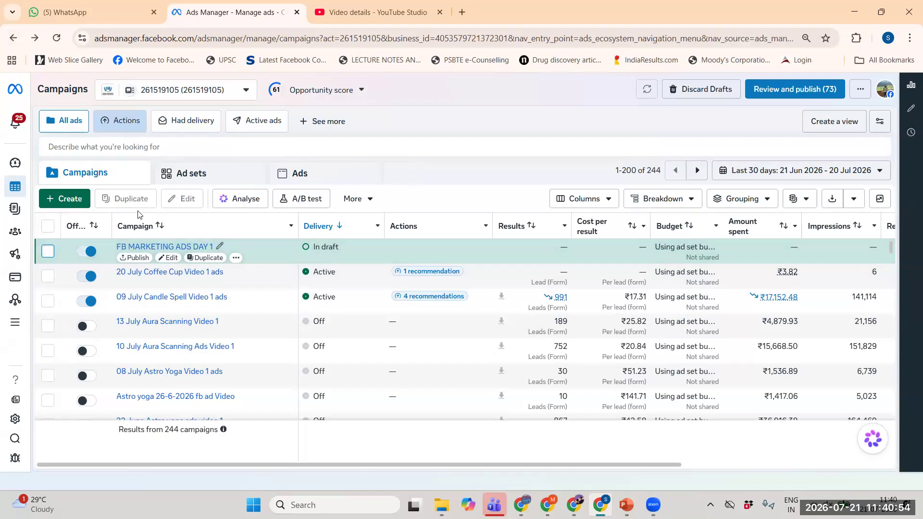
click(71, 199)
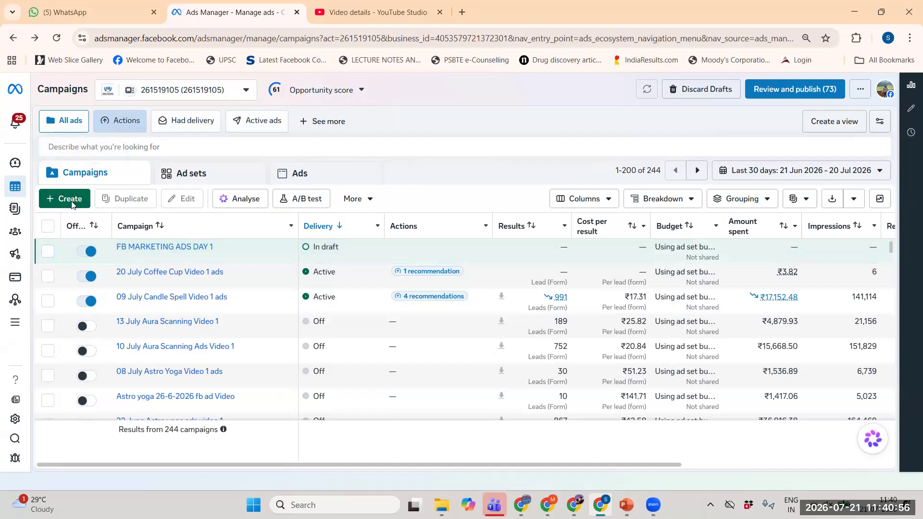
click(313, 293)
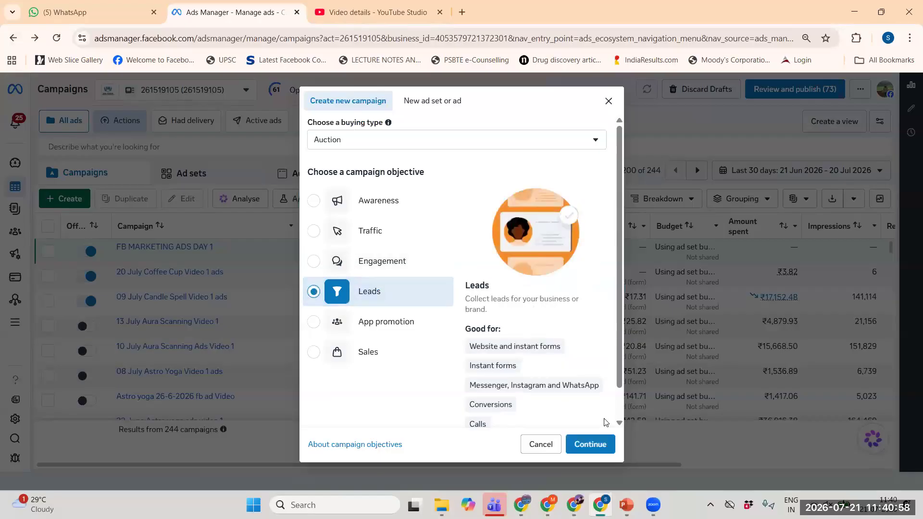
click(604, 444)
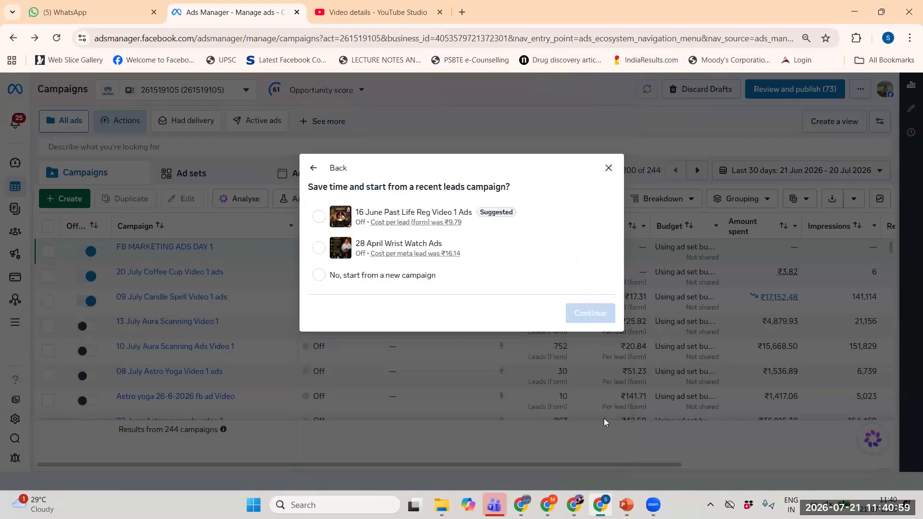
click(414, 277)
click(590, 313)
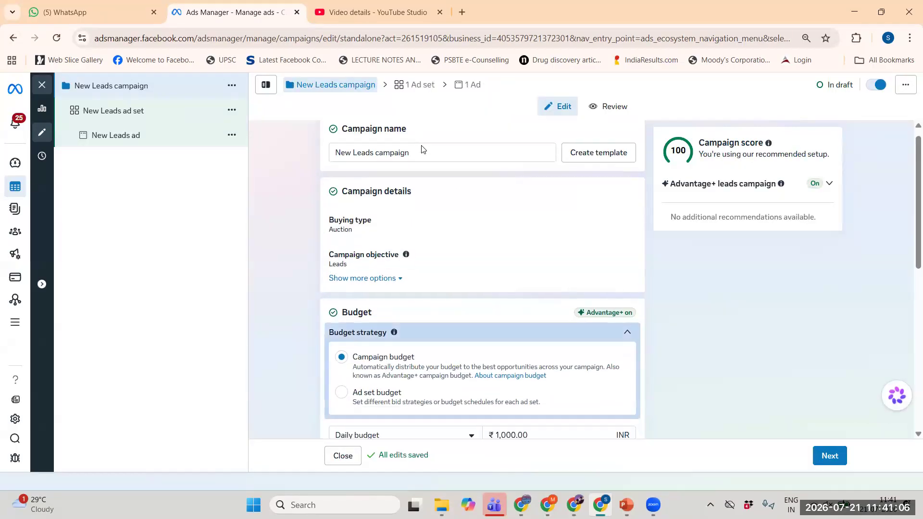
Apply saved audience Eft 2 (India, age 25+, English or Hindi) to the New Leads ad set.
click(412, 86)
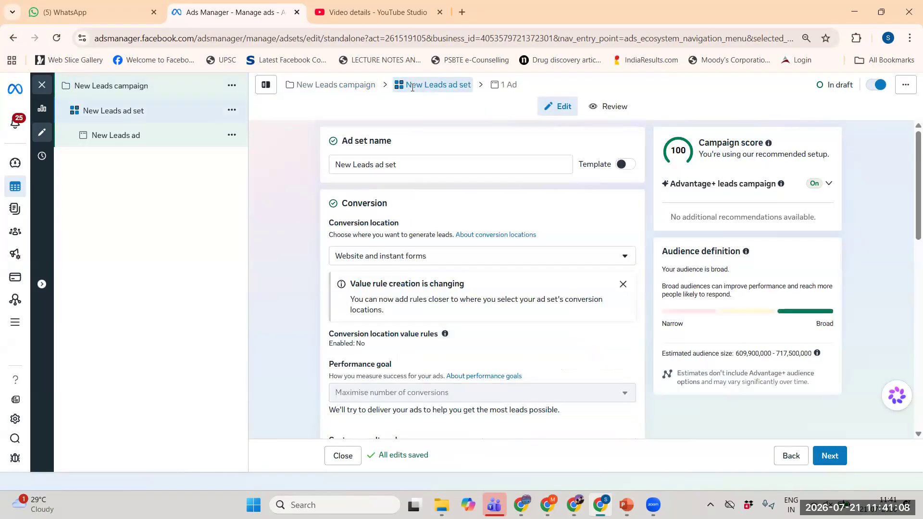
scroll(447, 201, down, 5)
scroll(447, 201, down, 5)
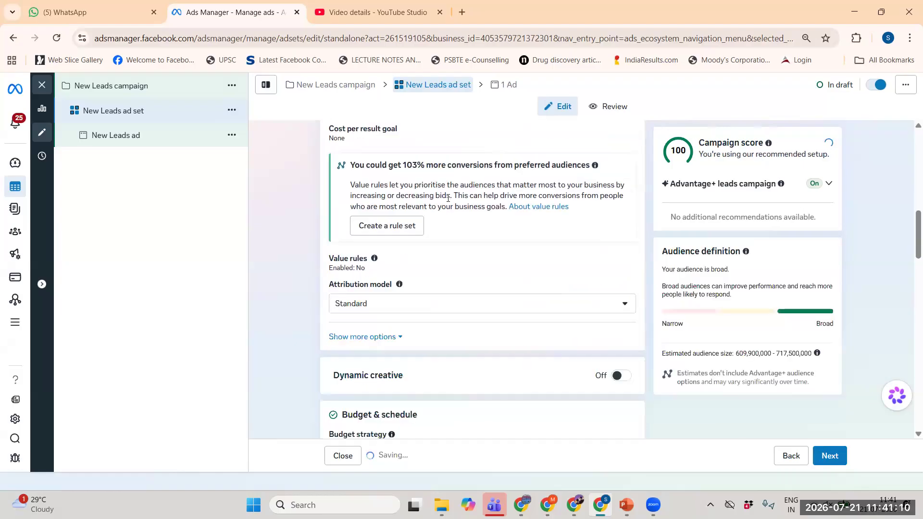
scroll(447, 201, down, 5)
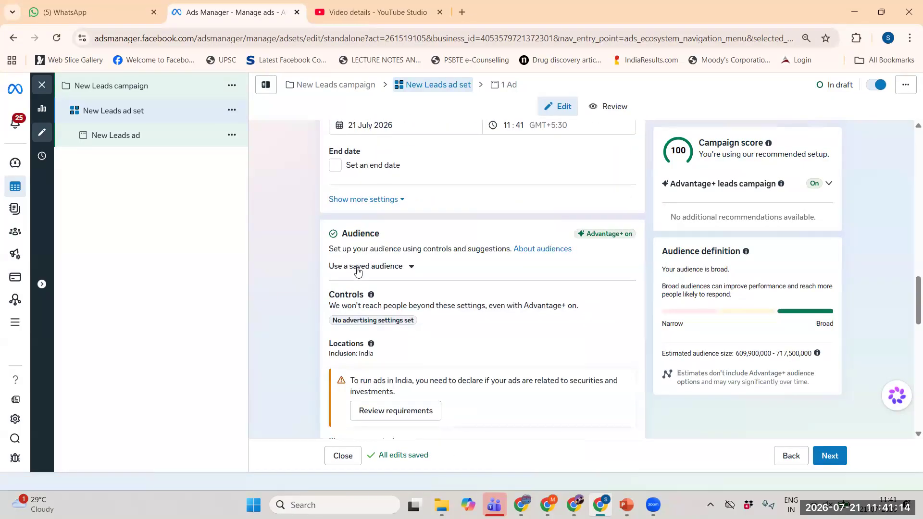
click(397, 265)
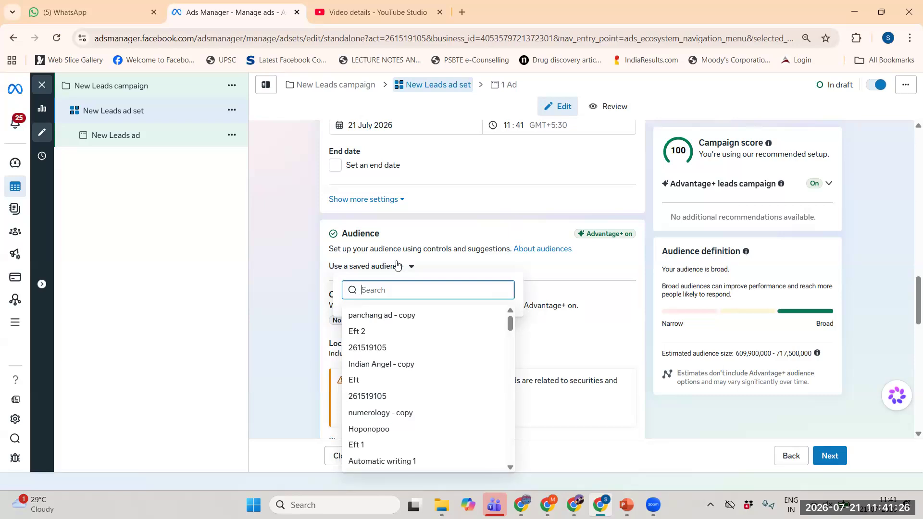
click(379, 335)
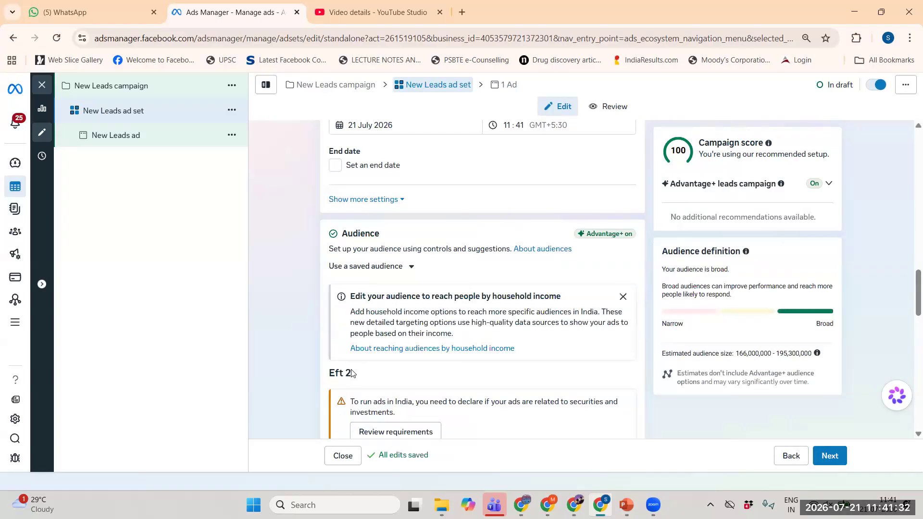
scroll(352, 373, down, 2)
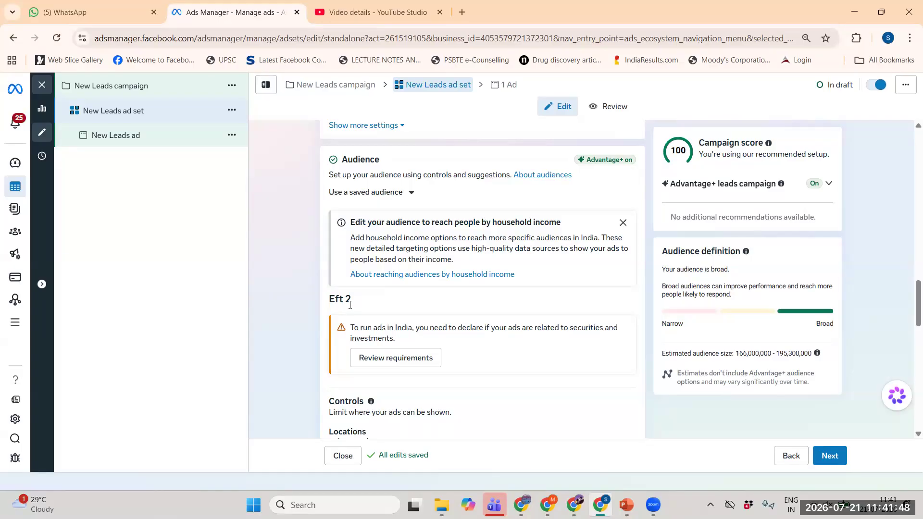
scroll(360, 304, down, 2)
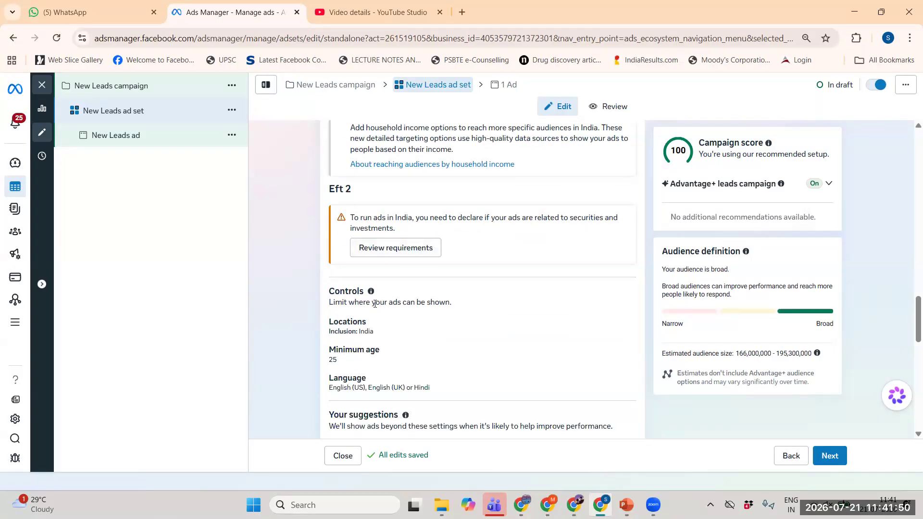
scroll(375, 304, down, 1)
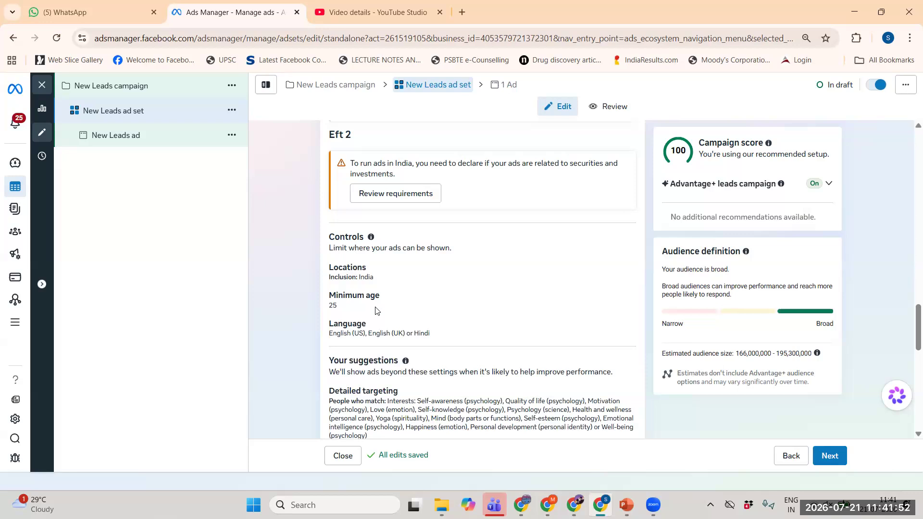
scroll(377, 310, down, 1)
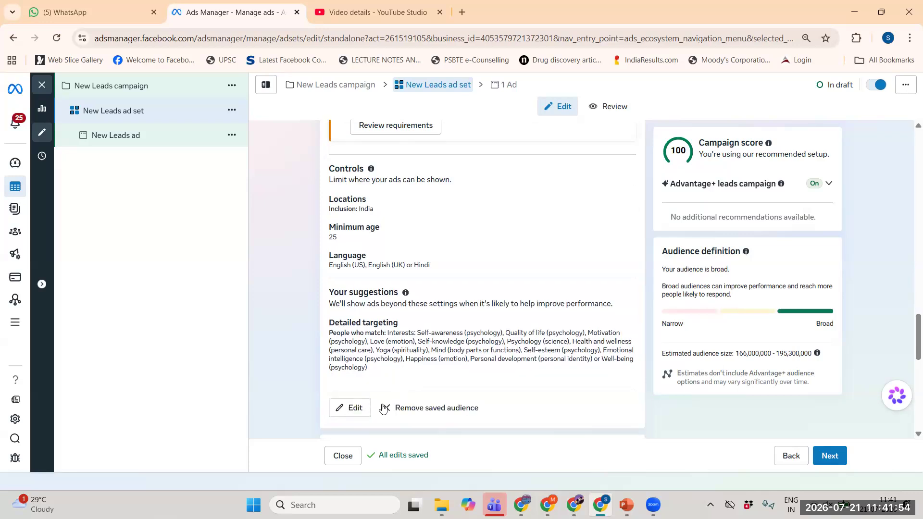
Remove the saved audience and reveal the suggested age, gender and targeting options.
click(400, 409)
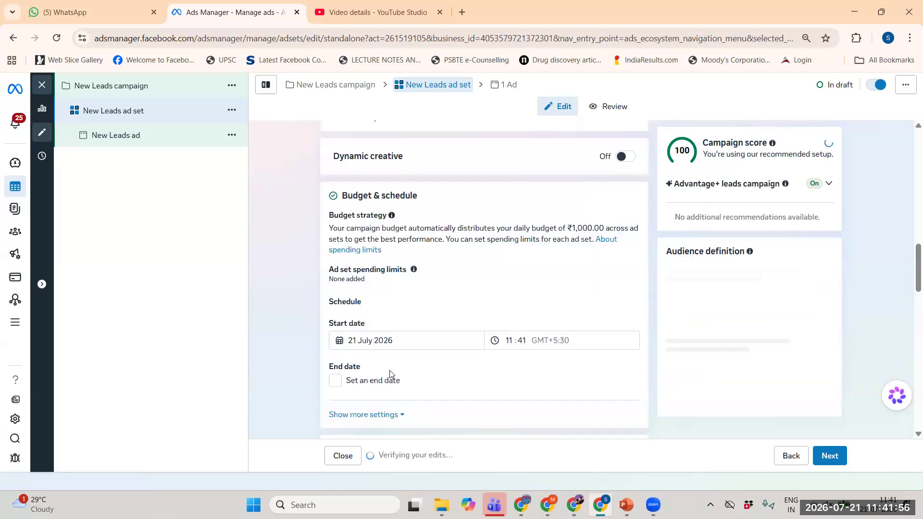
scroll(389, 367, down, 3)
scroll(391, 365, down, 4)
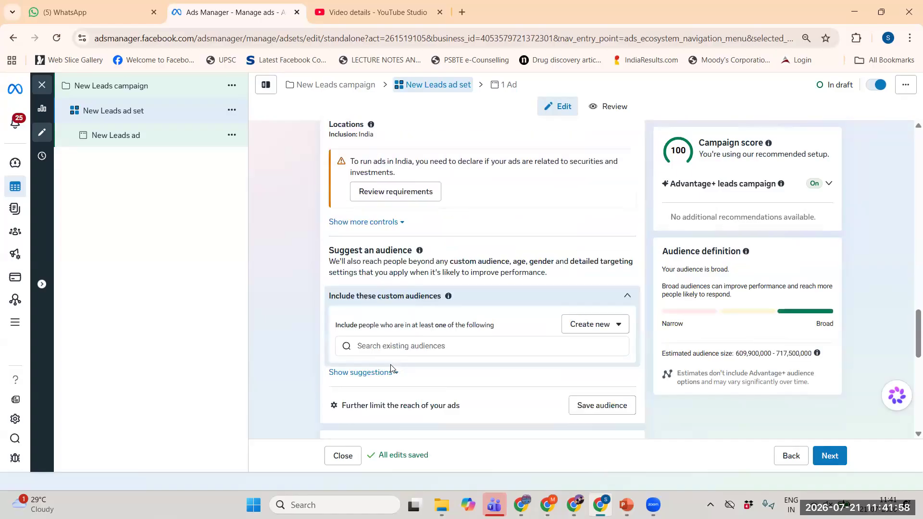
click(359, 326)
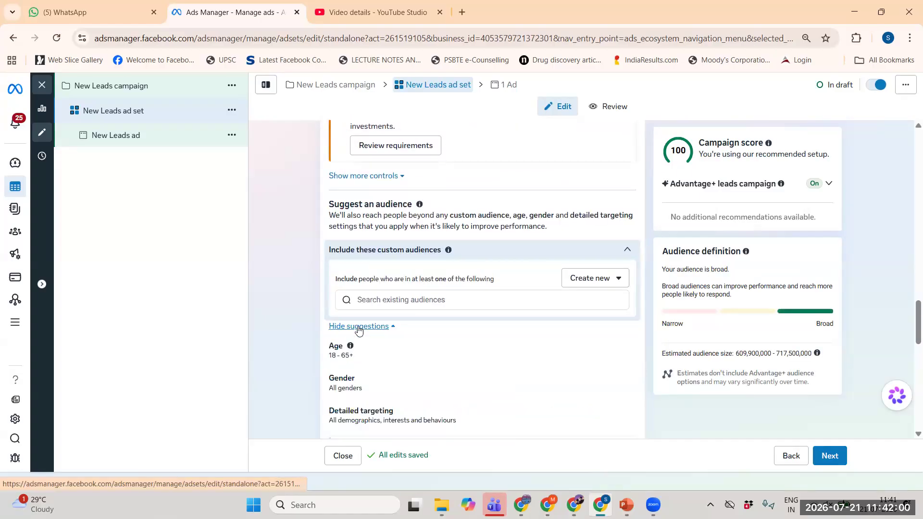
scroll(620, 283, down, 2)
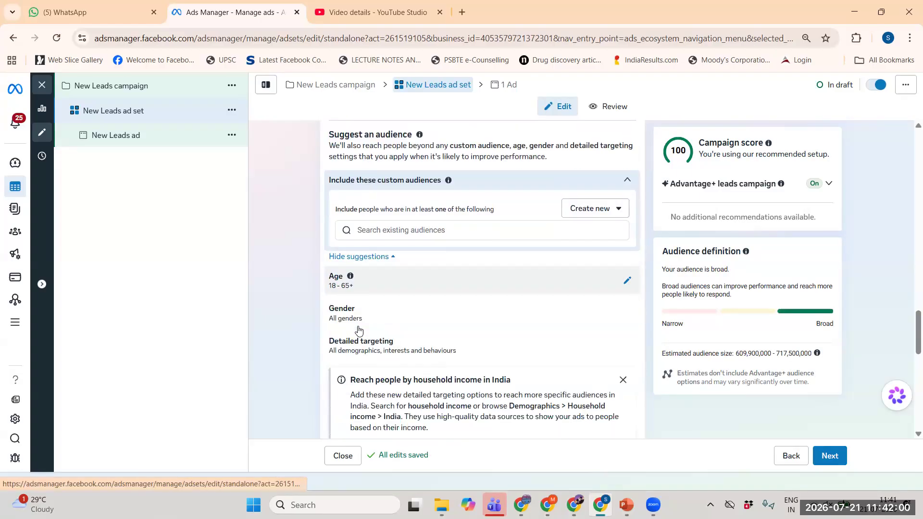
Set the suggested age range to minimum 30 and maximum 60.
click(626, 274)
click(379, 242)
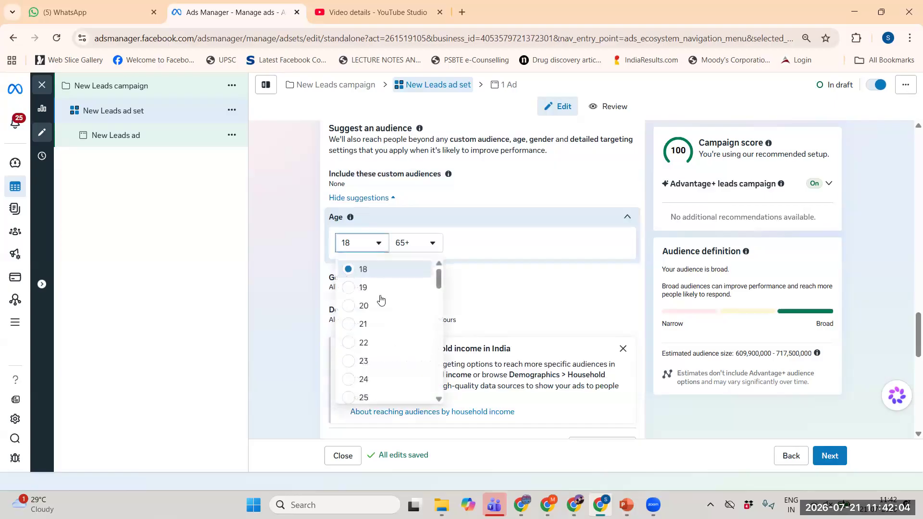
scroll(353, 343, down, 3)
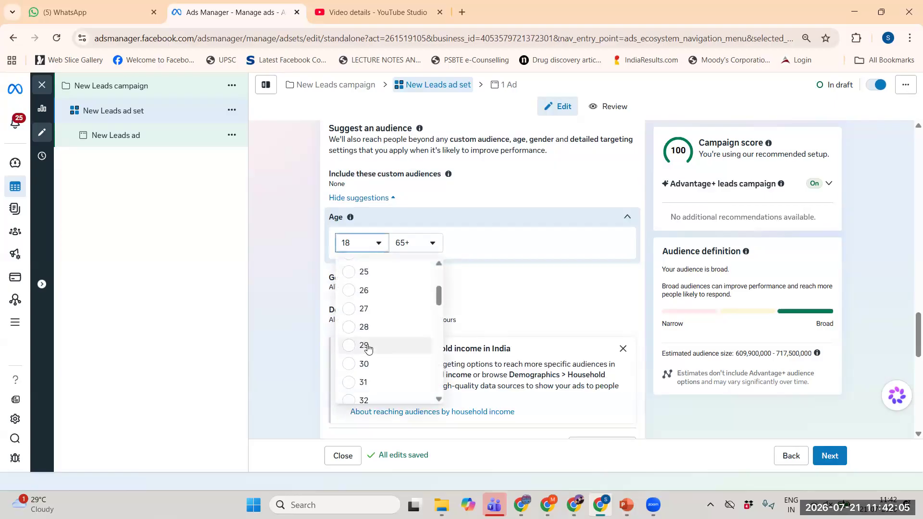
click(349, 366)
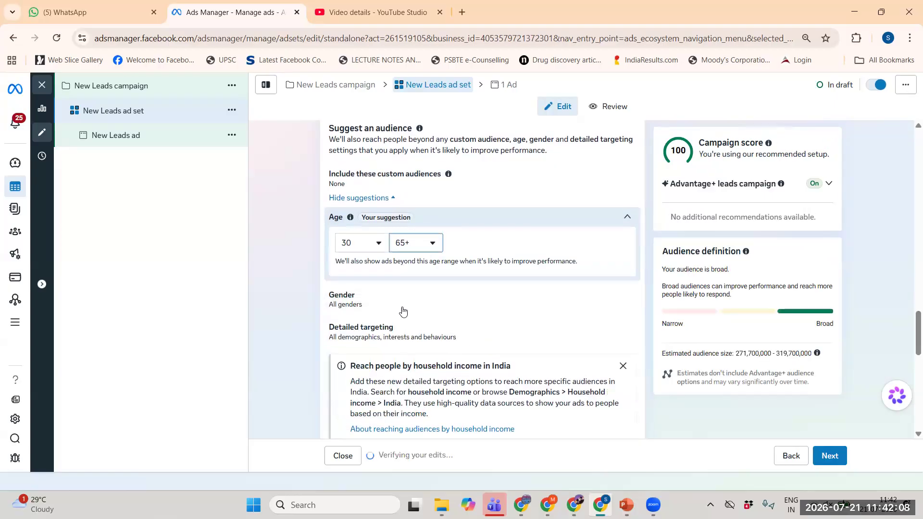
click(416, 242)
click(401, 300)
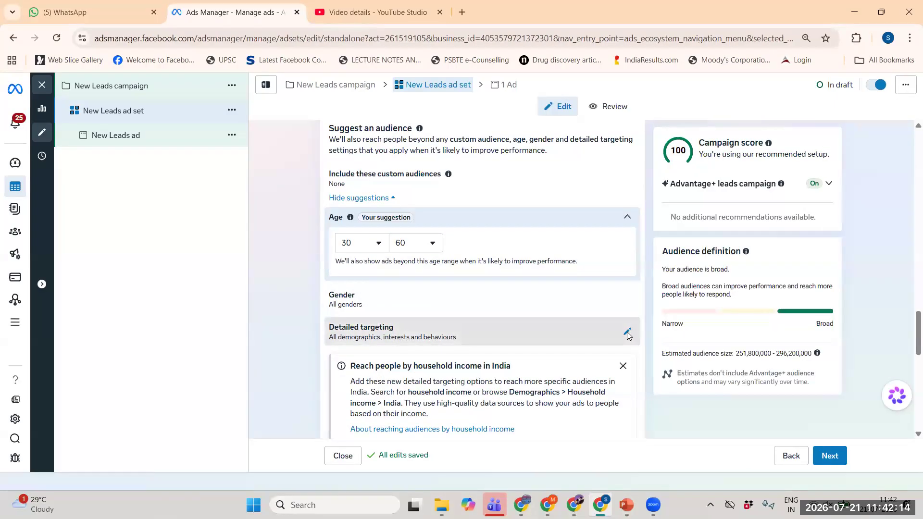
click(627, 333)
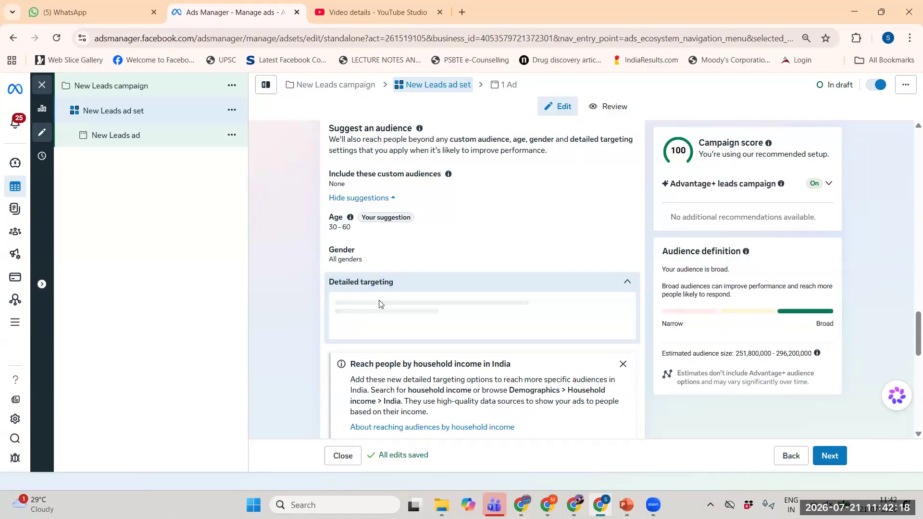
Add the Digital media (computers and electronics) interest to detailed targeting.
click(622, 365)
click(451, 321)
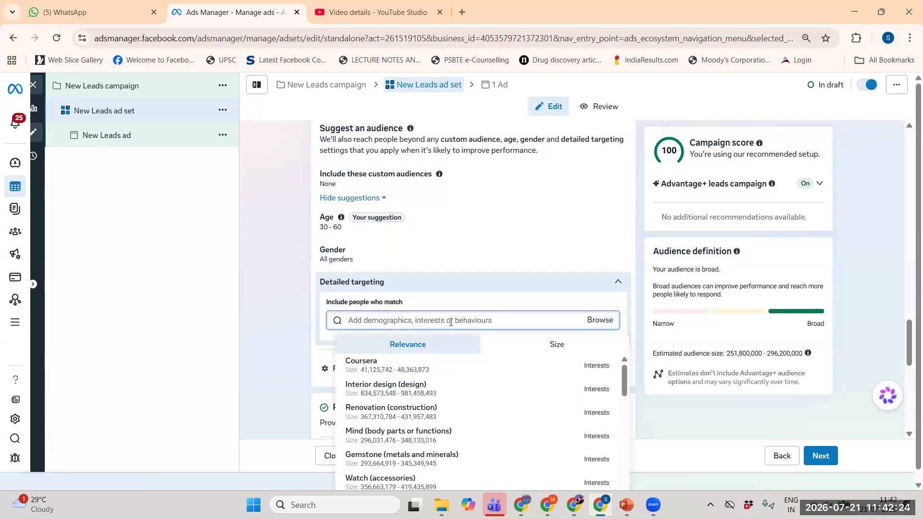
text(d)
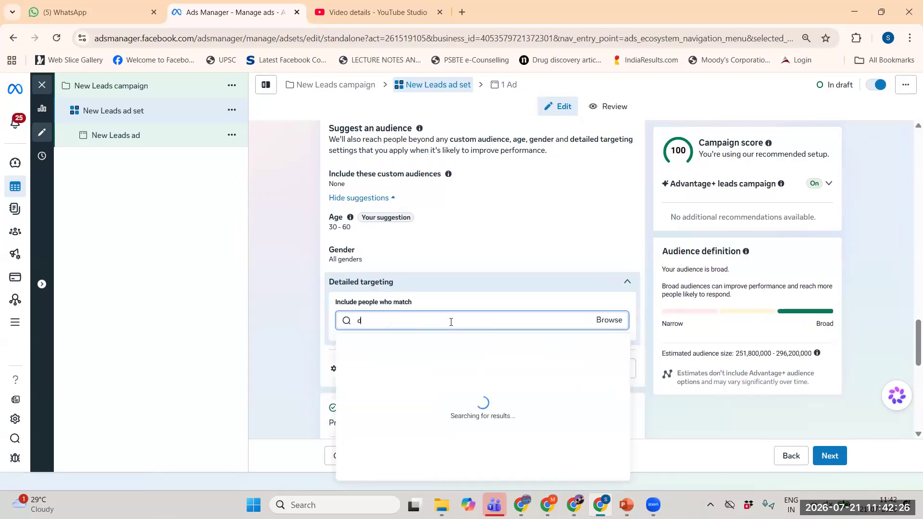
text(egital)
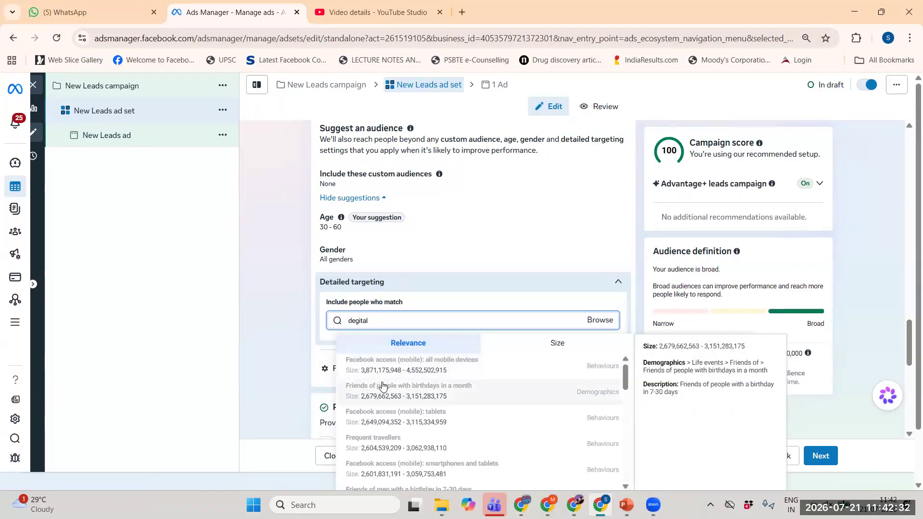
scroll(382, 385, down, 1)
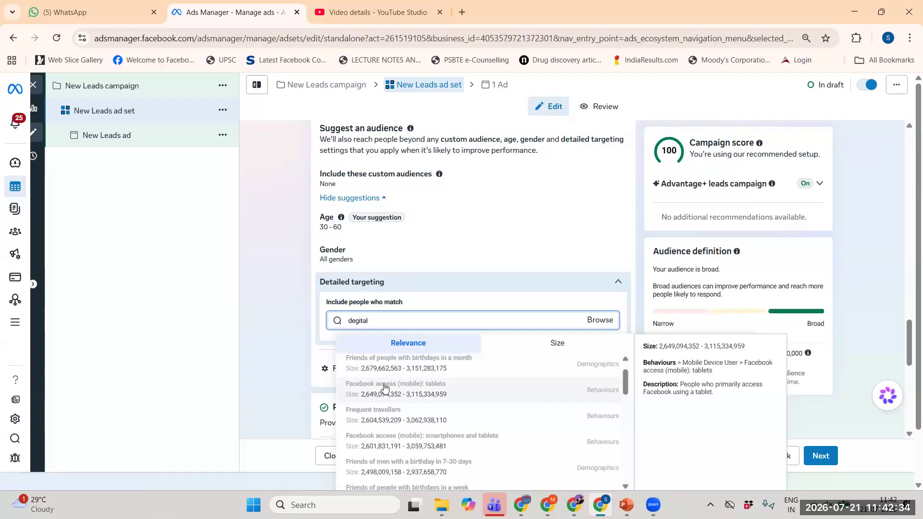
scroll(384, 387, down, 4)
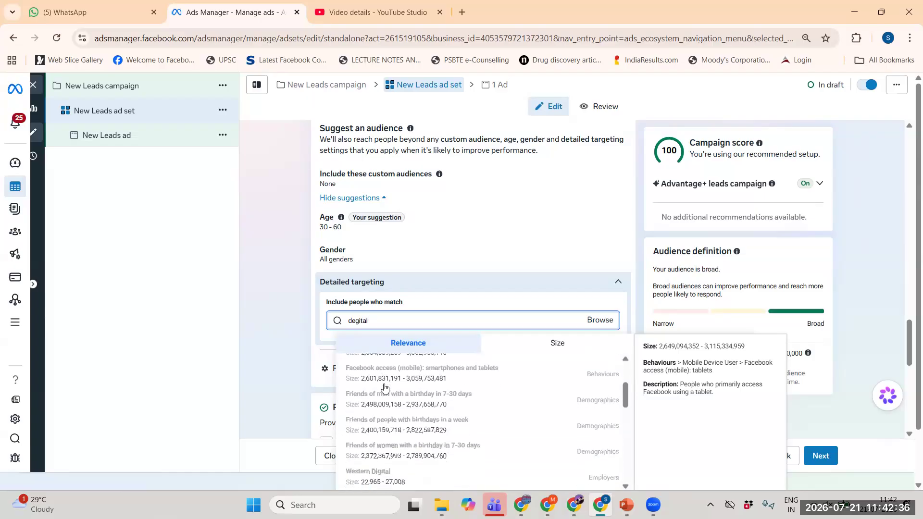
scroll(385, 388, down, 3)
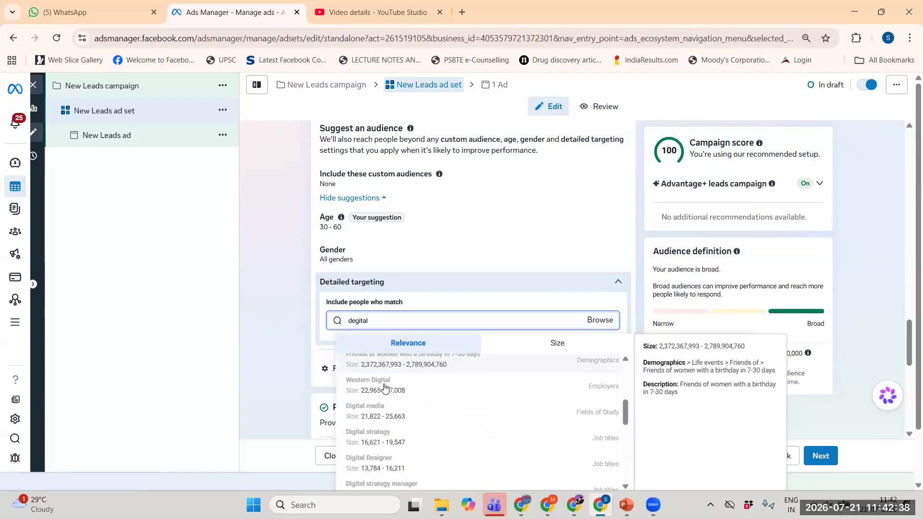
click(376, 395)
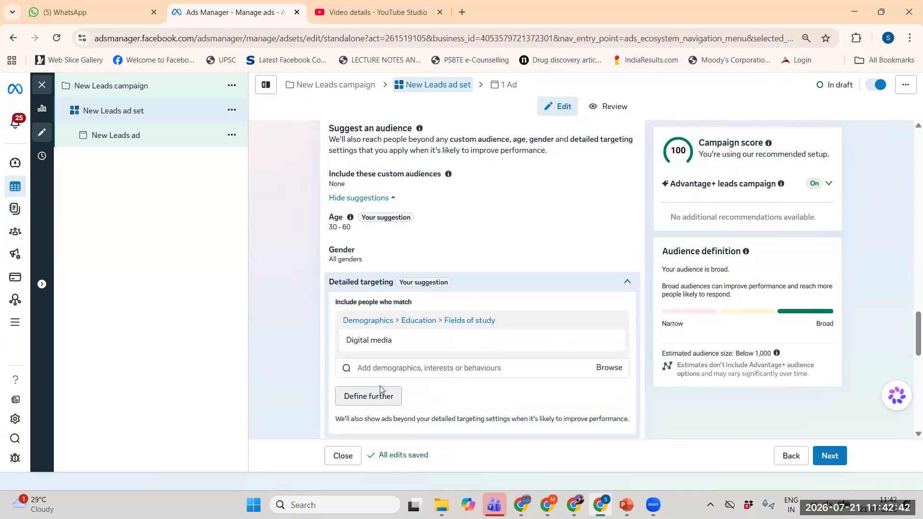
click(387, 370)
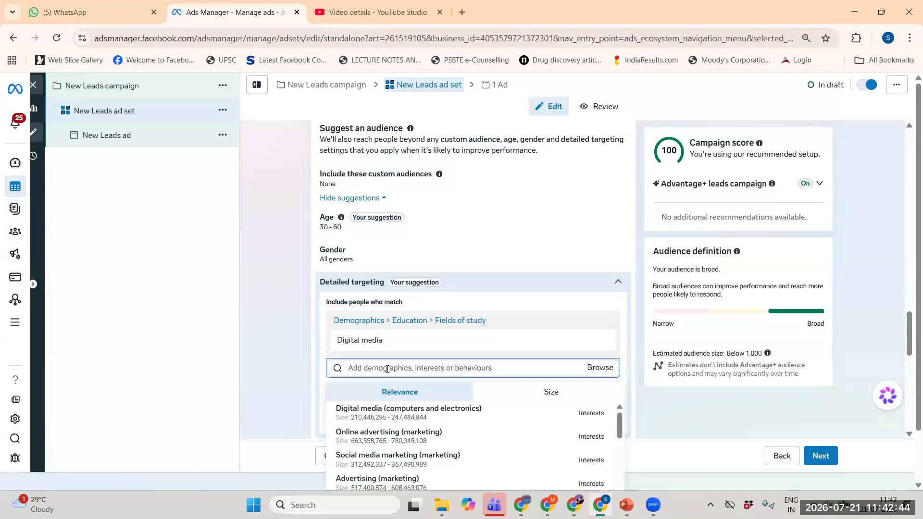
click(405, 417)
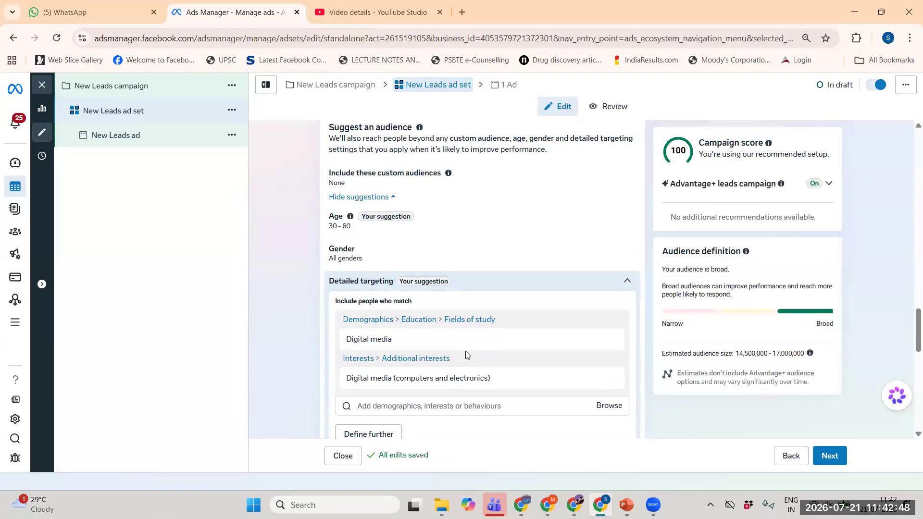
Narrow the audience so people must also match Engaged shoppers.
scroll(465, 354, down, 1)
click(386, 388)
scroll(409, 334, down, 2)
click(402, 319)
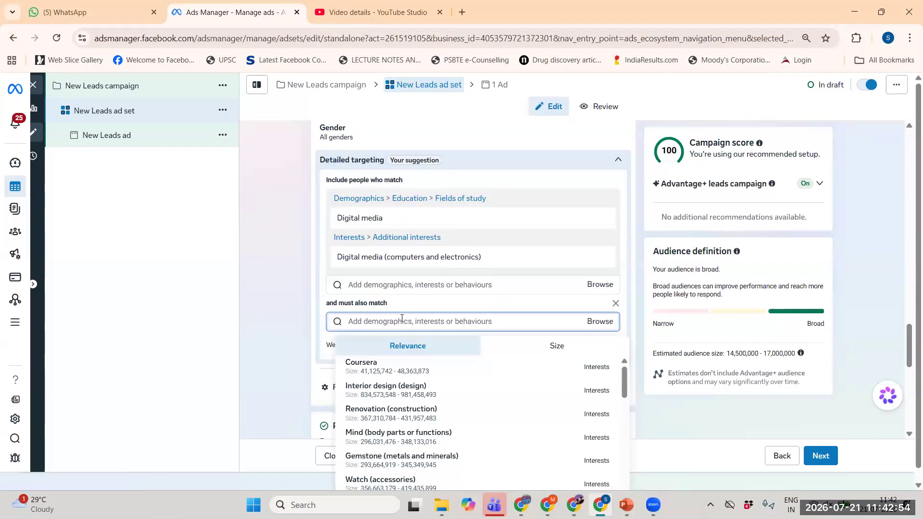
text(engaged)
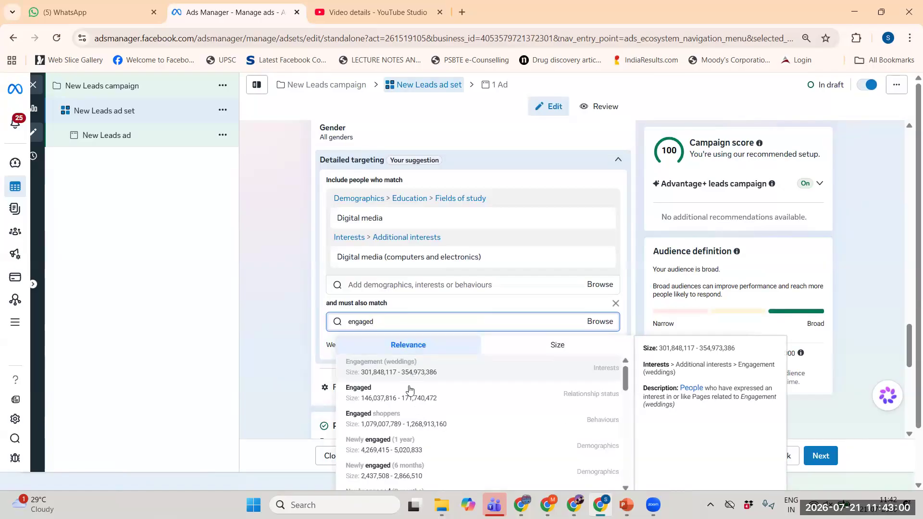
click(403, 423)
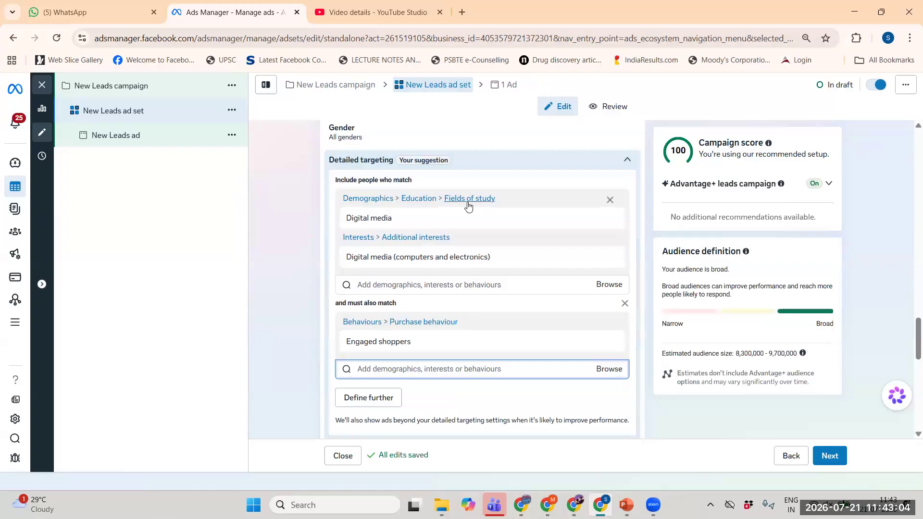
mouse_move(482, 222)
mouse_move(383, 340)
scroll(422, 239, up, 4)
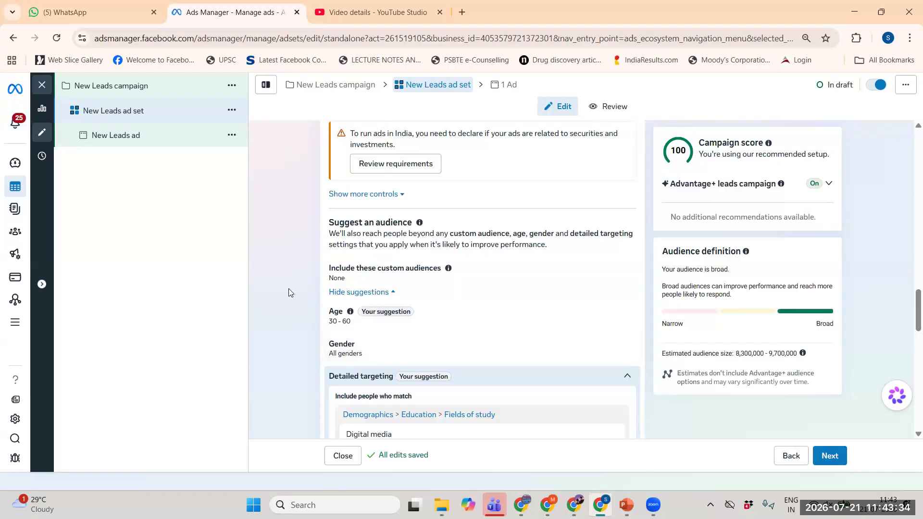
scroll(289, 289, down, 6)
scroll(288, 291, down, 1)
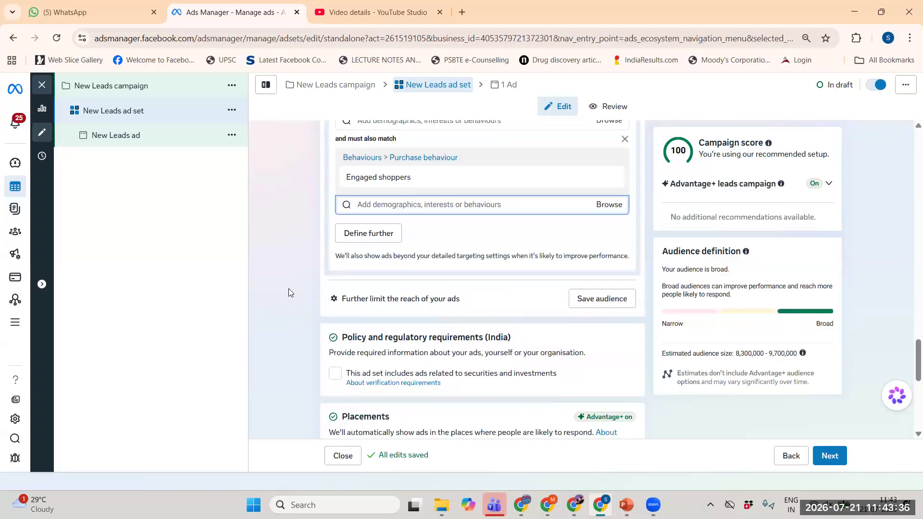
scroll(288, 291, up, 2)
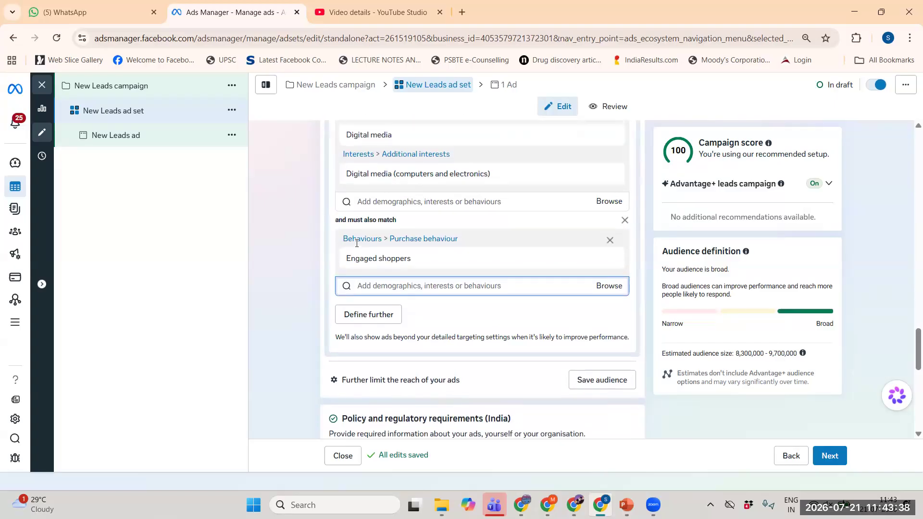
scroll(355, 248, up, 12)
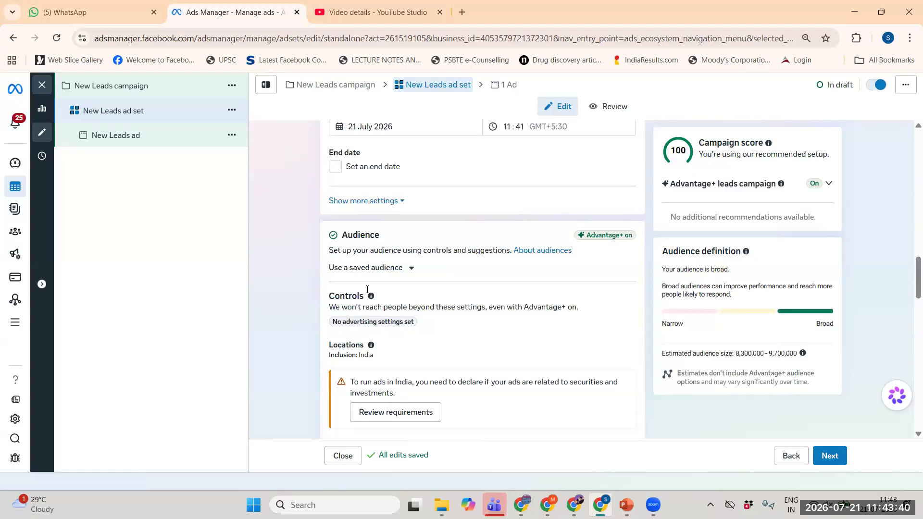
scroll(368, 298, down, 1)
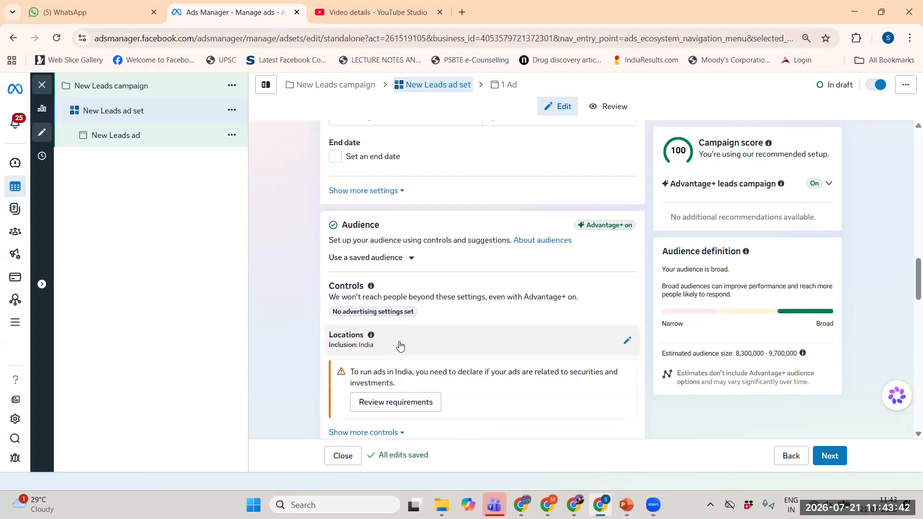
scroll(402, 351, down, 3)
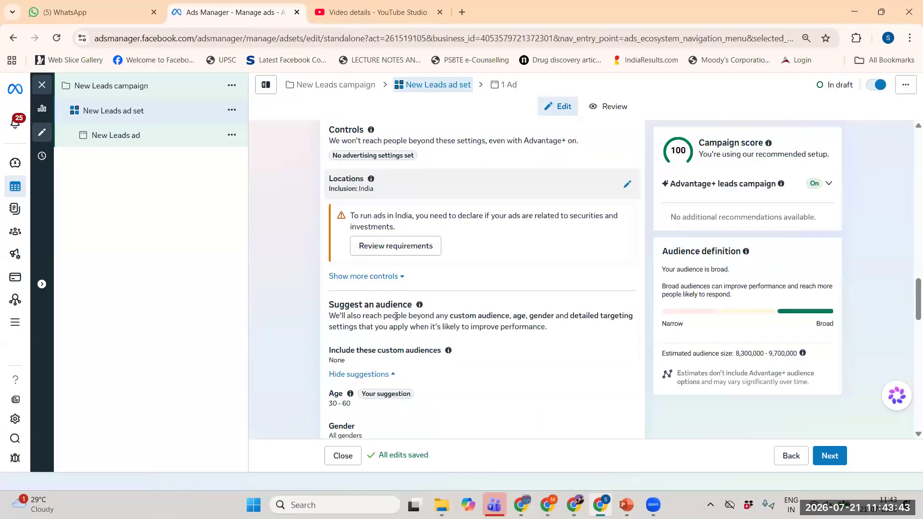
Show more audience controls, add English (All) as a language, then remove it again.
click(387, 279)
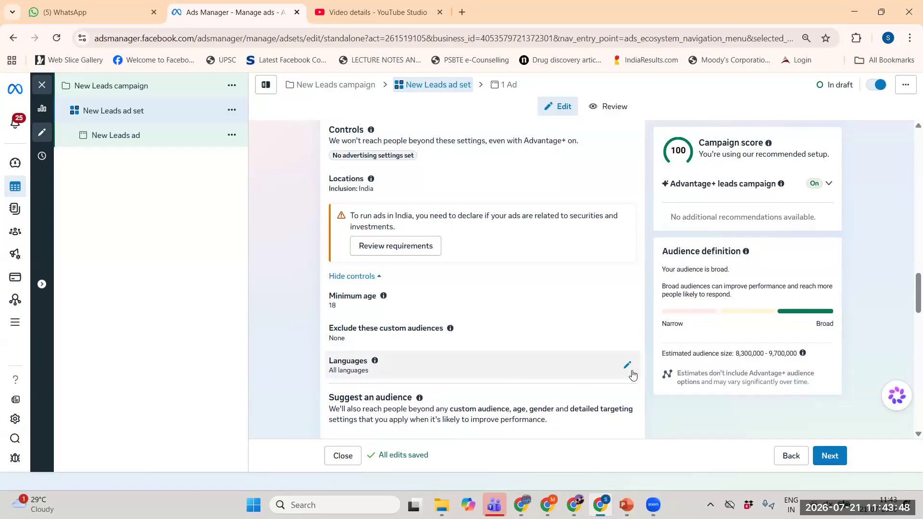
click(628, 367)
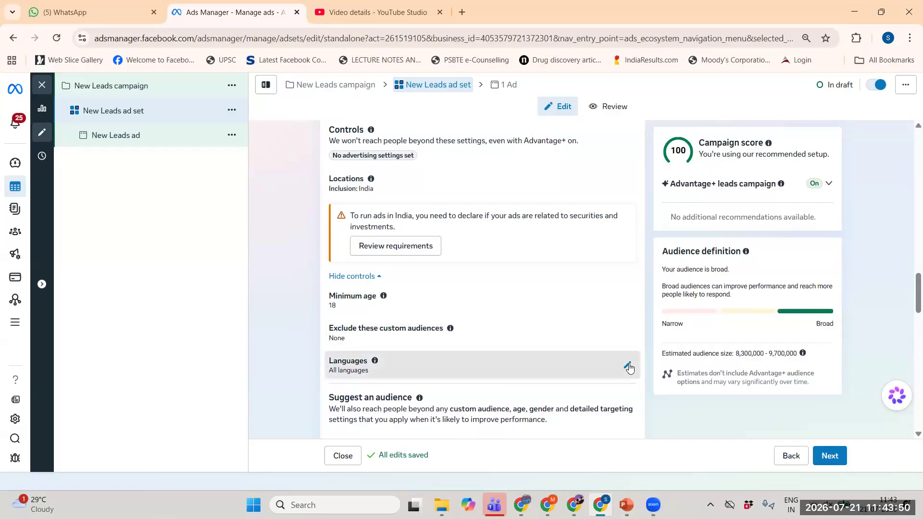
scroll(488, 376, down, 2)
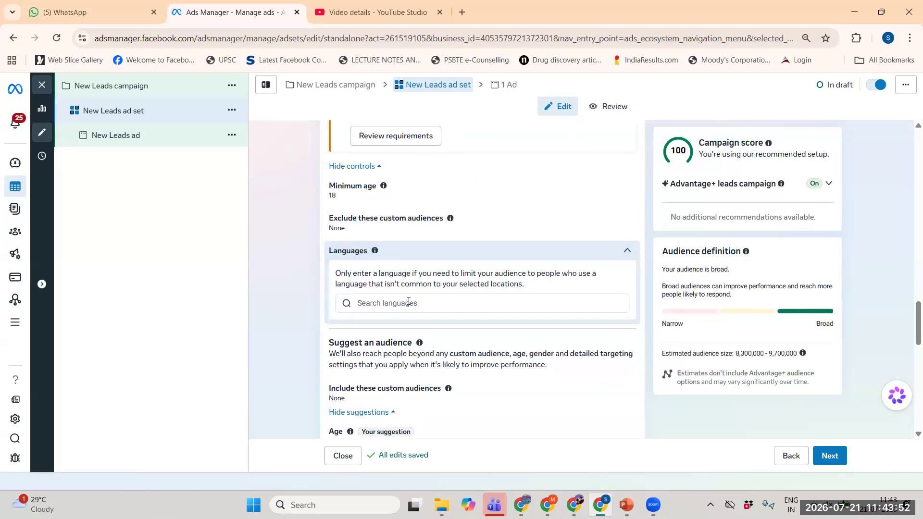
click(407, 301)
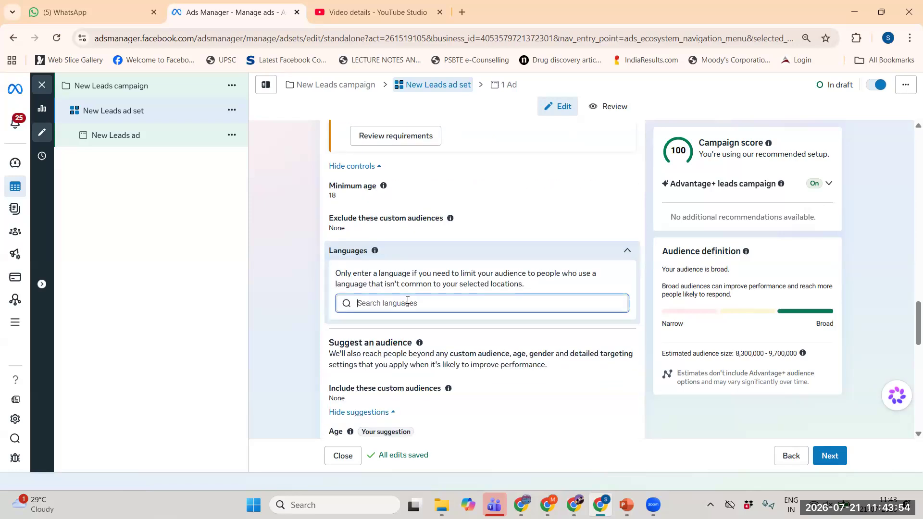
text(eng)
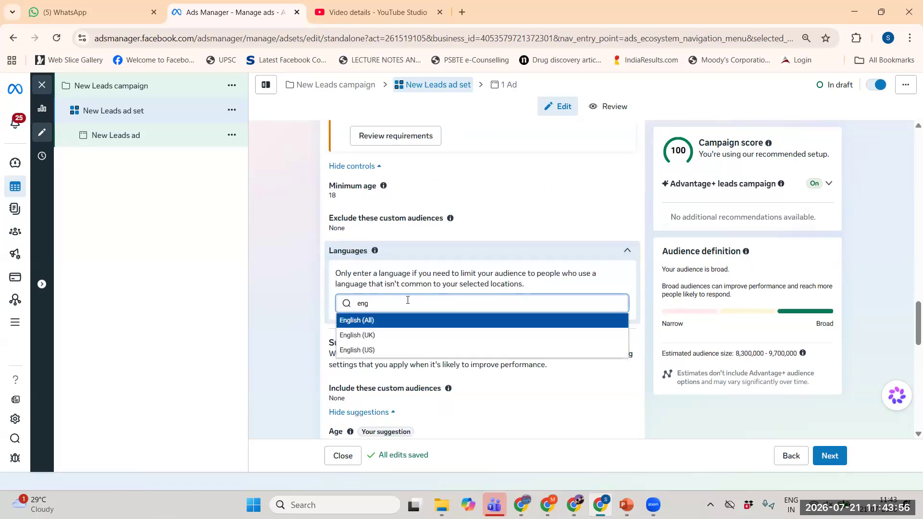
click(369, 321)
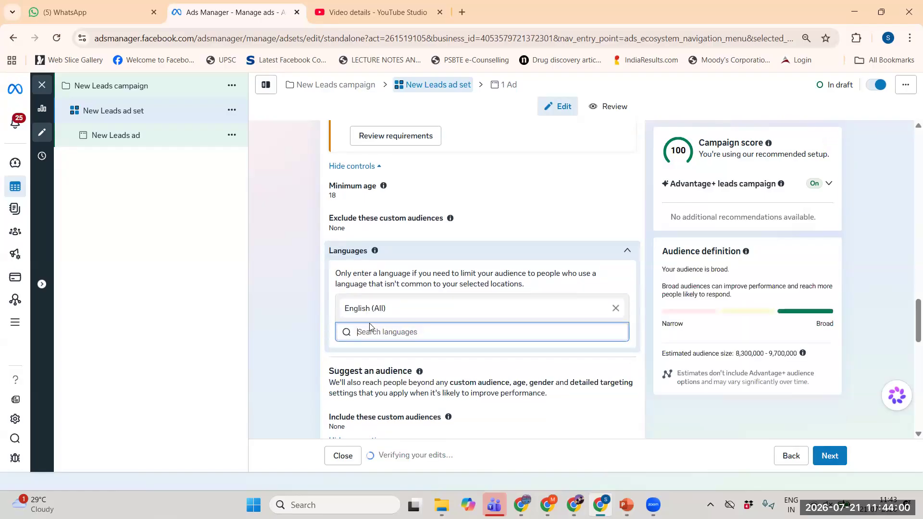
click(615, 308)
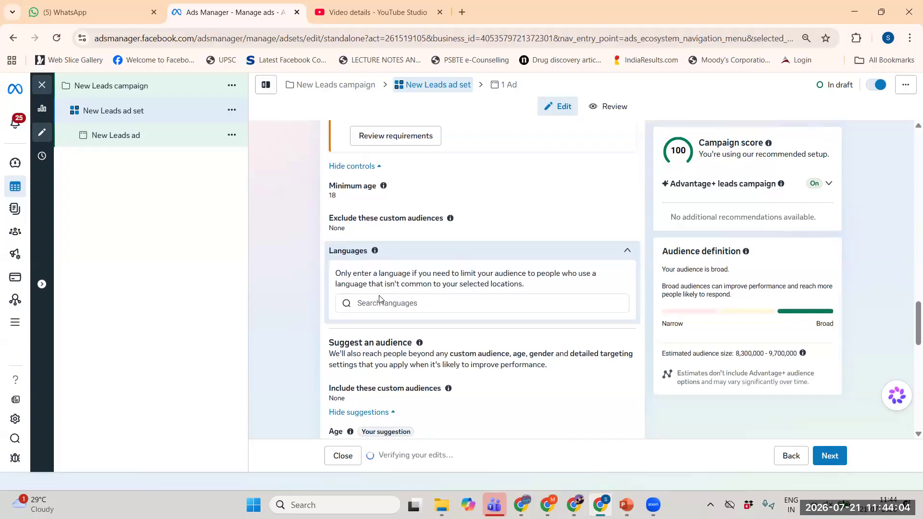
scroll(383, 300, up, 4)
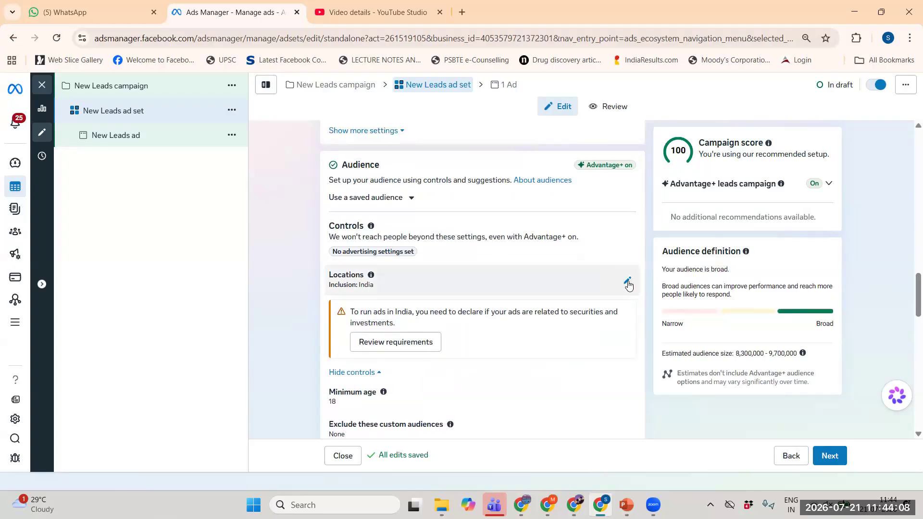
Add Noida, Uttar Pradesh and Kolkata, West Bengal (+40 km each) as locations, then switch to PowerPoint.
click(628, 281)
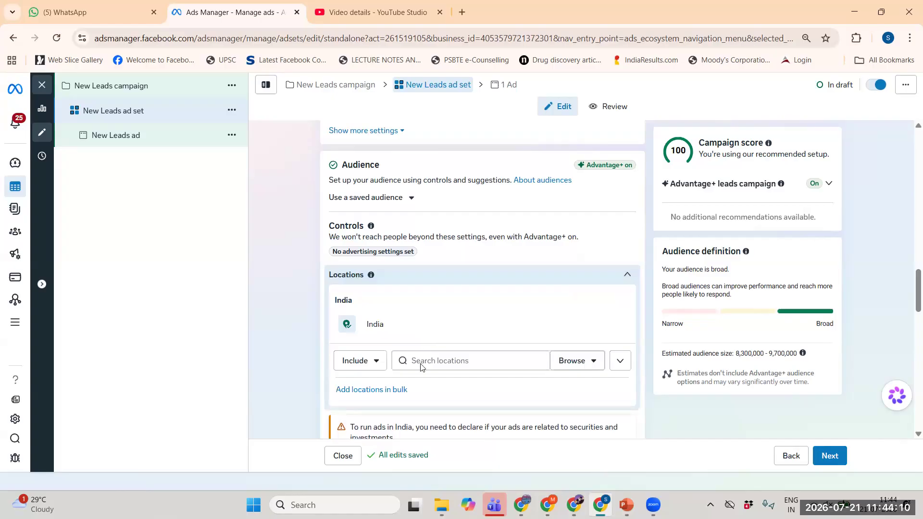
click(438, 357)
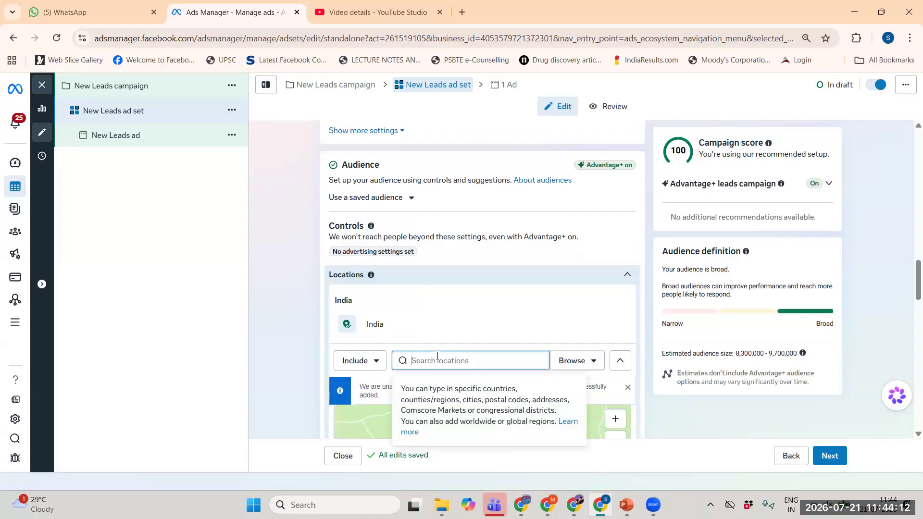
text(noida)
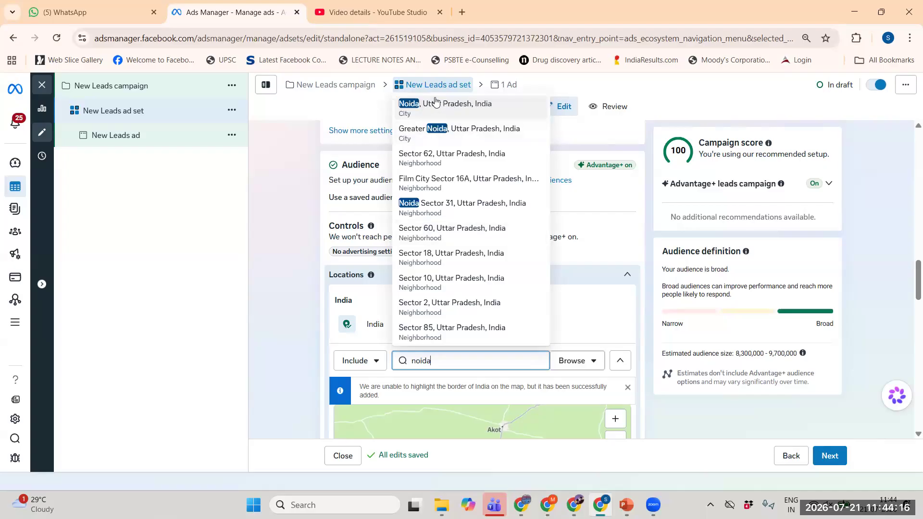
click(481, 107)
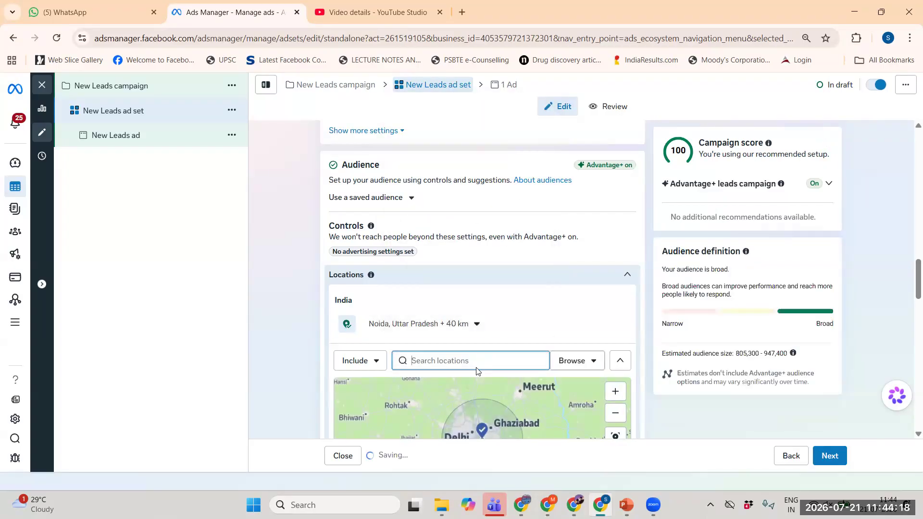
text(k)
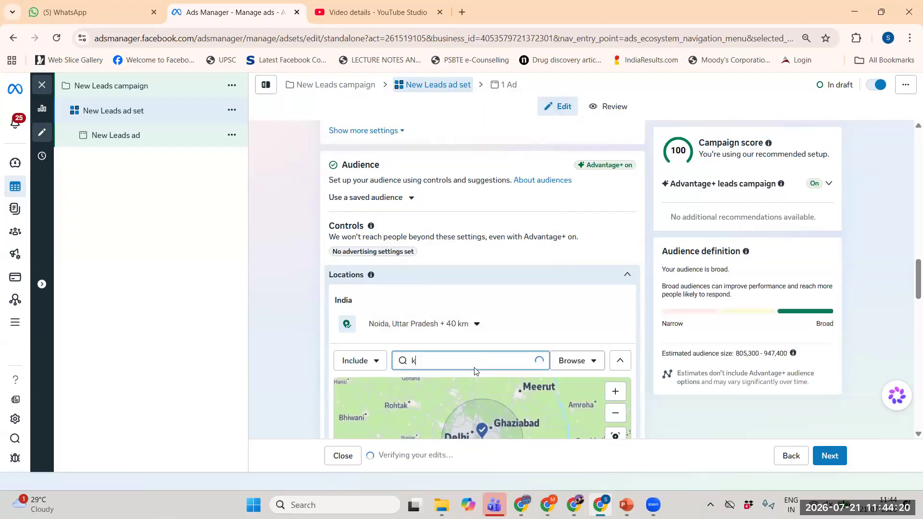
text(olk)
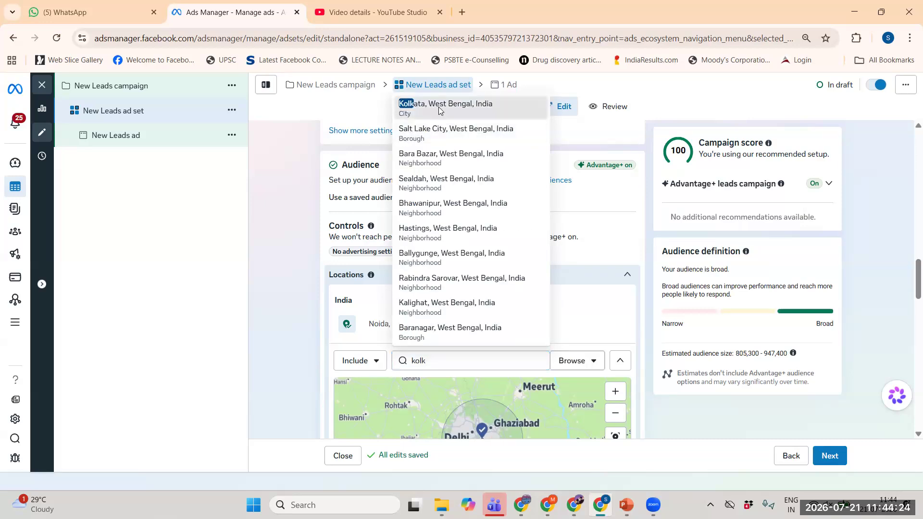
click(438, 107)
scroll(393, 269, down, 4)
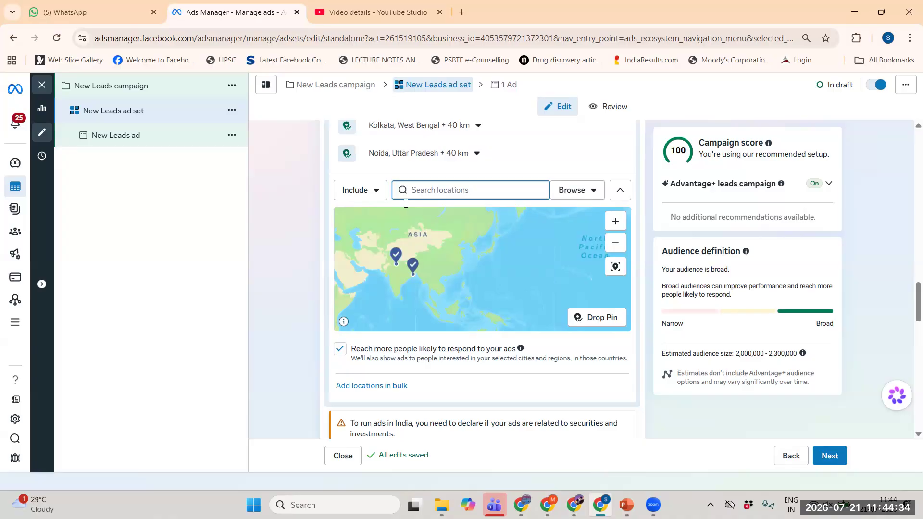
key(alt+Tab)
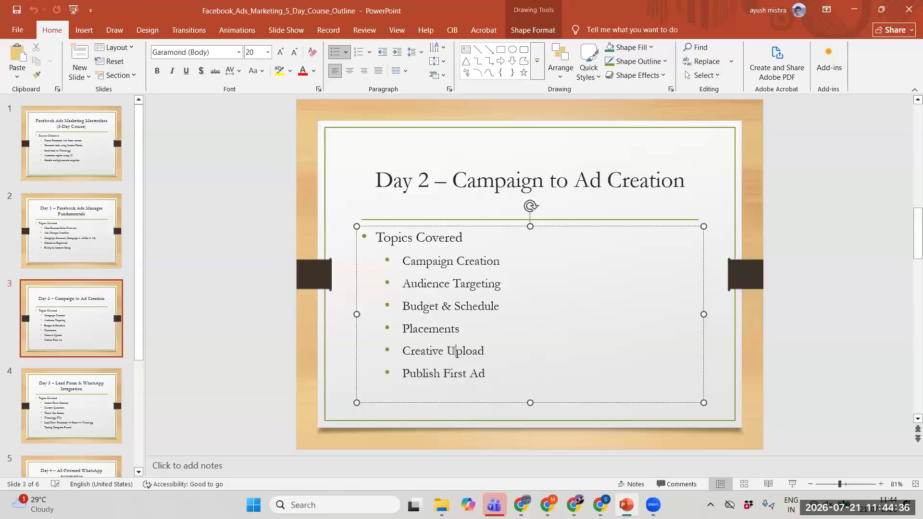
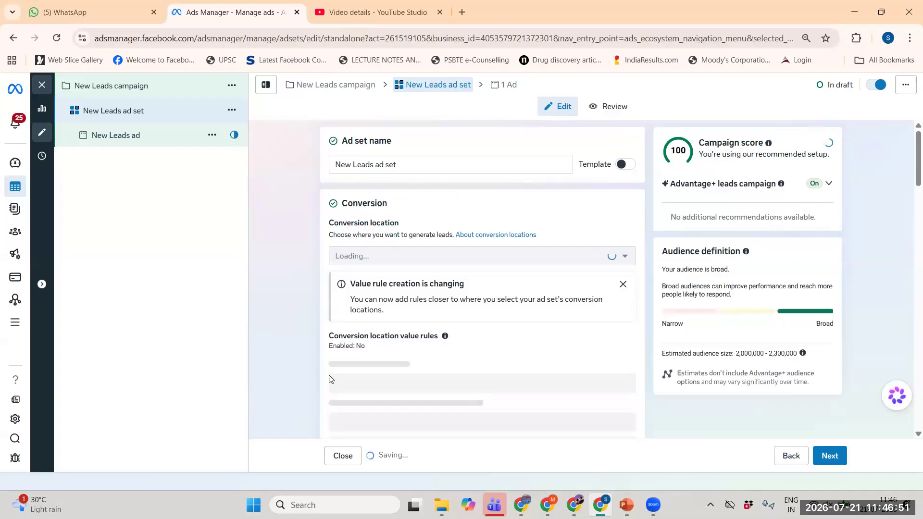
Open the New Leads ad for editing via the '1 Ad' breadcrumb.
click(499, 86)
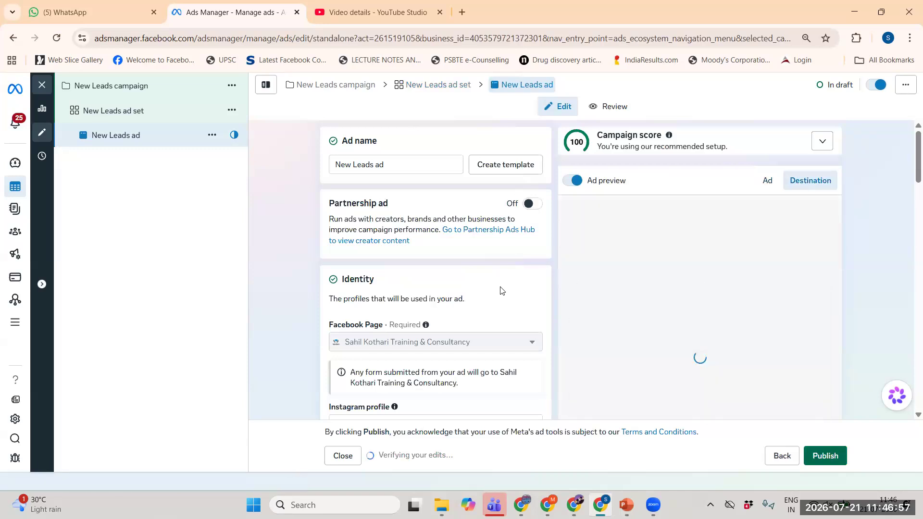
Create a new instant form for the New Leads ad, choosing Create from scratch.
scroll(500, 288, down, 3)
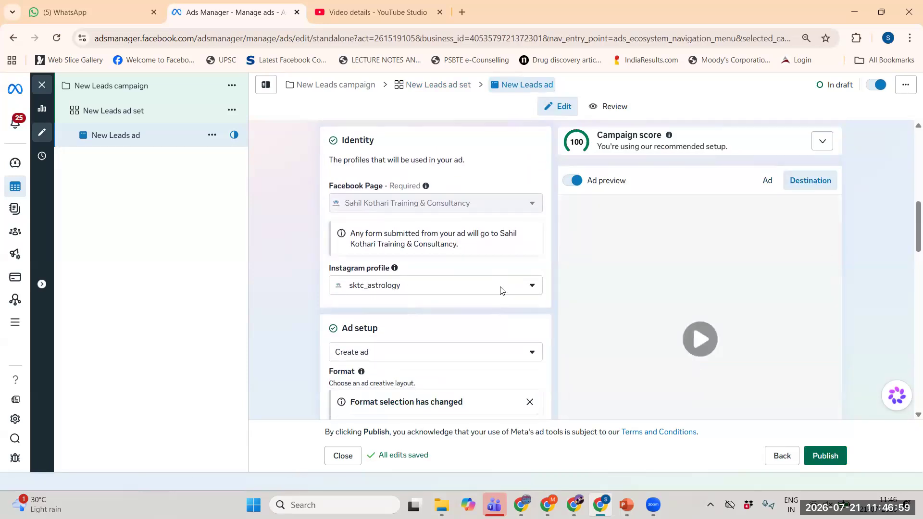
scroll(498, 288, down, 10)
scroll(276, 217, up, 8)
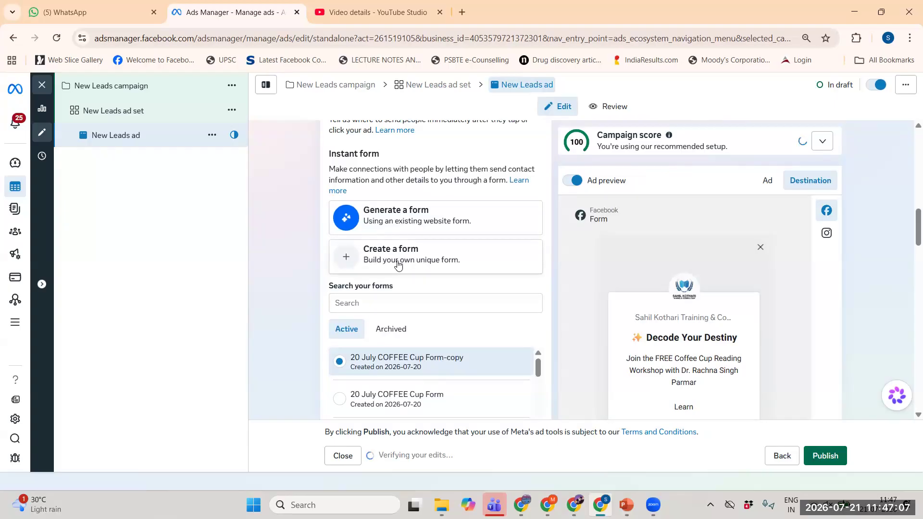
click(355, 259)
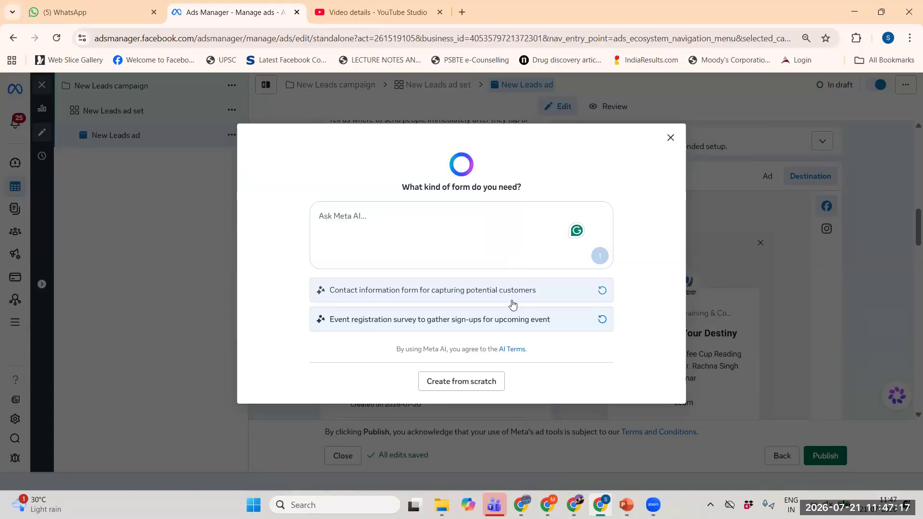
click(443, 382)
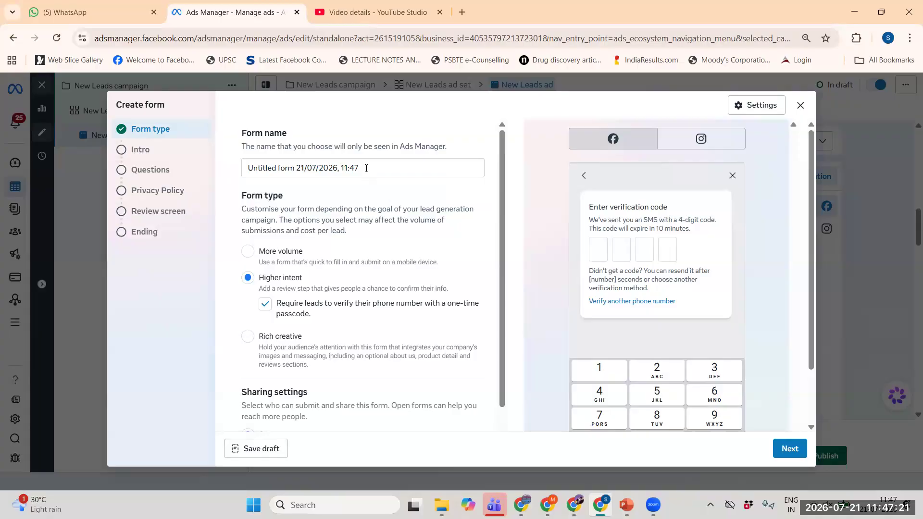
Rename the form to 'Astro yoga' and change its form type to More volume.
click(366, 168)
key(ctrl+a)
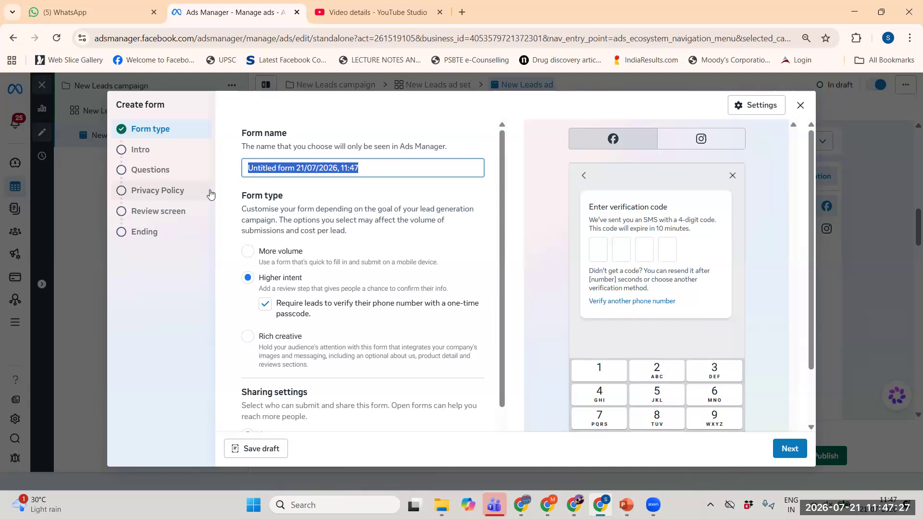
key(Caps_Lock)
text(A)
key(Caps_Lock)
text(s)
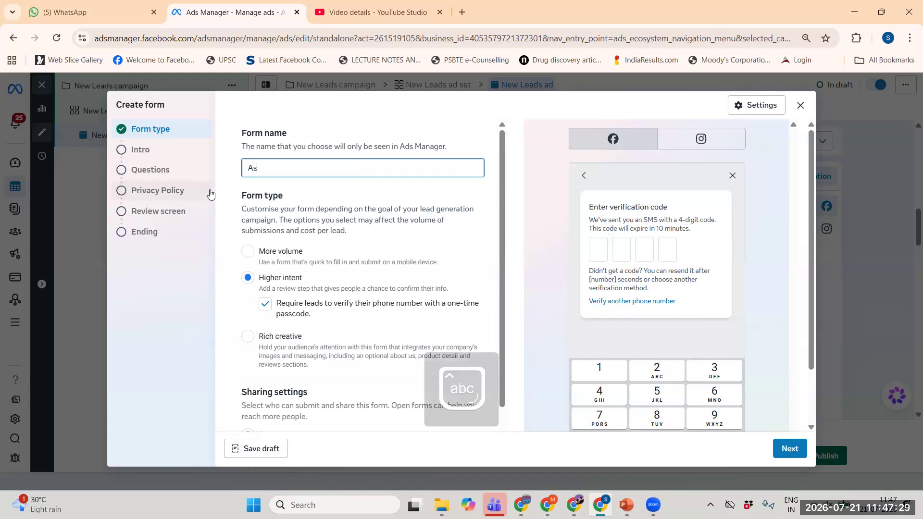
text(tro yoga)
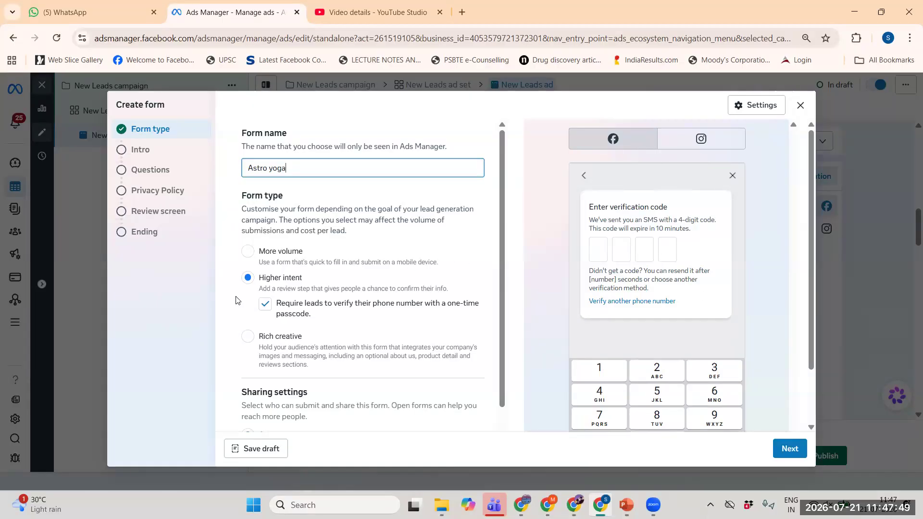
click(248, 251)
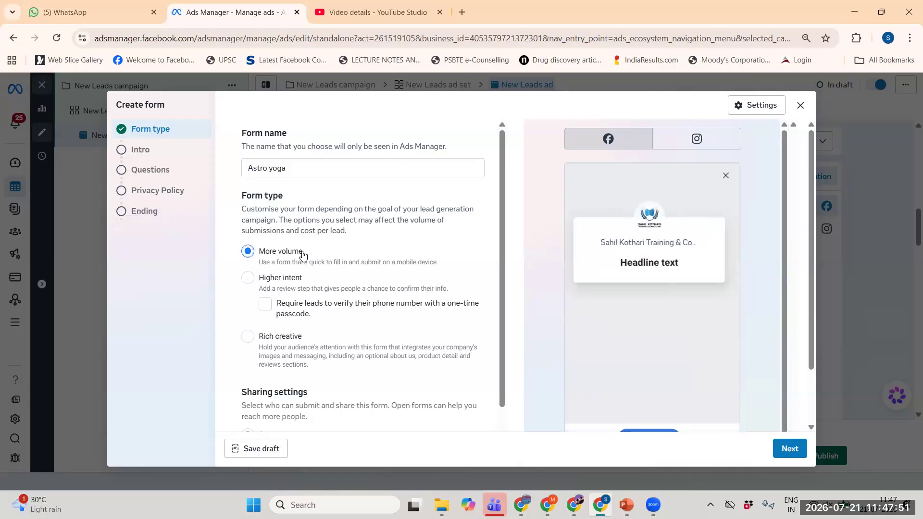
scroll(303, 256, down, 2)
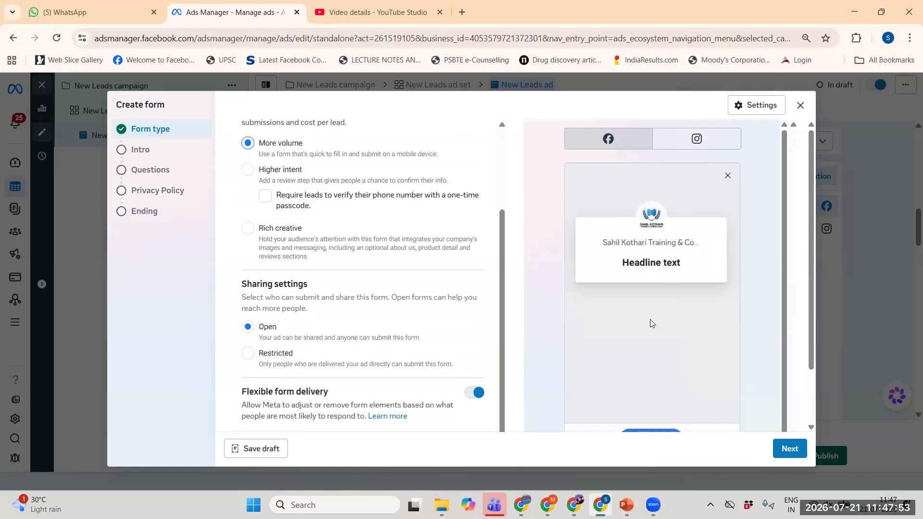
Set the intro greeting headline to 'One Day Free Session on Astro Yoga'.
click(138, 147)
click(323, 271)
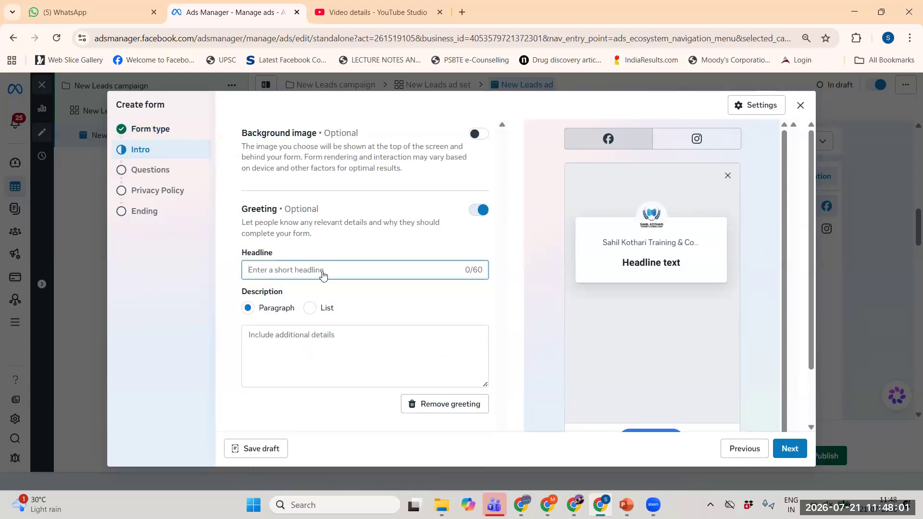
click(300, 345)
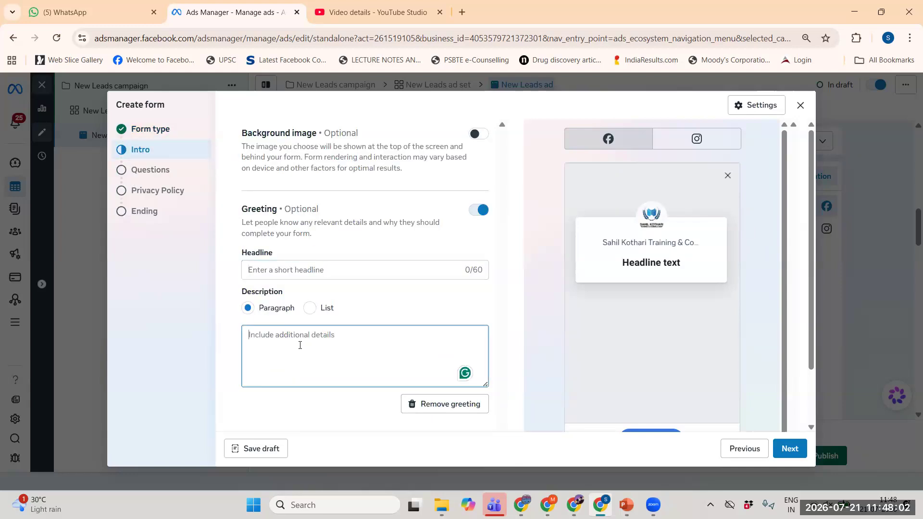
click(296, 272)
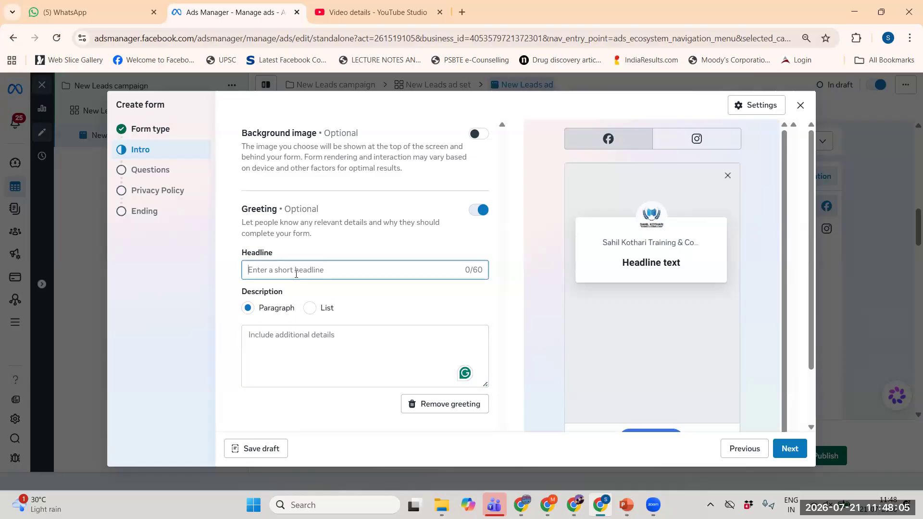
text(One d)
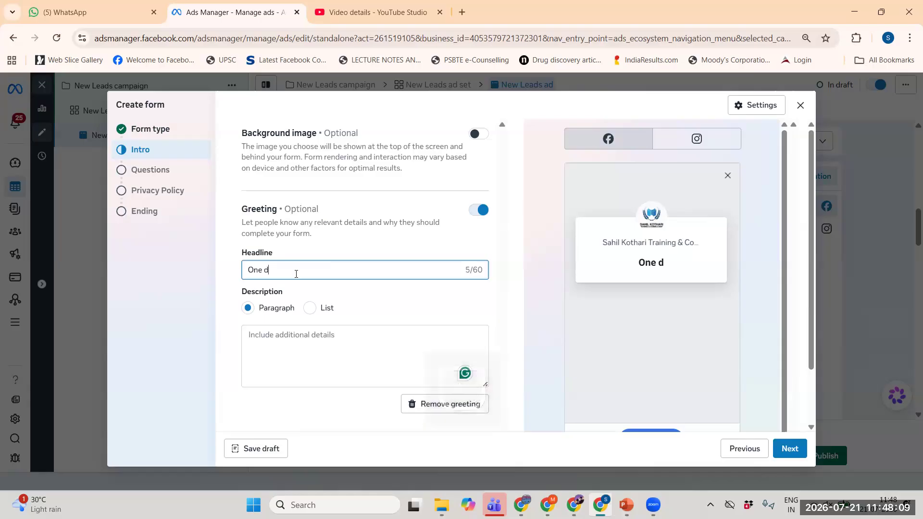
key(BackSpace)
key(Caps_Lock)
text(D)
key(Caps_Lock)
text(ay)
key(Caps_Lock)
text(F)
key(Caps_Lock)
text(ree)
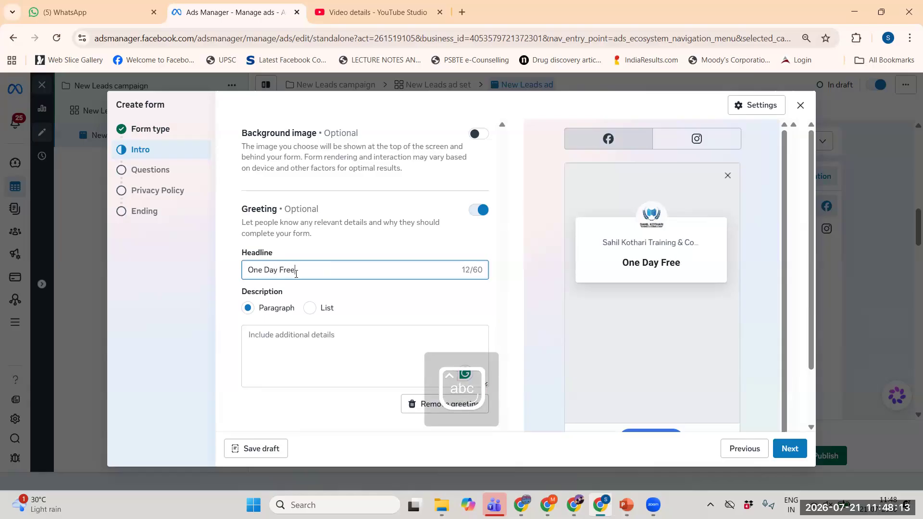
key(Caps_Lock)
text(S)
key(Caps_Lock)
text(ess)
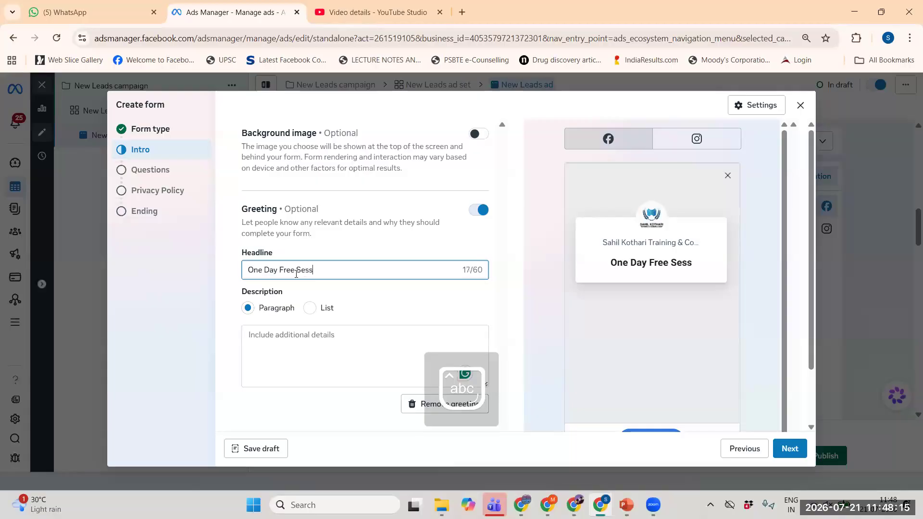
text(ion on o)
key(Caps_Lock)
text(A)
key(Caps_Lock)
text(stro)
key(Caps_Lock)
text(Y)
key(Caps_Lock)
text(oga)
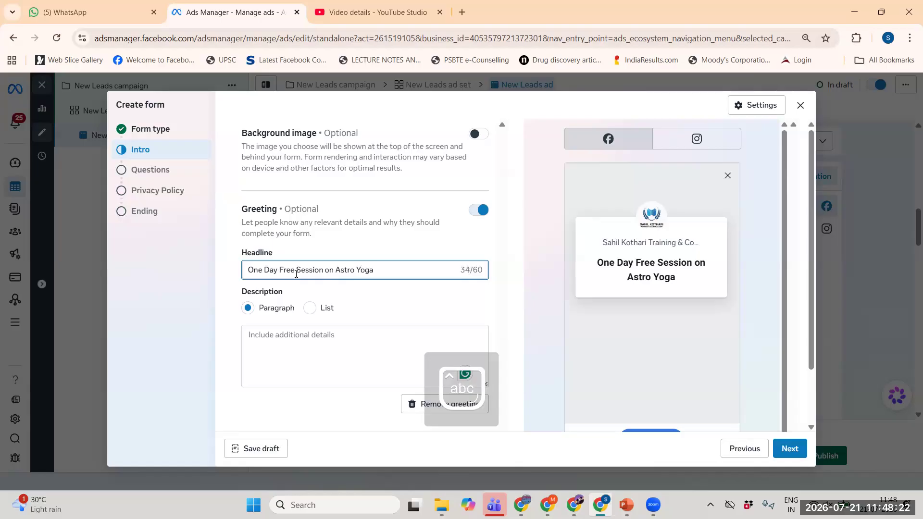
Enter 'ABC' as the greeting description.
click(321, 350)
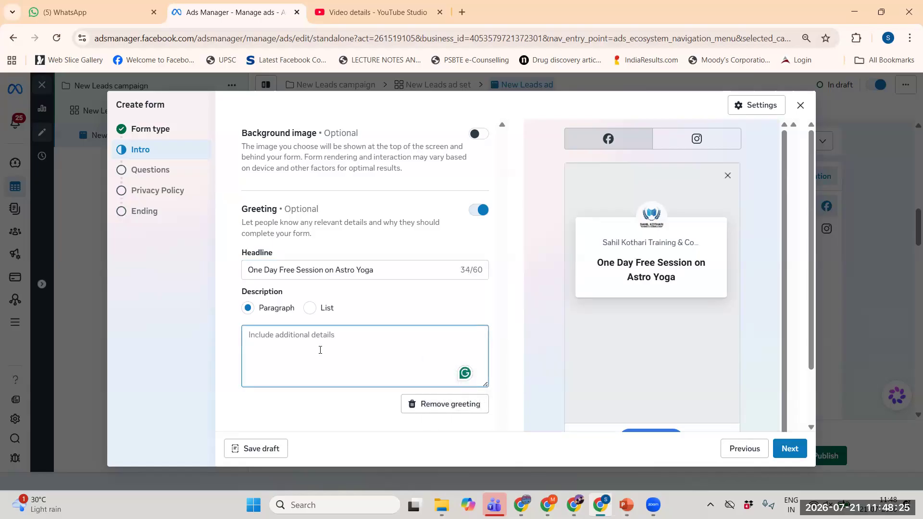
key(Caps_Lock)
text(ABC)
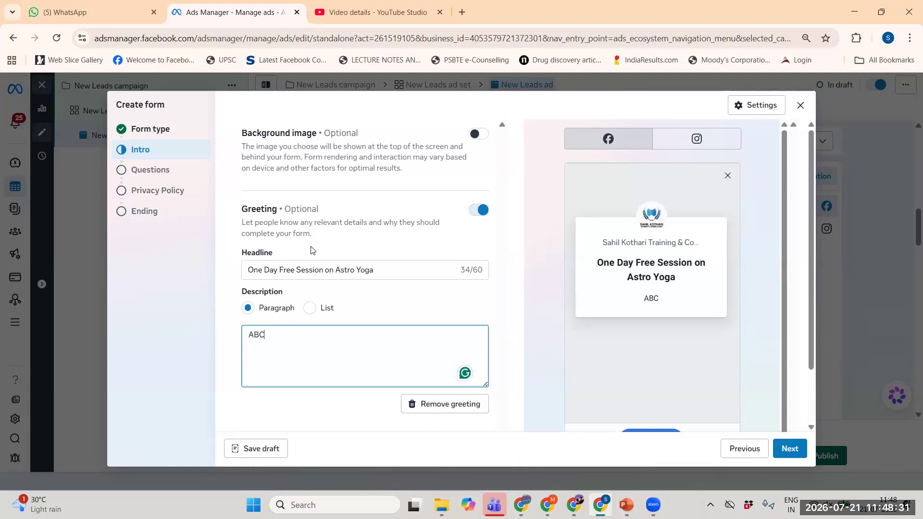
scroll(313, 250, down, 2)
scroll(313, 250, up, 2)
click(148, 170)
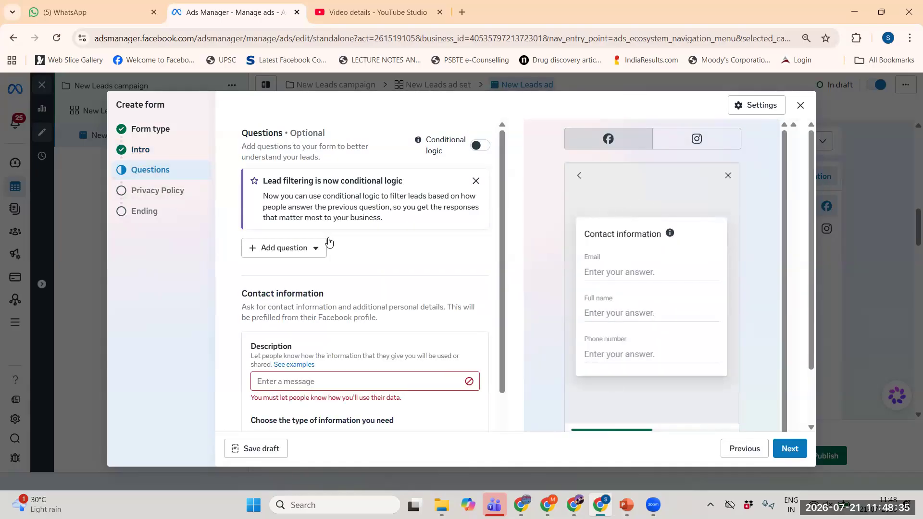
click(476, 180)
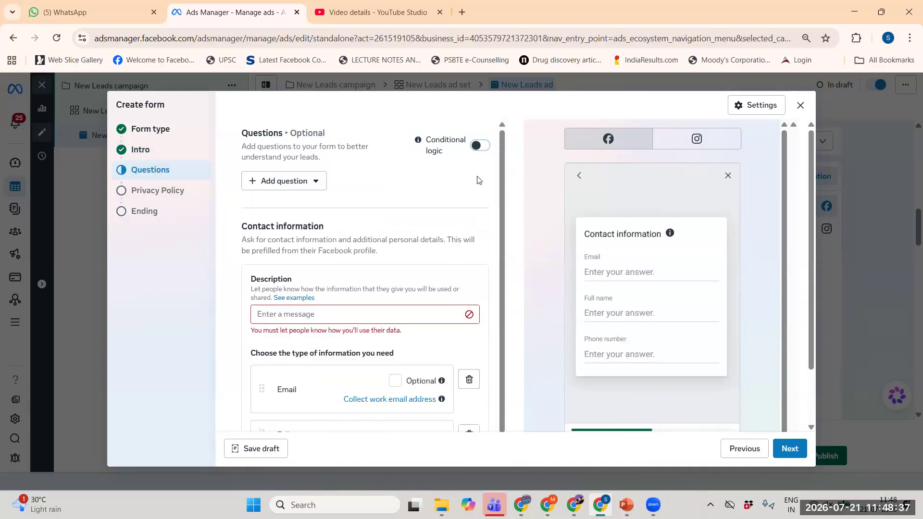
click(481, 146)
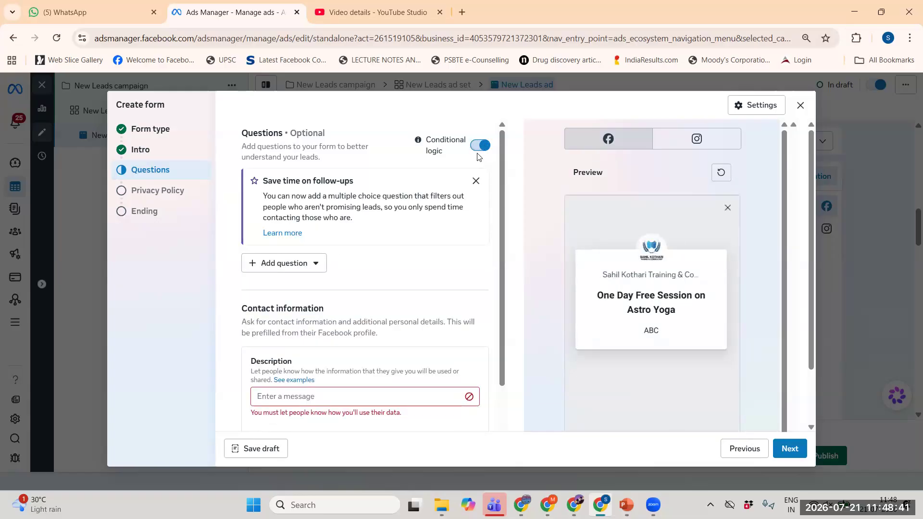
scroll(403, 261, down, 3)
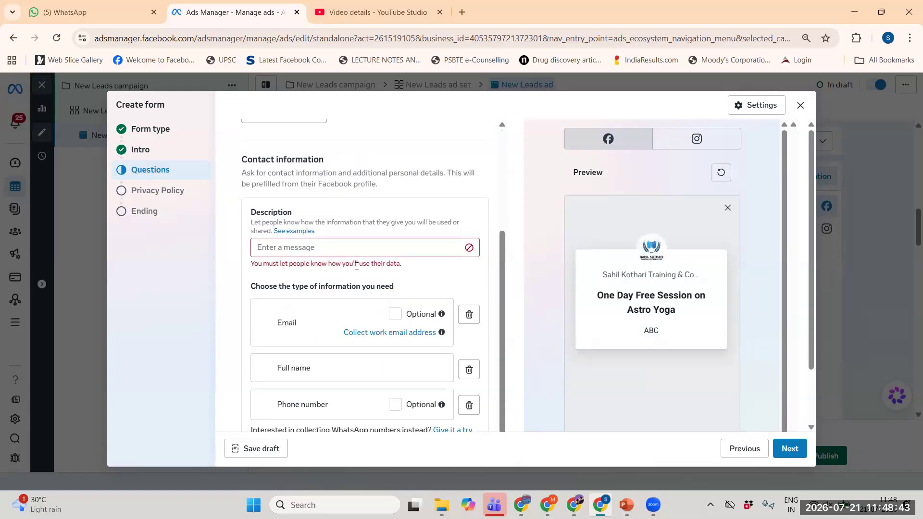
scroll(357, 269, down, 1)
scroll(320, 272, up, 2)
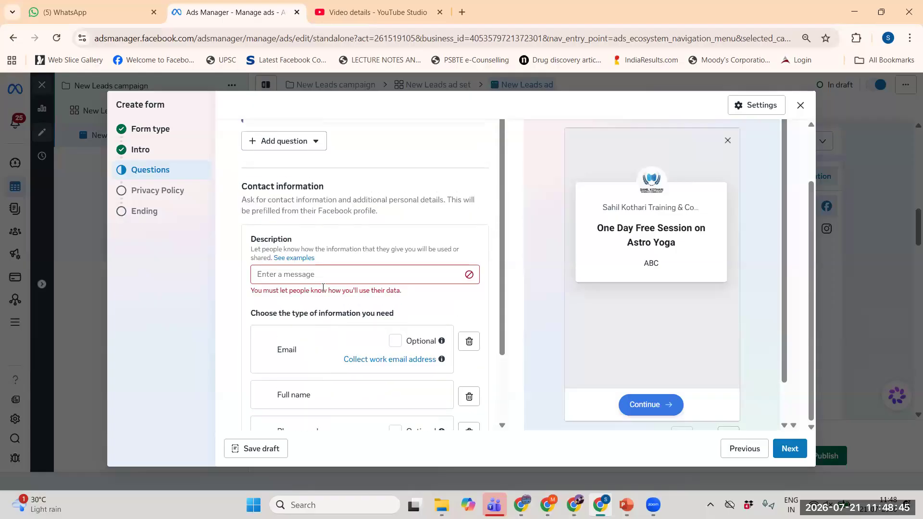
click(319, 272)
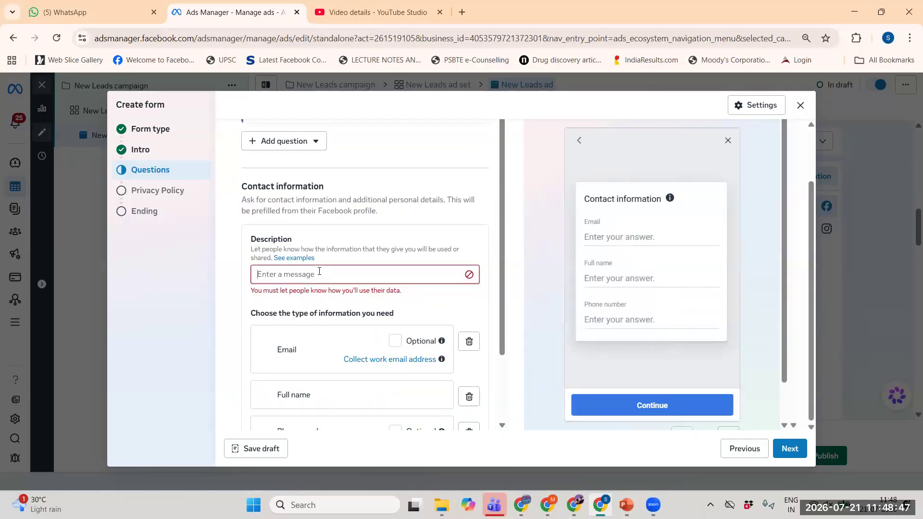
text(FILL)
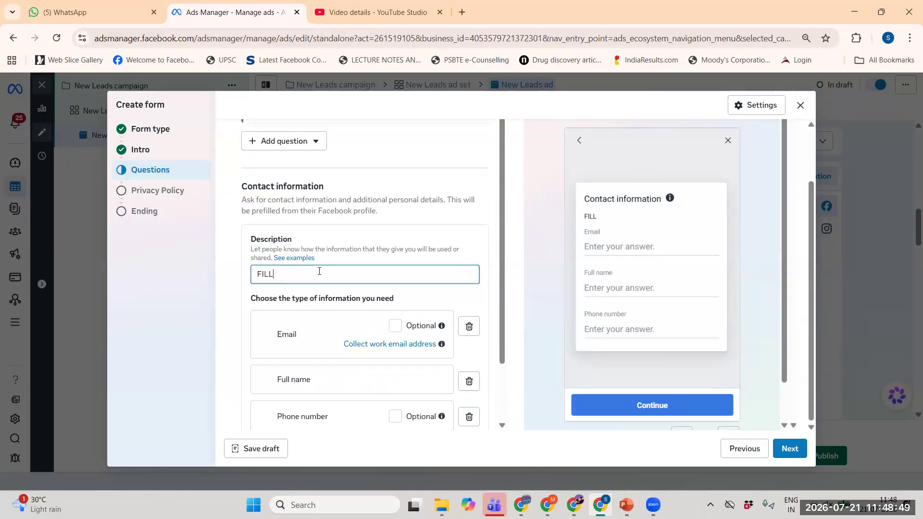
text( YP)
text(UR CONTACT DETAILS)
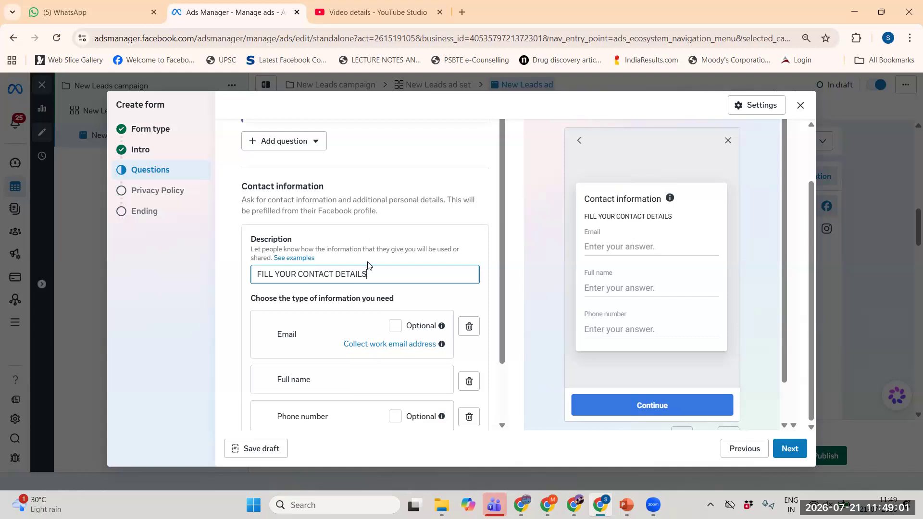
scroll(368, 266, up, 3)
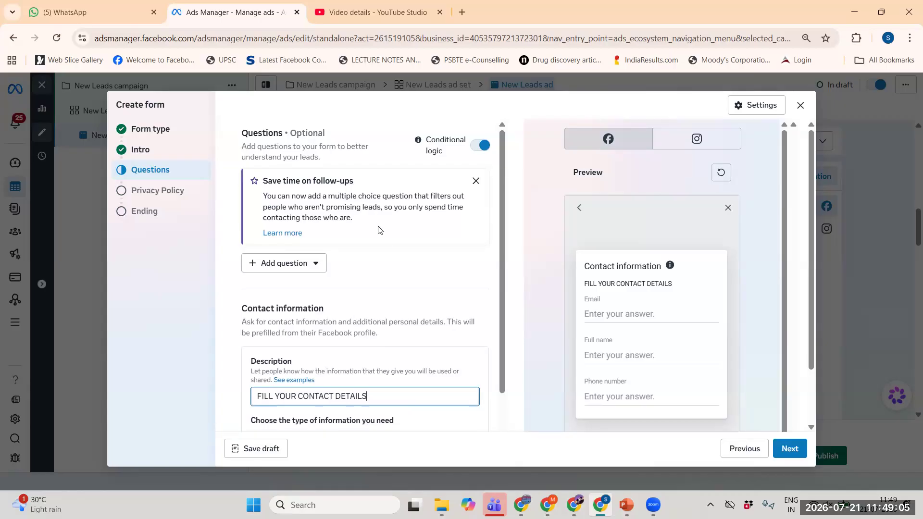
scroll(379, 230, down, 1)
scroll(380, 230, down, 3)
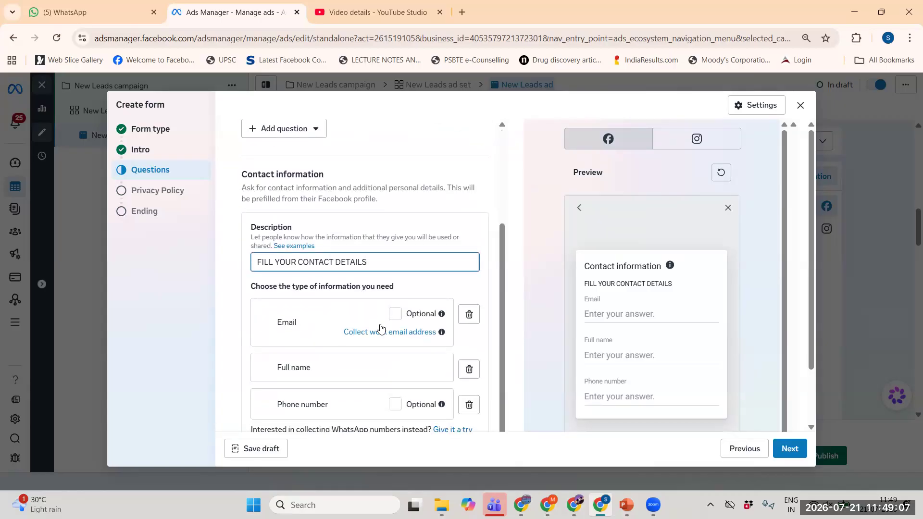
scroll(380, 328, down, 2)
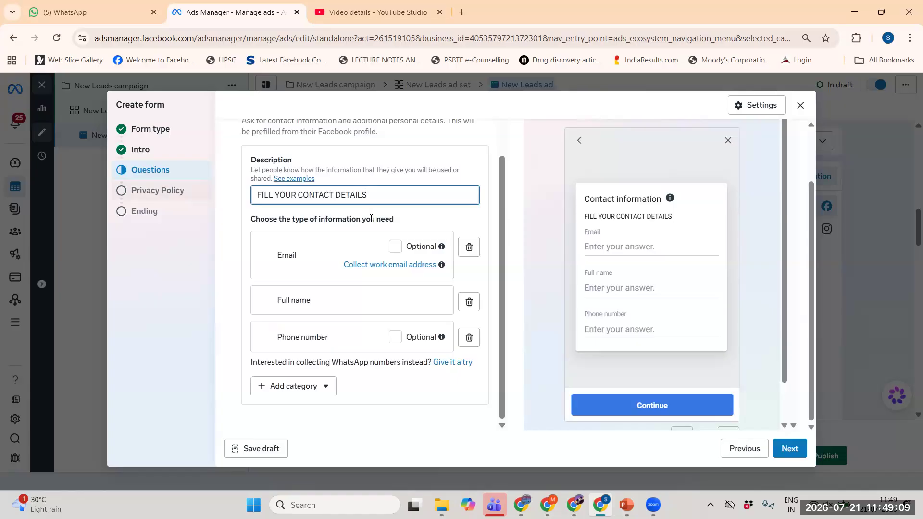
scroll(371, 218, up, 5)
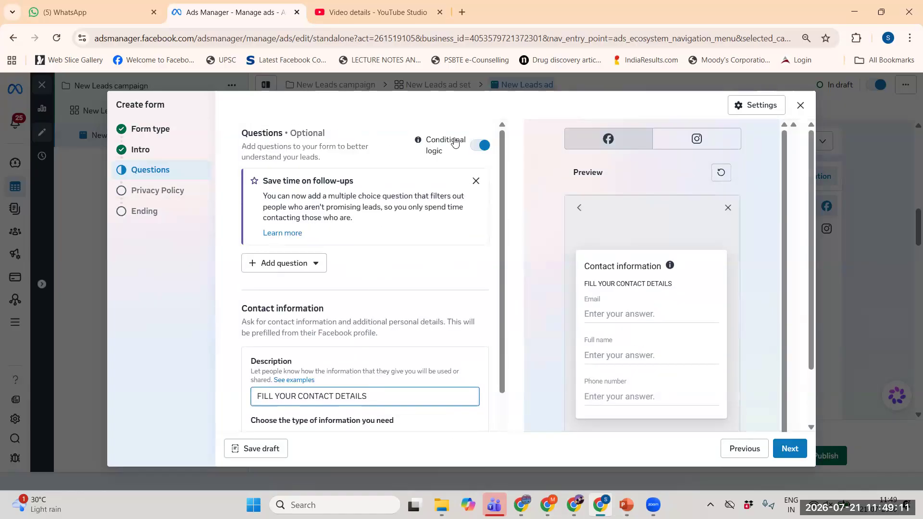
Add a multiple-choice question 'Are You Intrested In 1 Day Free Workshop on Astro Yoga ?'.
click(475, 181)
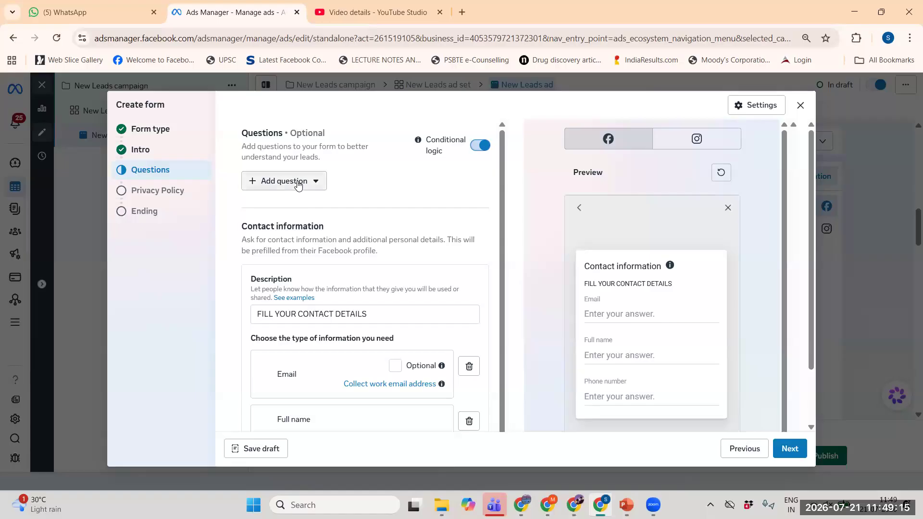
click(298, 185)
click(289, 212)
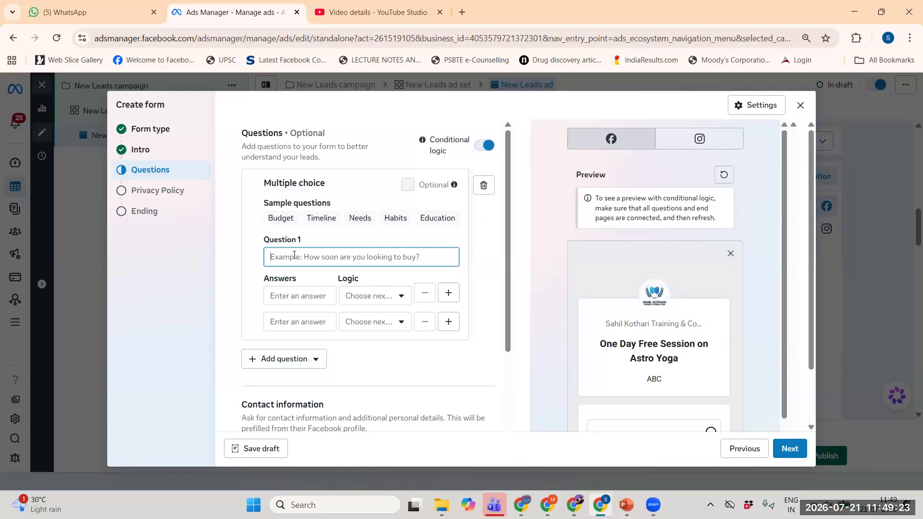
text(AR)
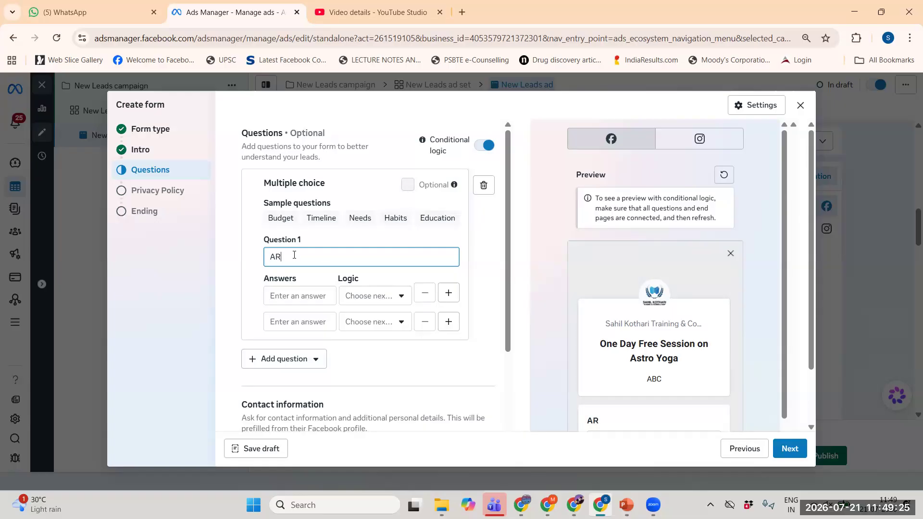
key(BackSpace)
text(re Y)
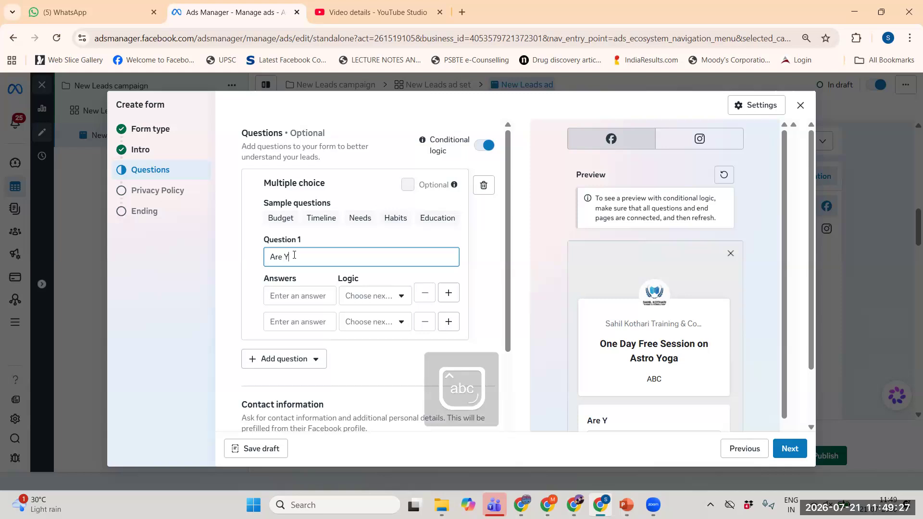
text(ou Intrested)
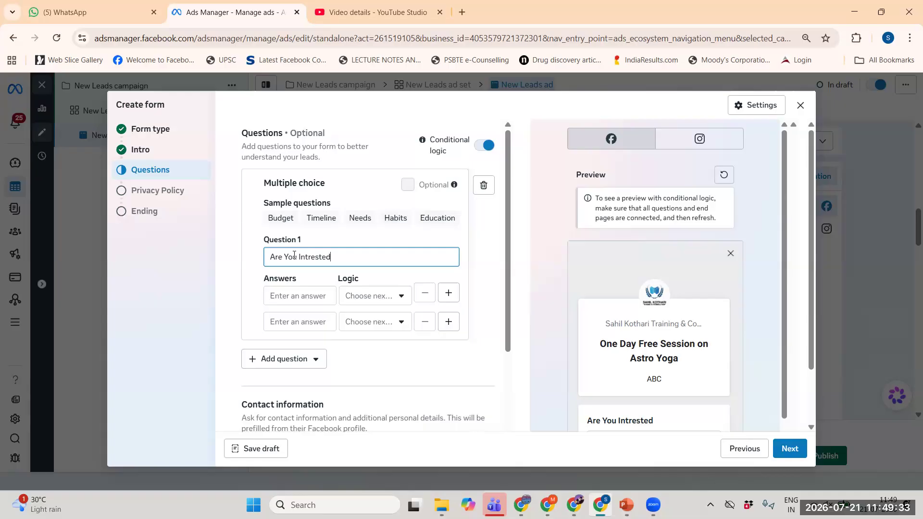
text( In )
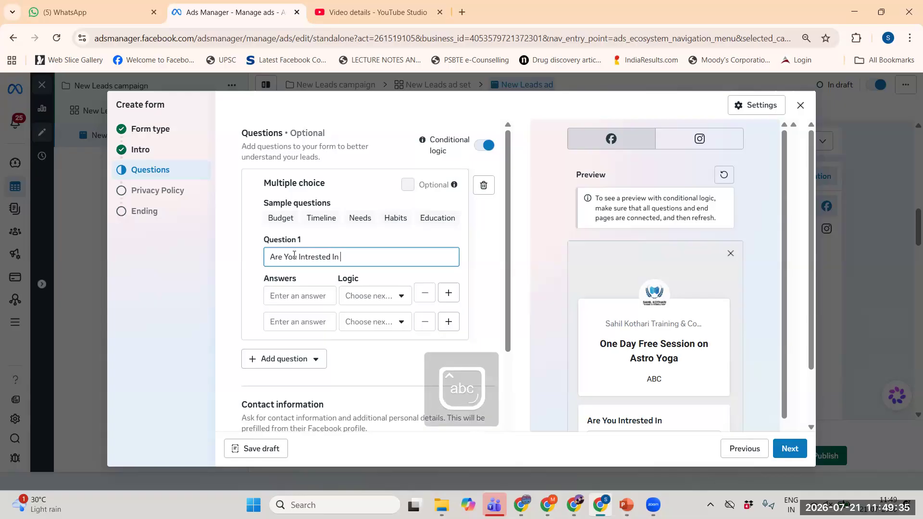
text(1 Day Free Workashop)
key(BackSpace)
key(BackSpace)
key(BackSpace)
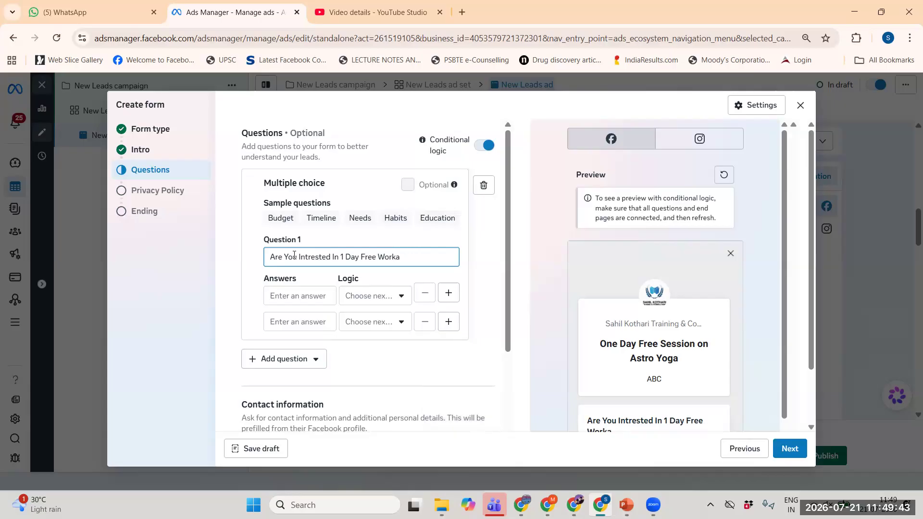
text(shop on)
key(Caps_Lock)
text(A)
key(Caps_Lock)
text(stro Yoga)
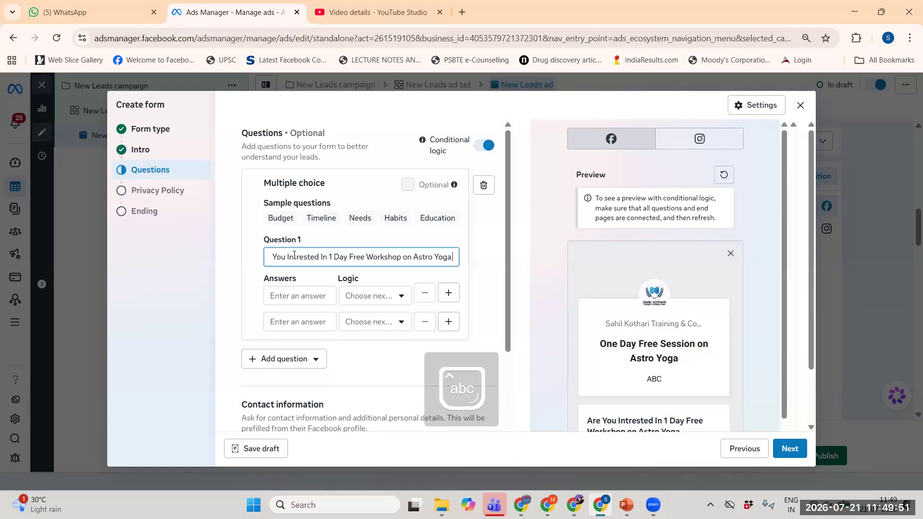
text( ?")
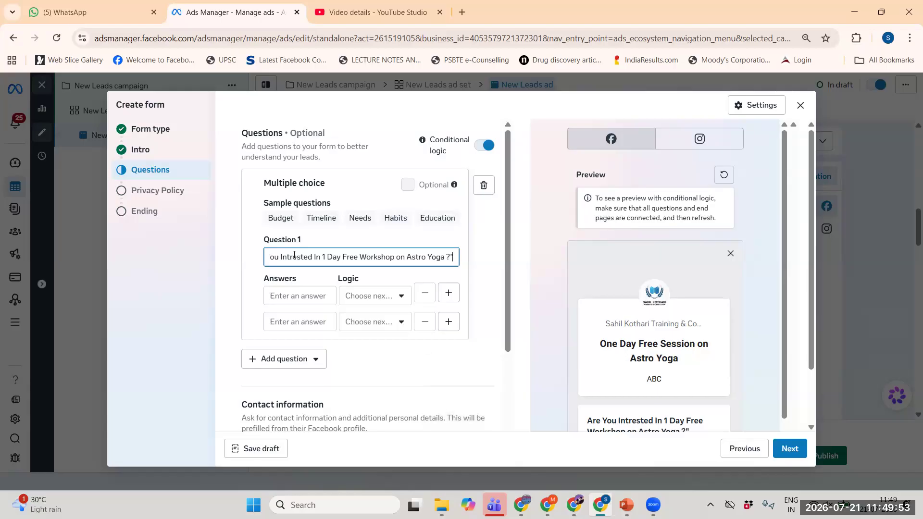
key(BackSpace)
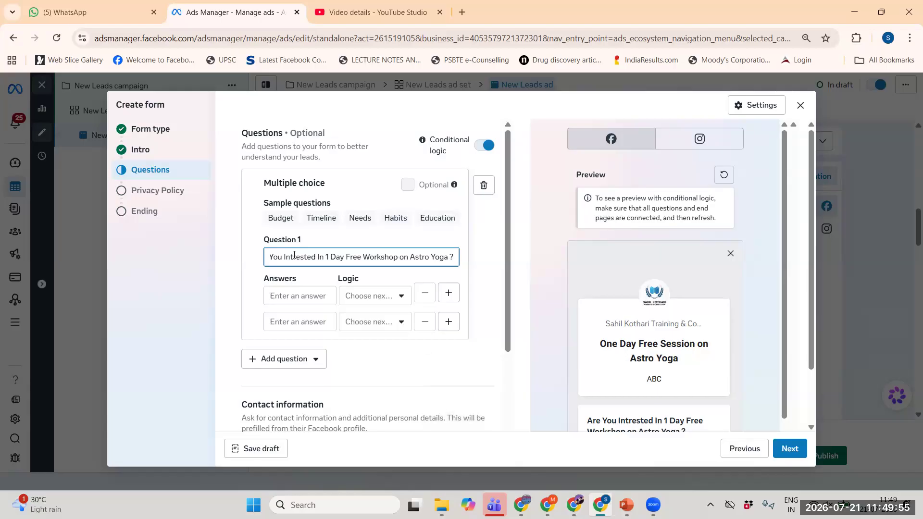
Enter YES and NO as the question's two answers.
click(295, 294)
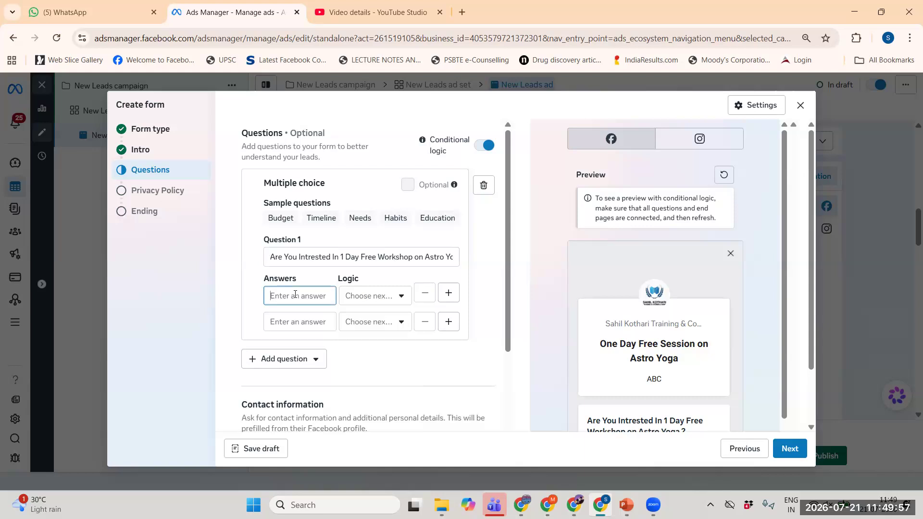
key(Caps_Lock)
text(YES)
click(305, 320)
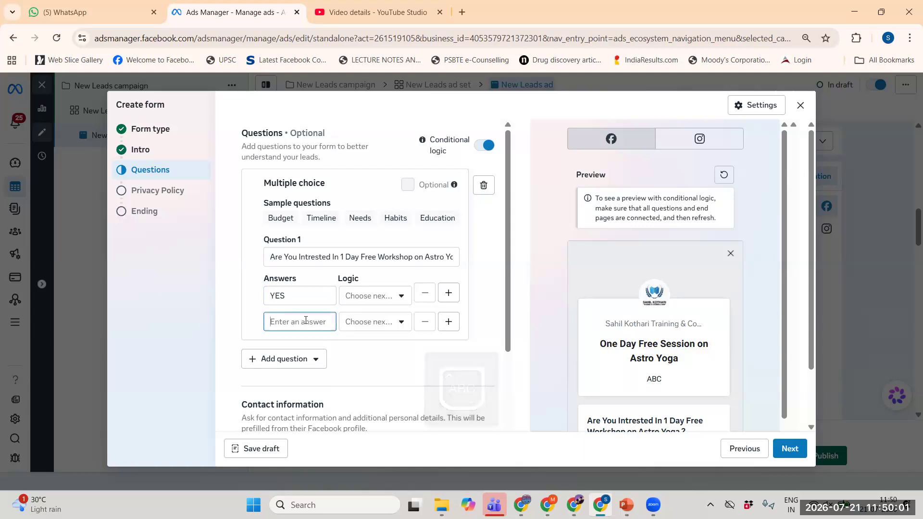
text(NO)
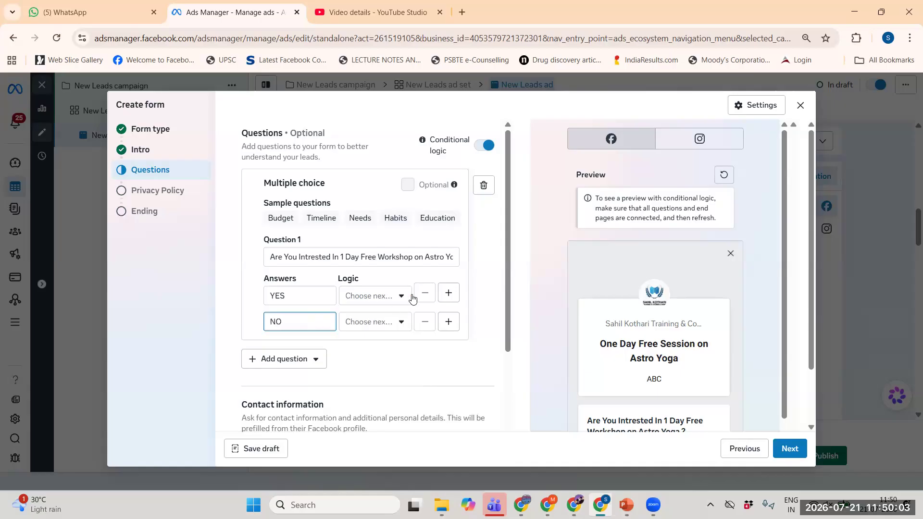
click(404, 297)
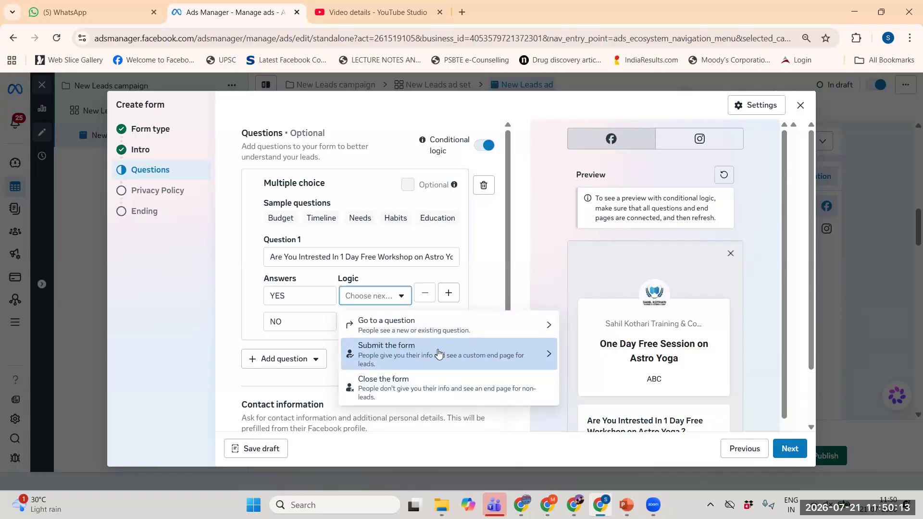
Route NO answers to the non-leads end page.
click(294, 326)
click(402, 323)
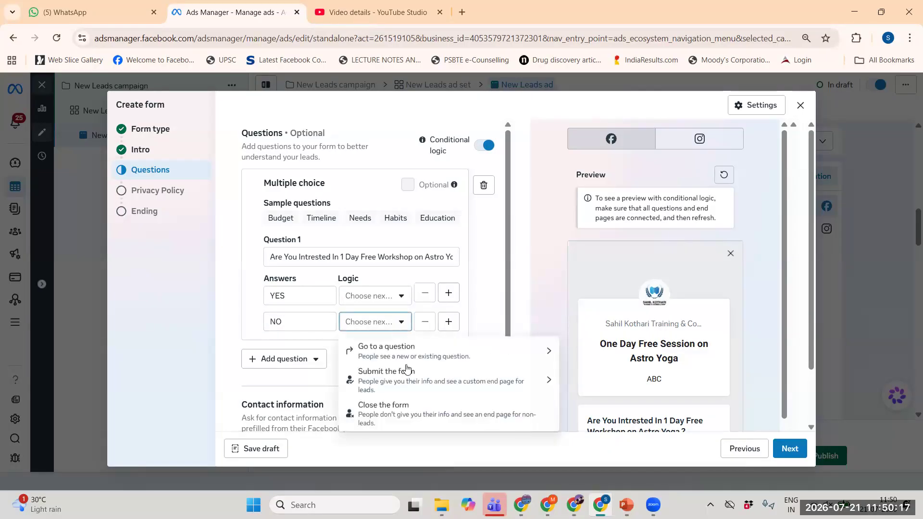
click(386, 406)
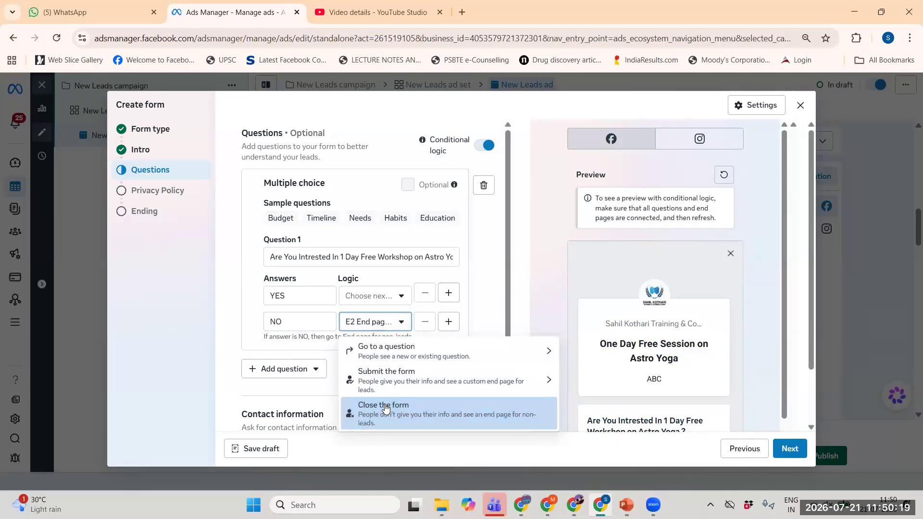
click(212, 323)
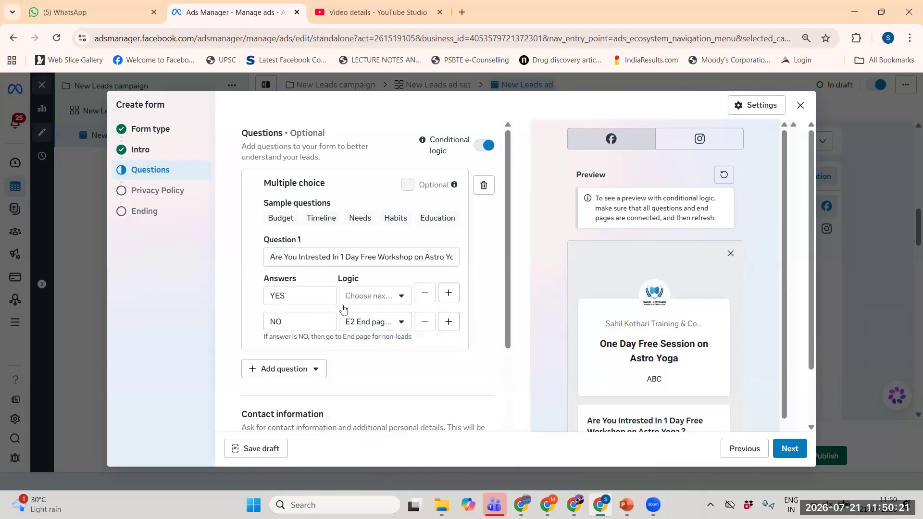
Make YES answers submit the form and start a new end page for them.
click(376, 297)
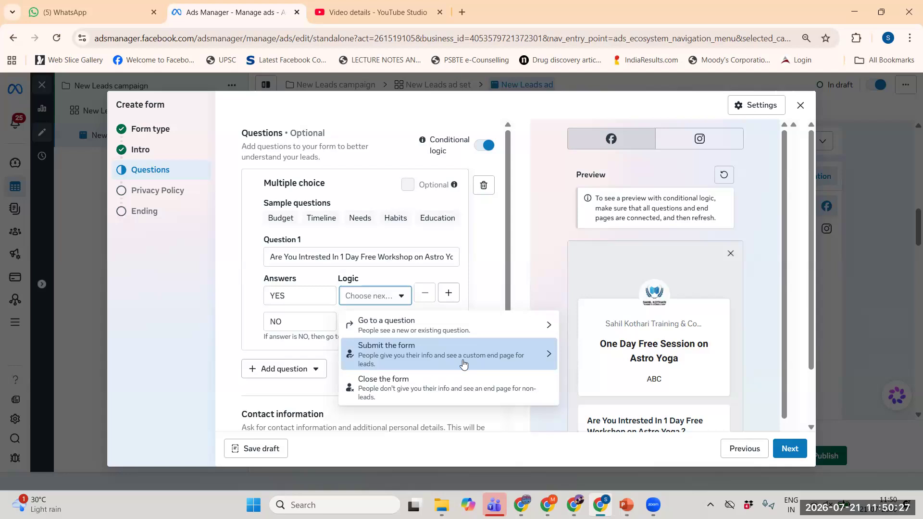
click(524, 362)
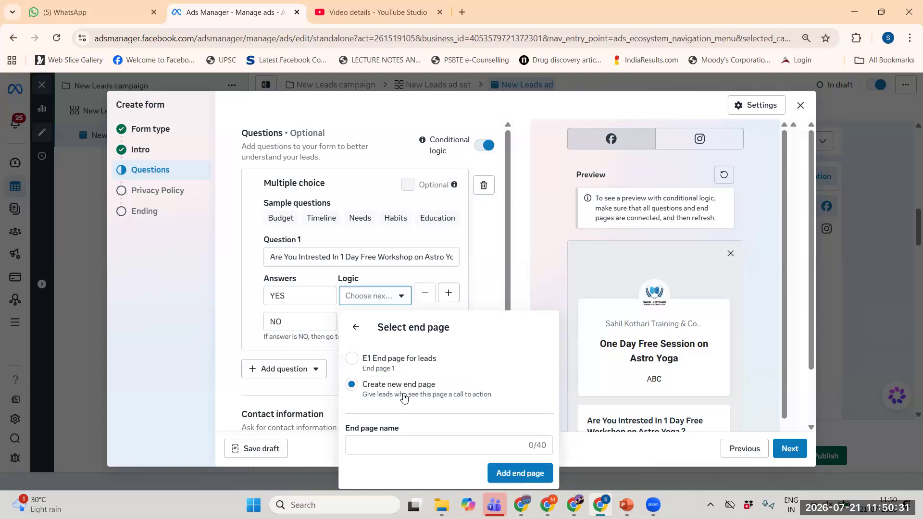
scroll(404, 399, down, 3)
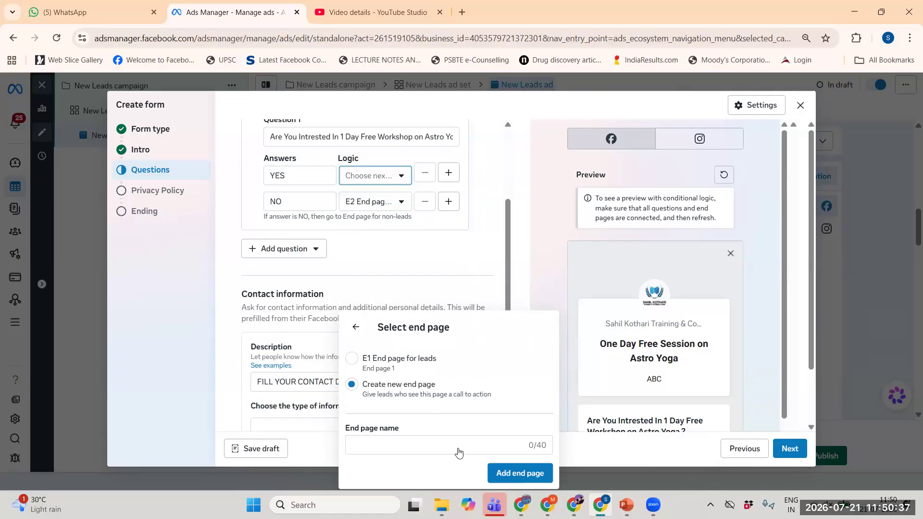
click(413, 448)
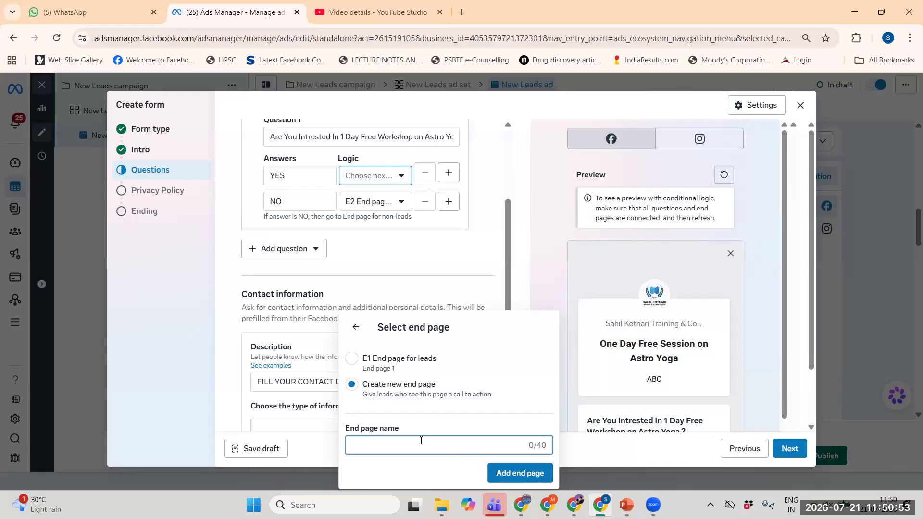
scroll(304, 222, up, 3)
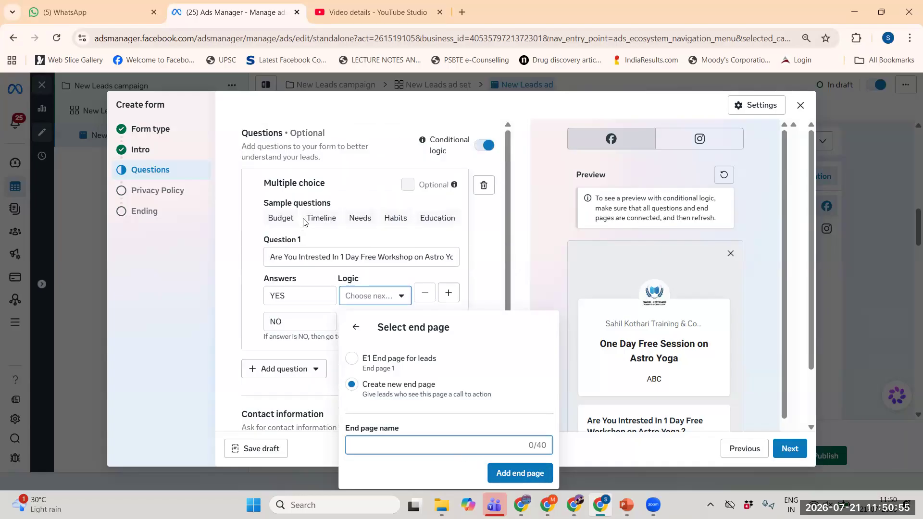
Turn off conditional logic and delete the existing multiple-choice question.
click(481, 146)
click(481, 147)
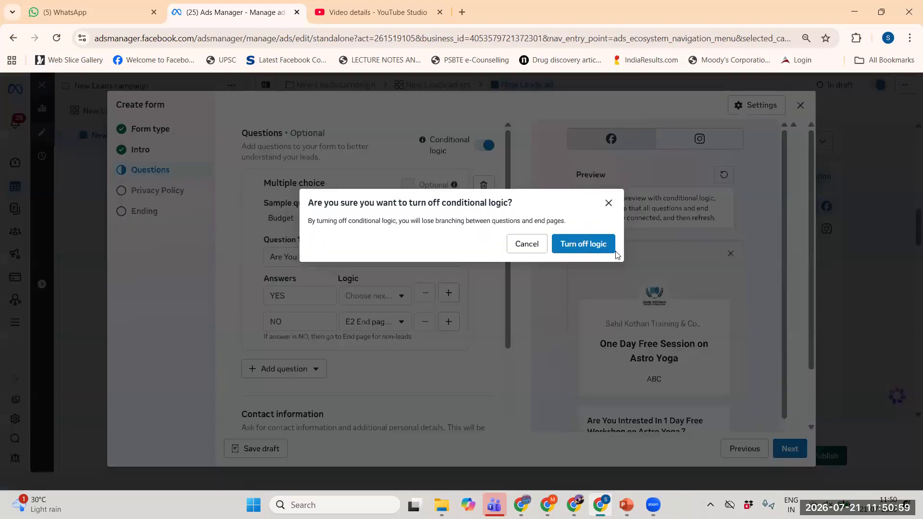
click(596, 246)
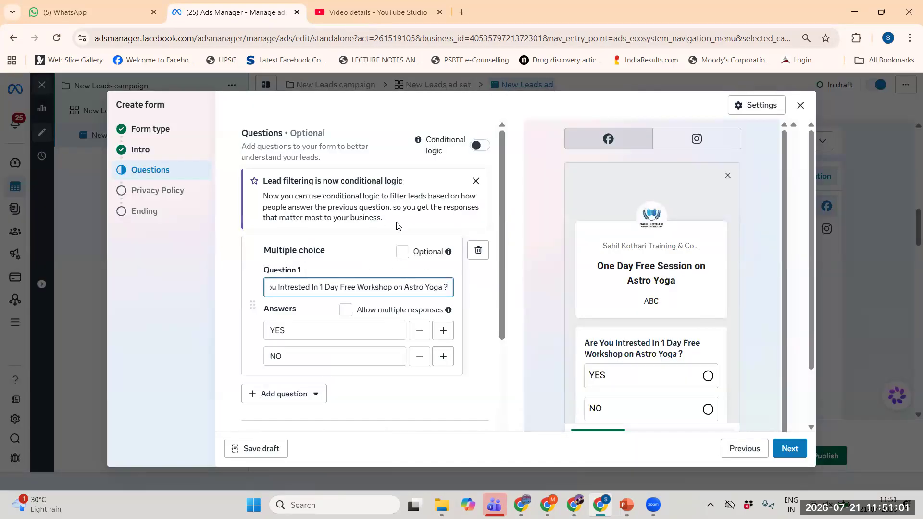
click(475, 181)
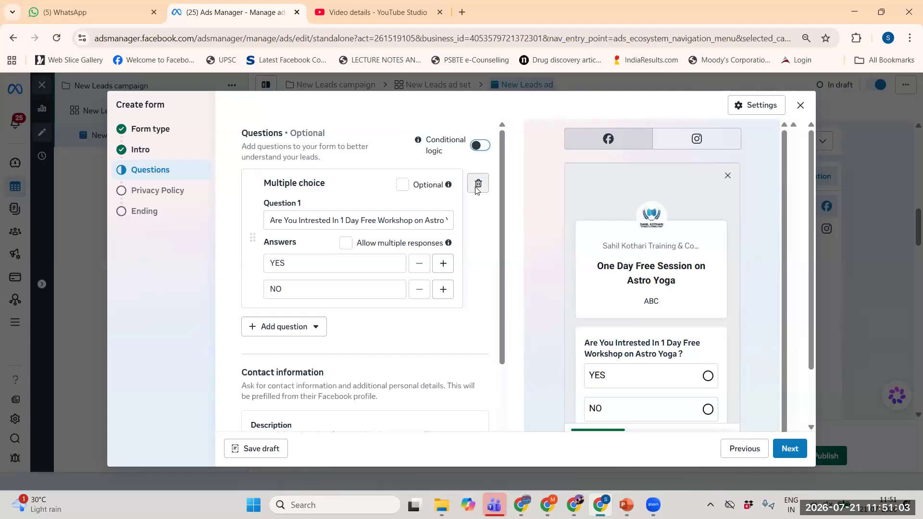
click(478, 186)
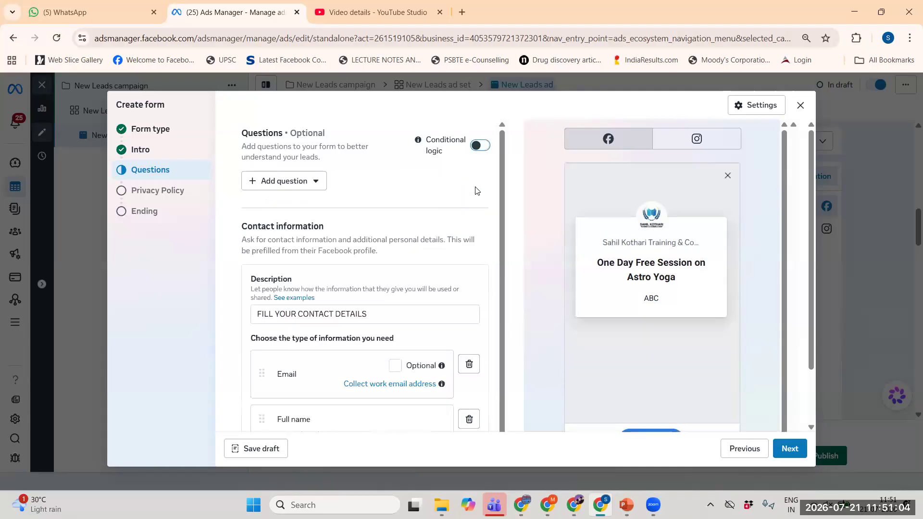
Add a new multiple-choice question 'Are you Intrested in 1 day free session on Astrro Yoga'.
click(298, 182)
click(294, 214)
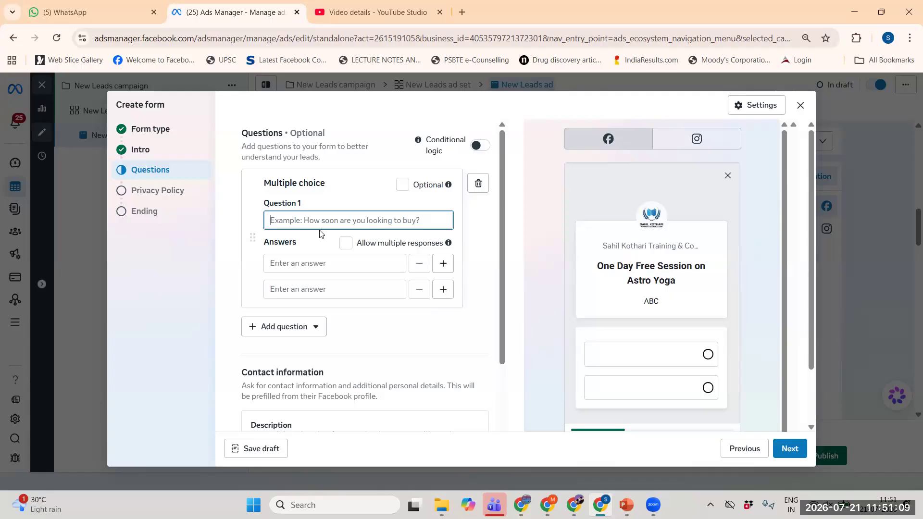
text(AR)
key(Caps_Lock)
key(BackSpace)
text(re you)
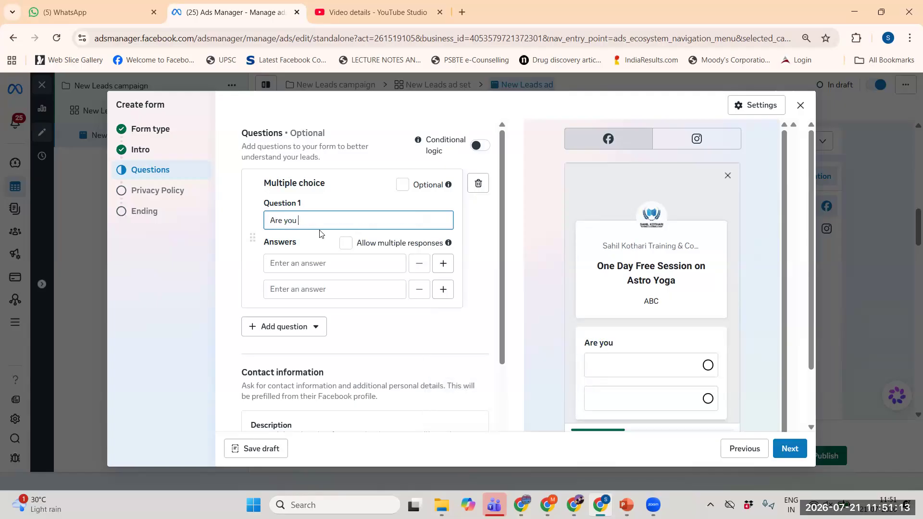
text( i)
key(BackSpace)
key(Caps_Lock)
text(I)
key(Caps_Lock)
text(ntrested in 1 da)
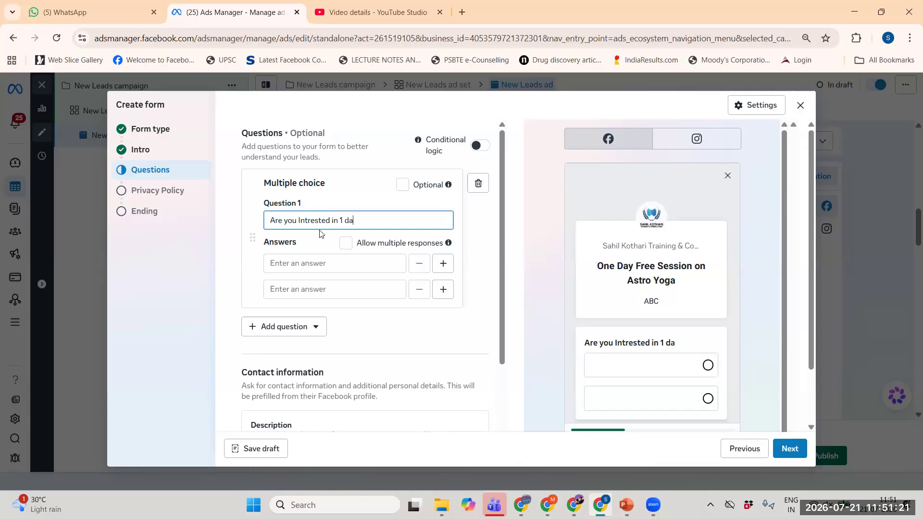
text(y free session on Astr)
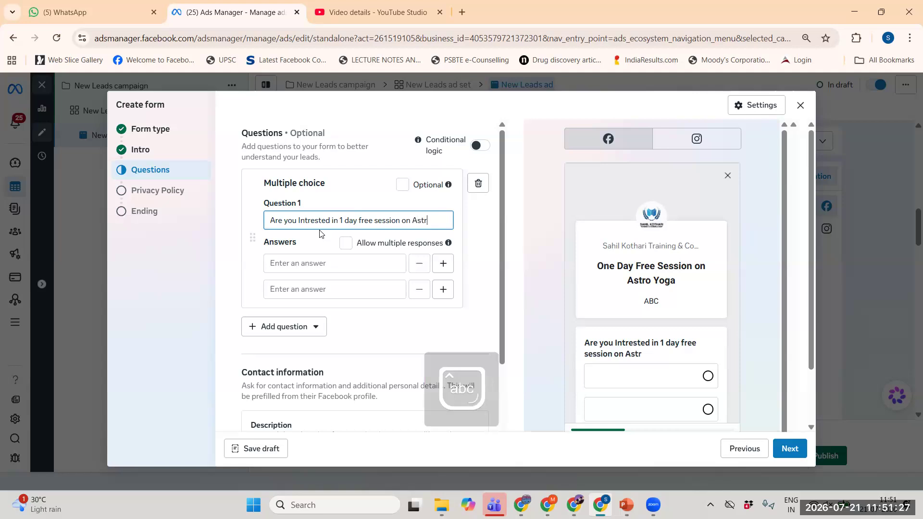
text(ro )
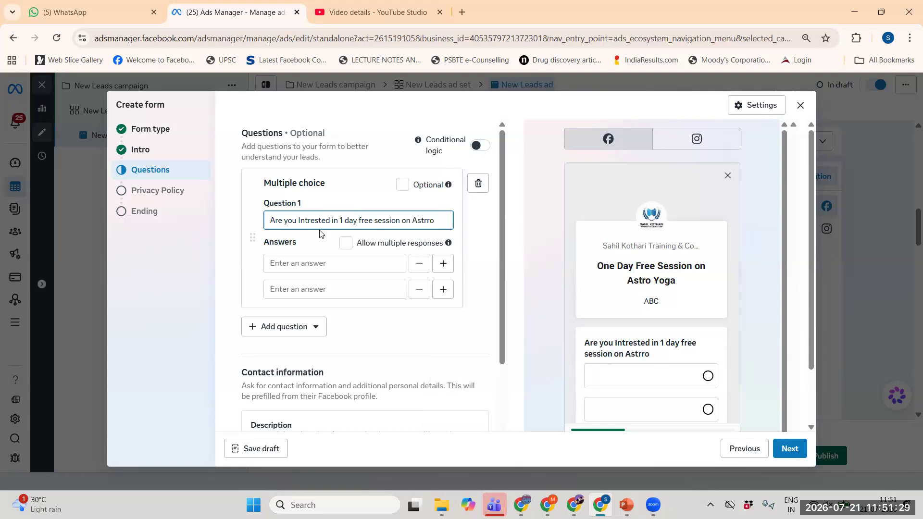
text( Yoga)
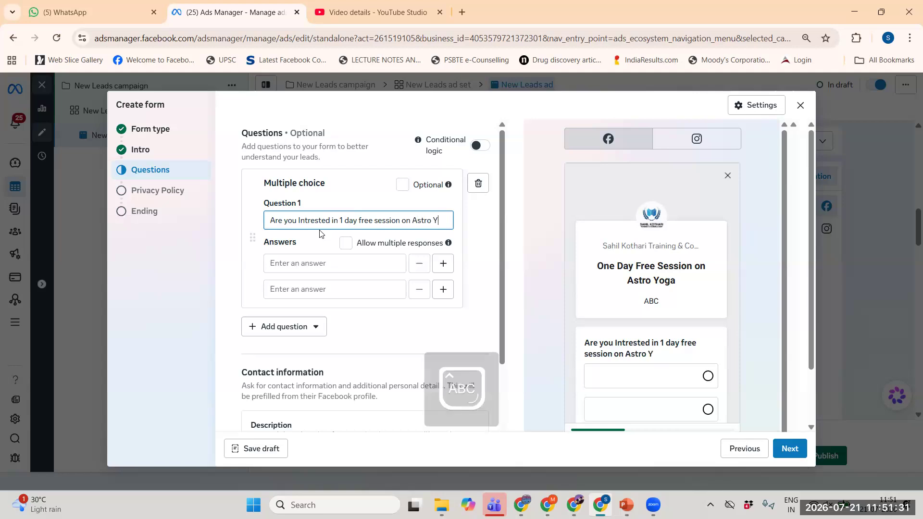
Fill in YES and NO as the question's answers.
click(322, 264)
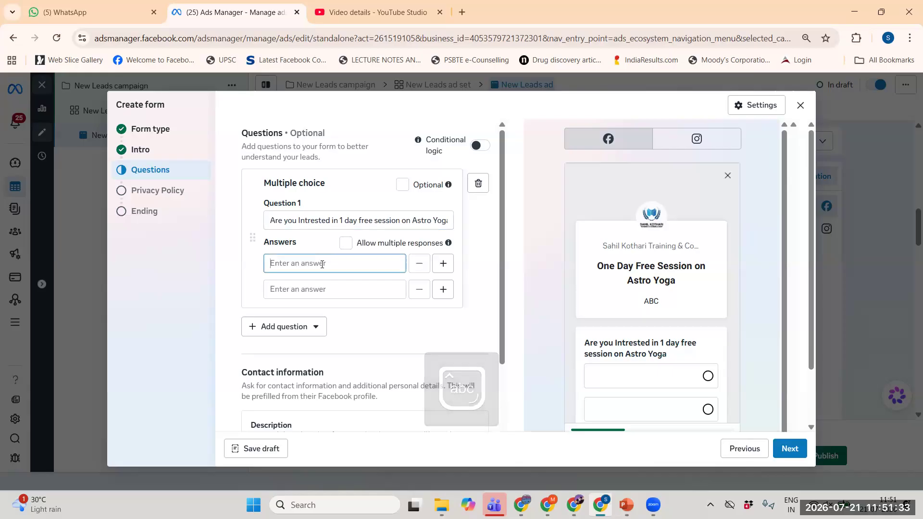
key(Caps_Lock)
text(YES)
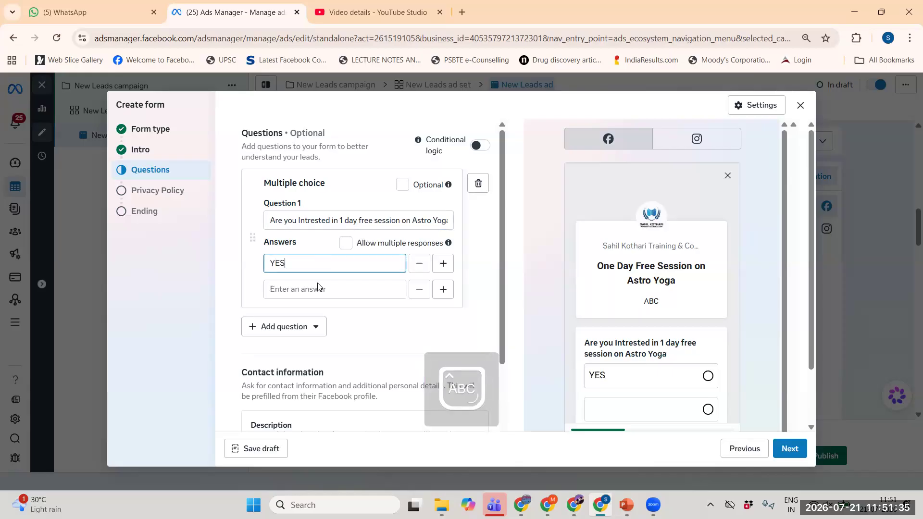
click(318, 286)
text(NO)
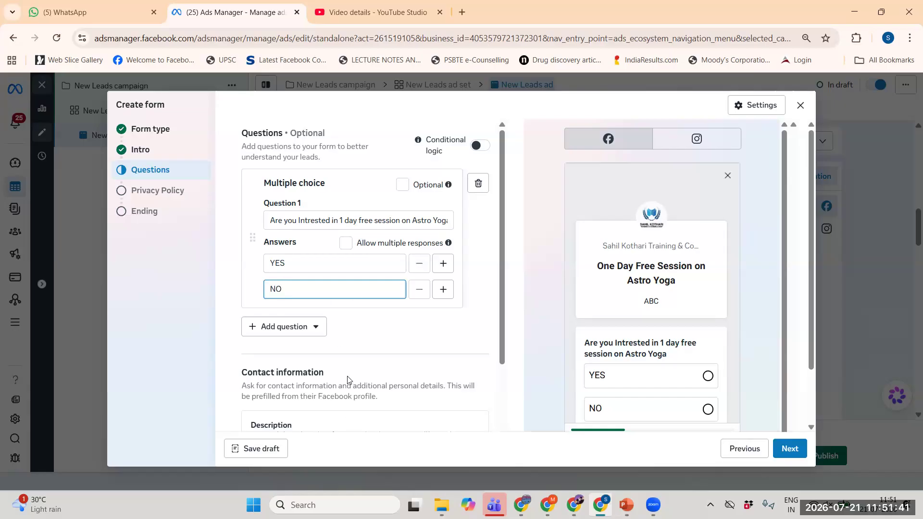
scroll(347, 380, down, 4)
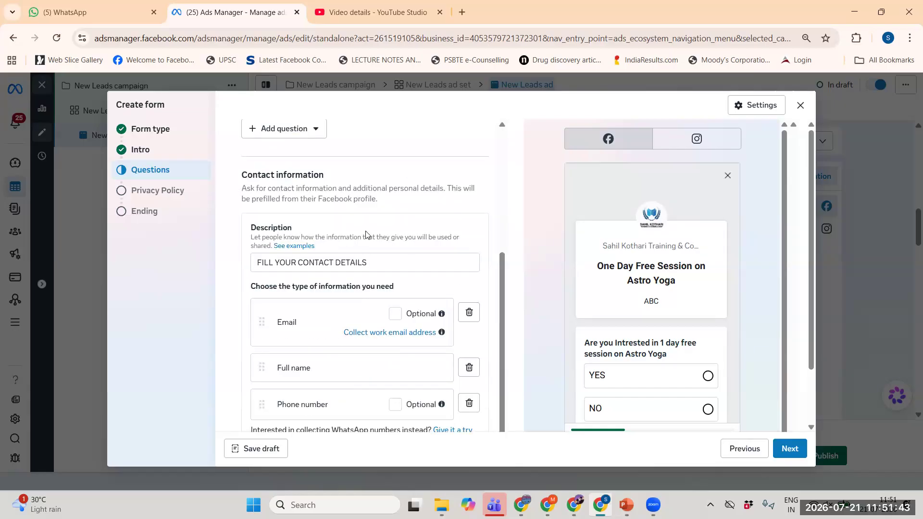
scroll(366, 235, up, 4)
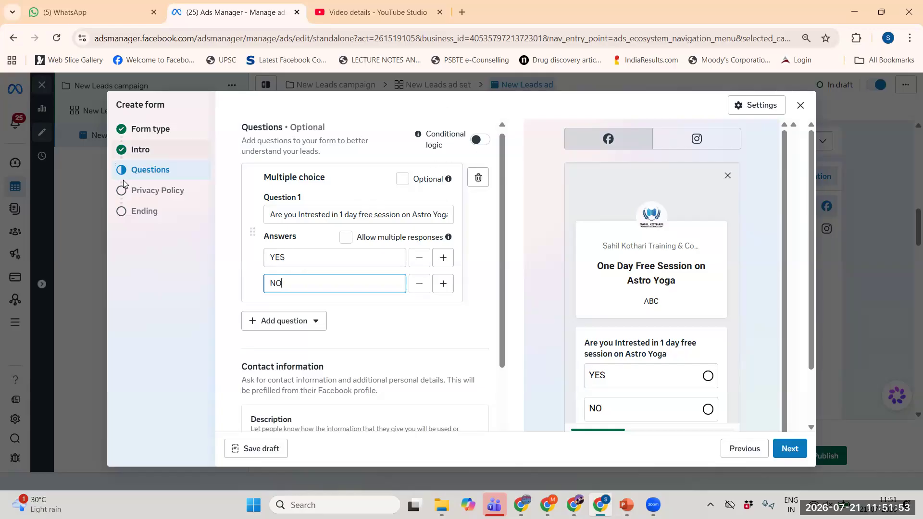
Go to the Privacy Policy step's Link field and open a new blank browser tab.
click(137, 193)
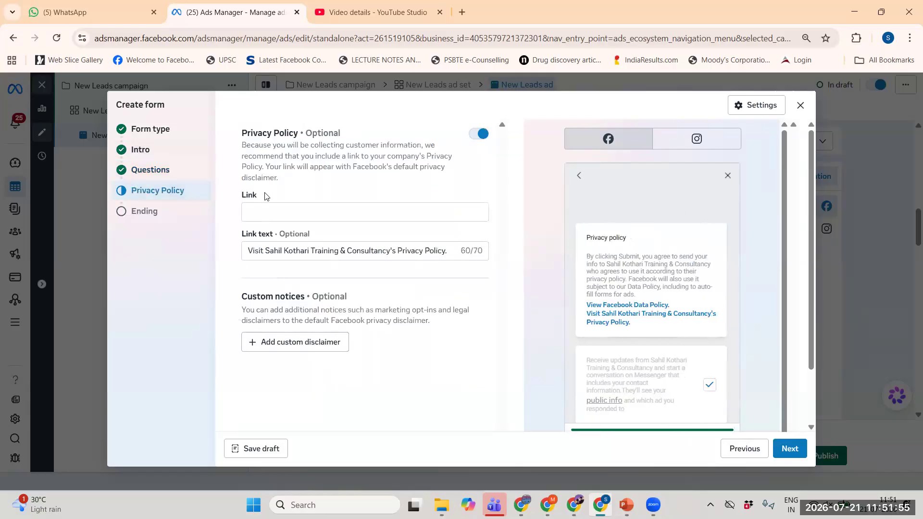
click(271, 213)
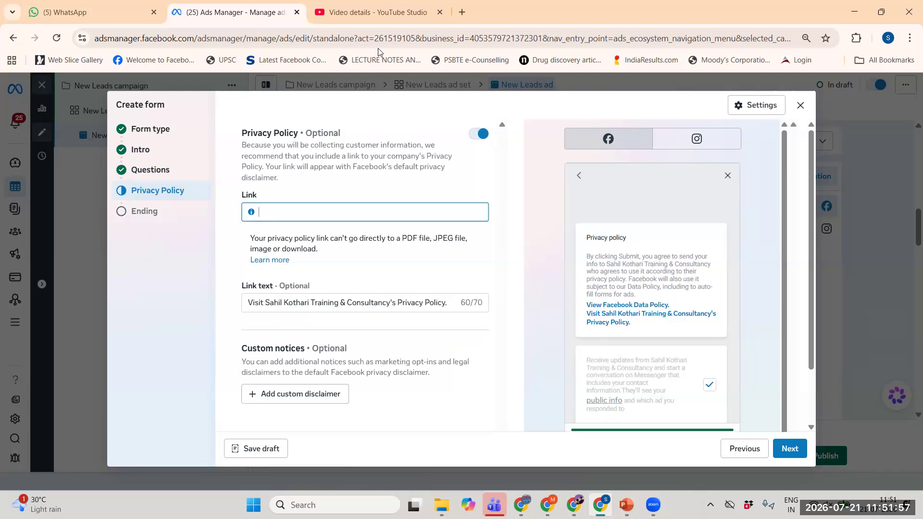
click(587, 72)
key(ctrl+t)
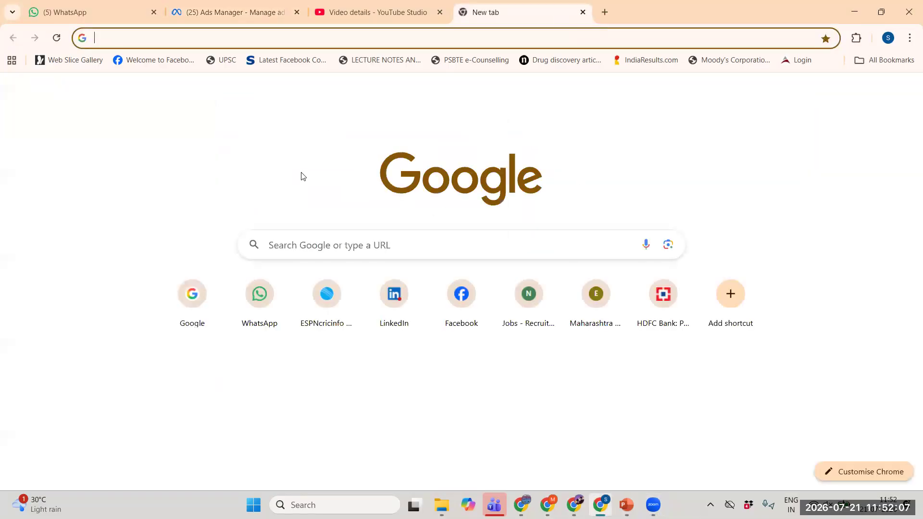
Search Google for the training business and copy its listing's share link.
click(284, 243)
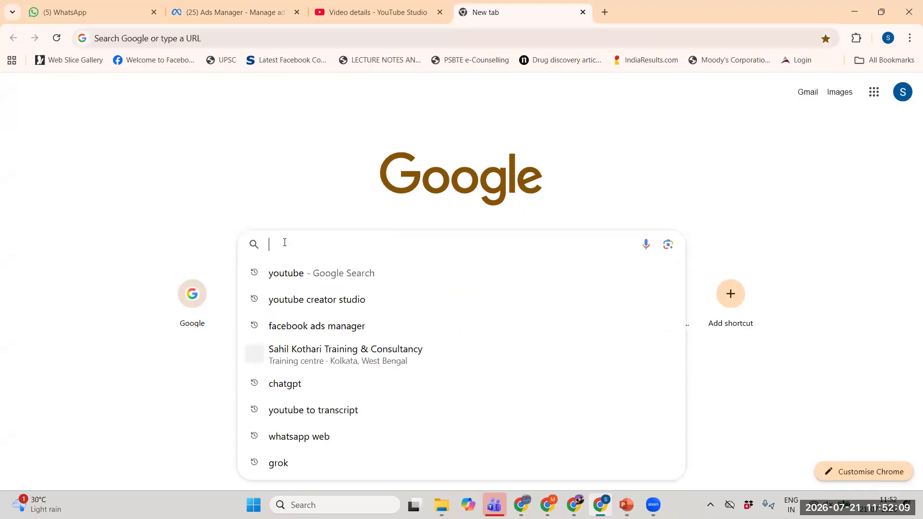
click(310, 366)
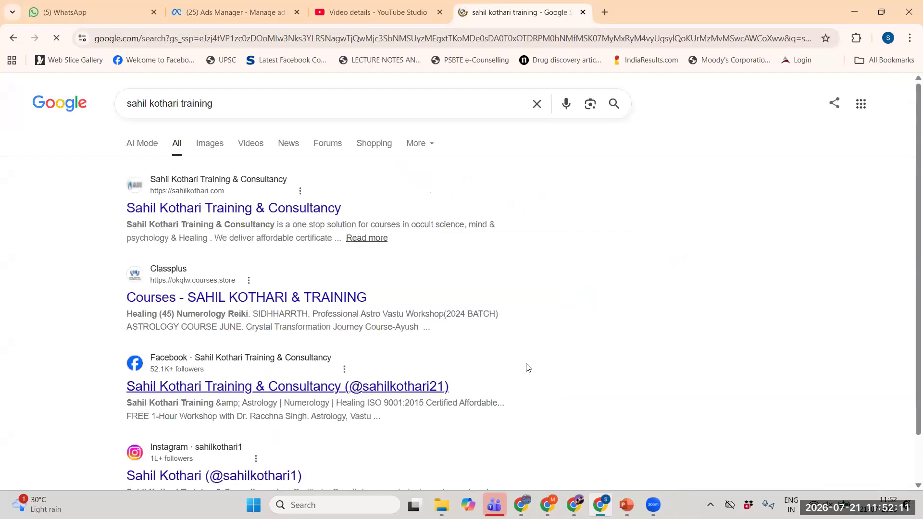
click(587, 381)
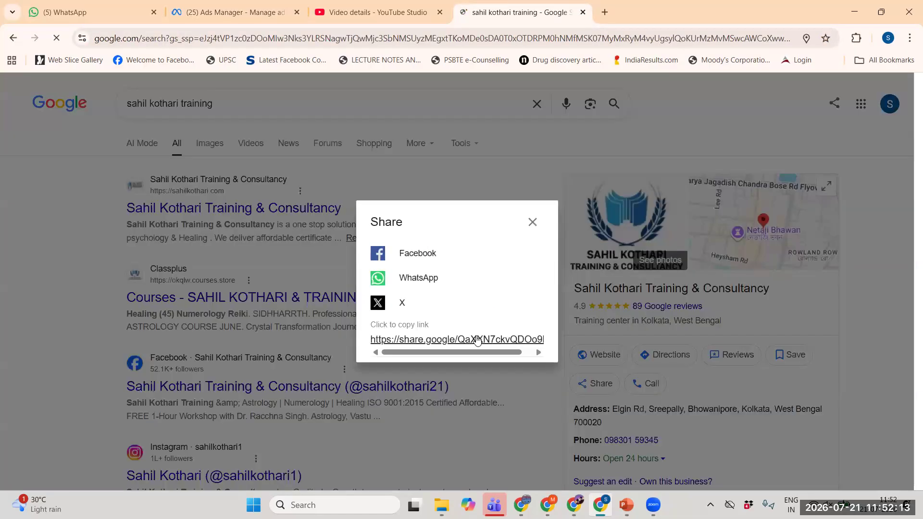
click(477, 340)
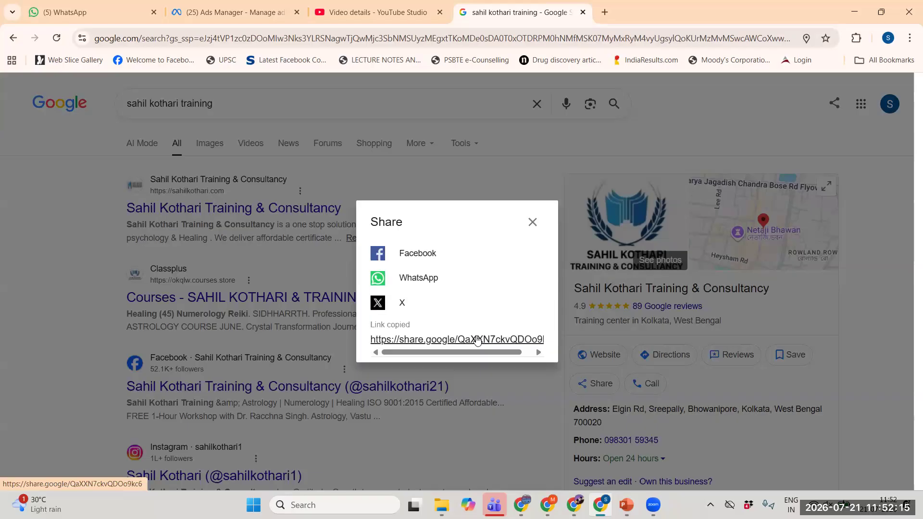
click(231, 12)
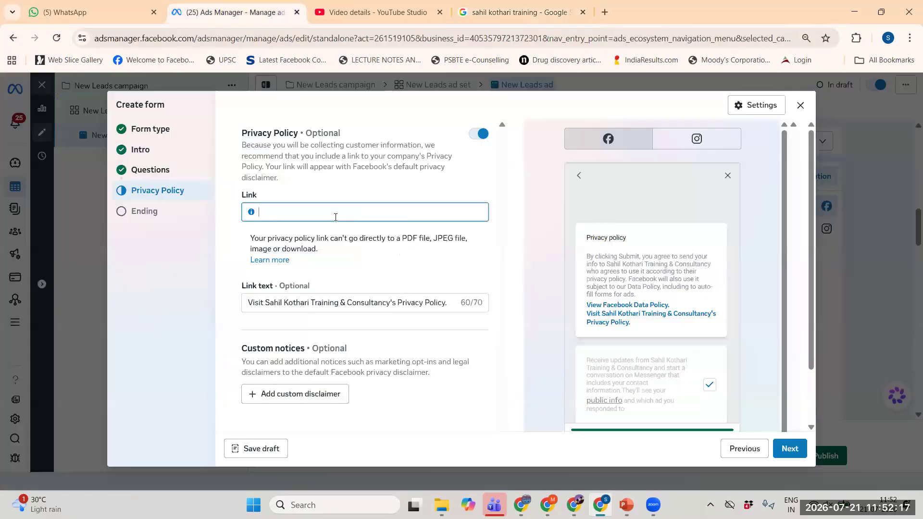
Paste the share link as the privacy policy link and set the ending's WhatsApp number to +91.
key(ctrl+v)
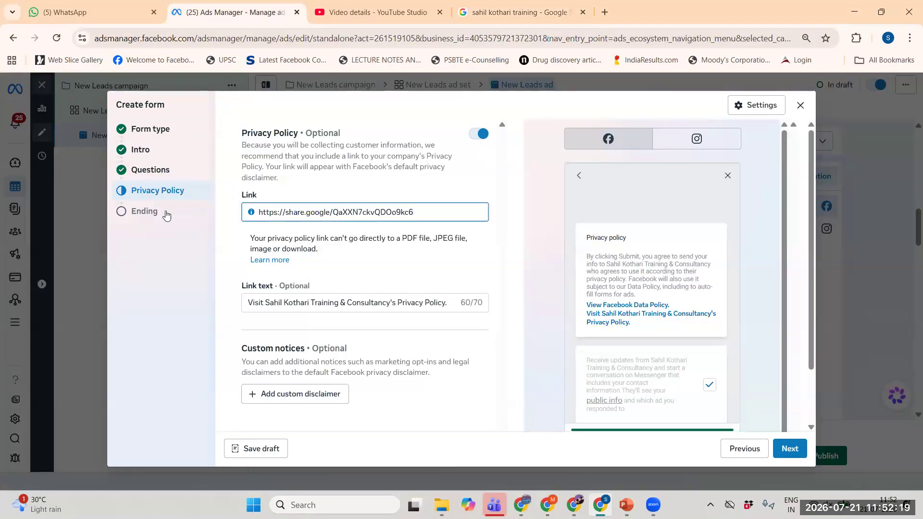
click(163, 215)
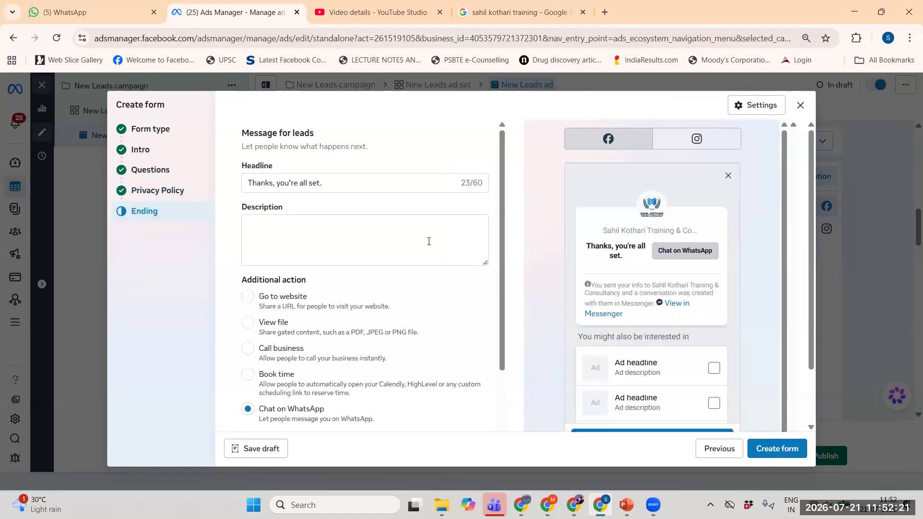
click(385, 225)
scroll(336, 312, down, 2)
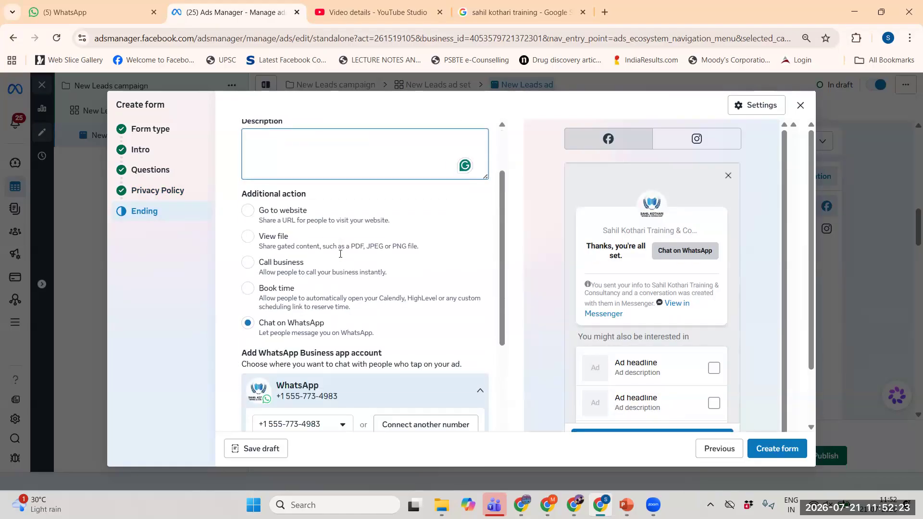
scroll(323, 384, down, 3)
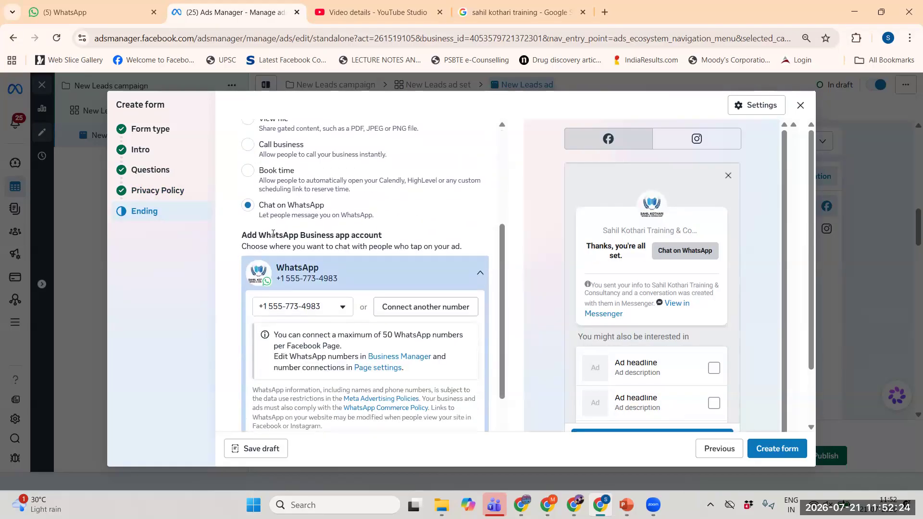
click(345, 308)
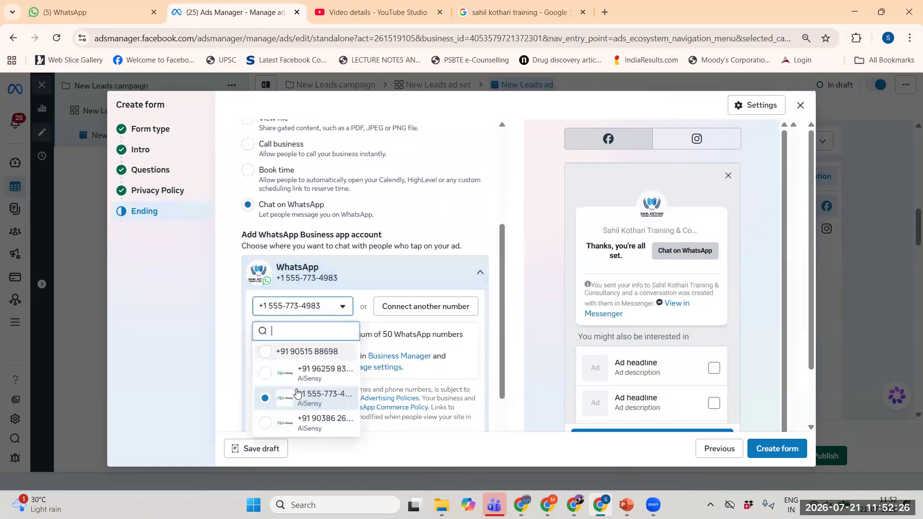
click(262, 353)
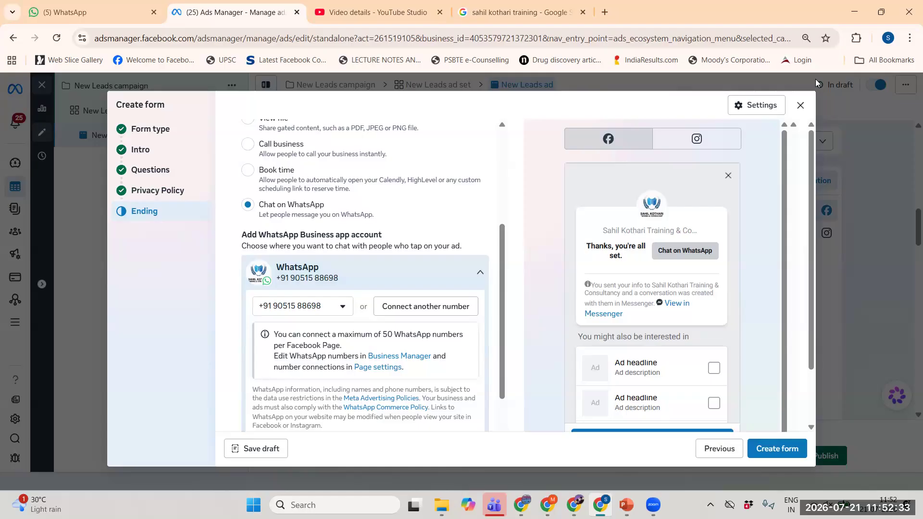
click(800, 105)
Page the New Leads ad's form preview through to the 5-of-5 end page for non-leads.
click(571, 249)
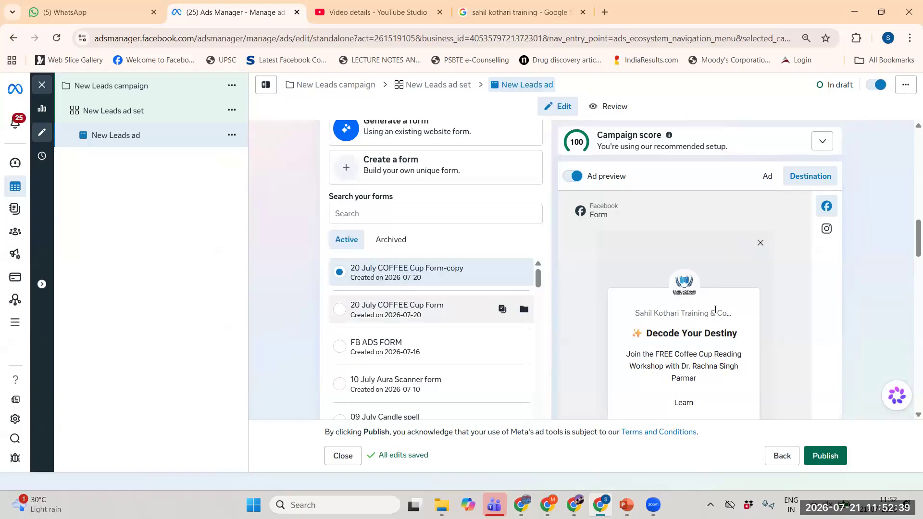
scroll(713, 315, down, 5)
scroll(715, 314, down, 5)
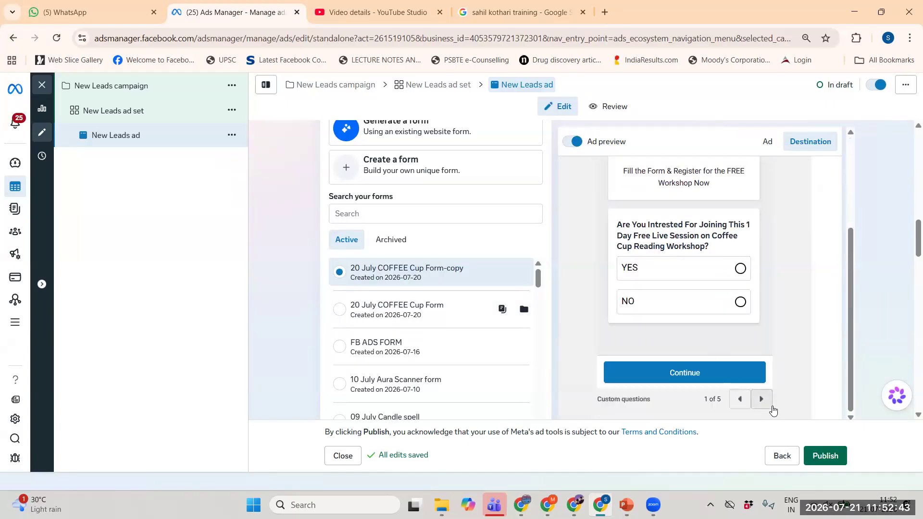
click(761, 399)
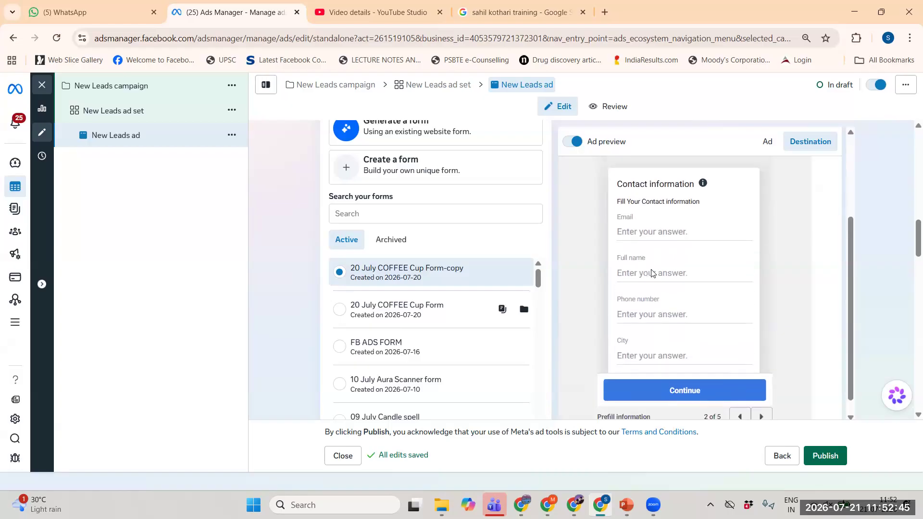
click(759, 399)
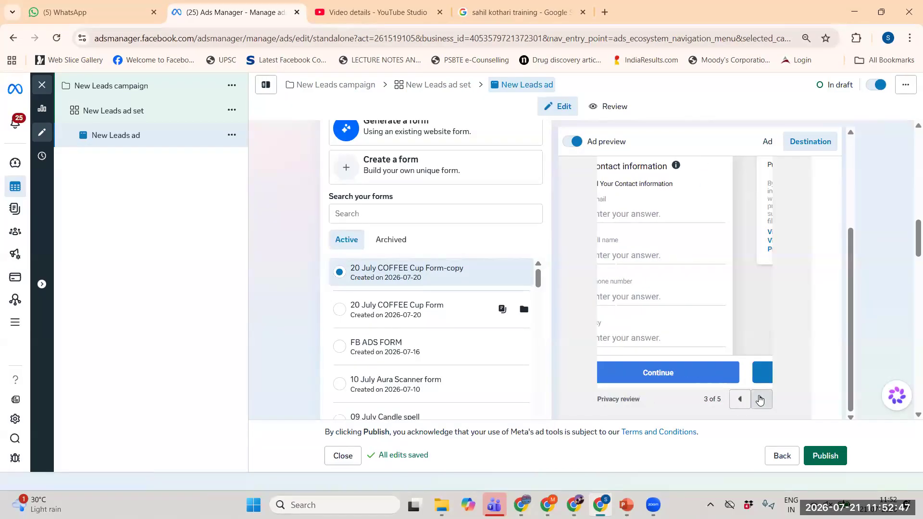
click(760, 399)
click(760, 399)
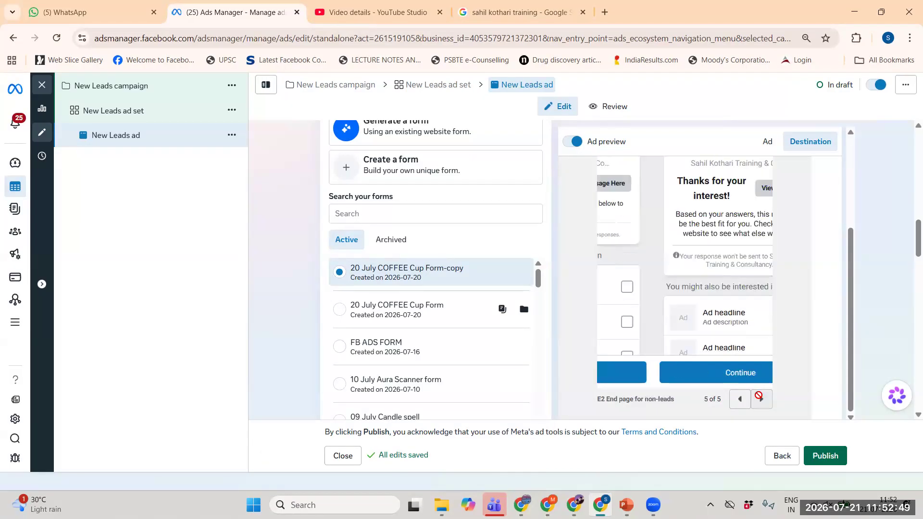
scroll(675, 270, up, 2)
scroll(674, 265, down, 3)
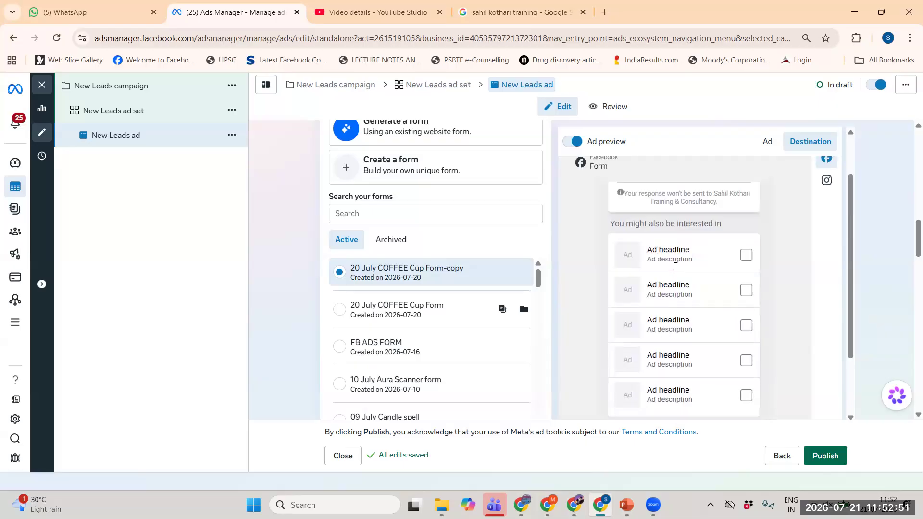
scroll(745, 247, down, 2)
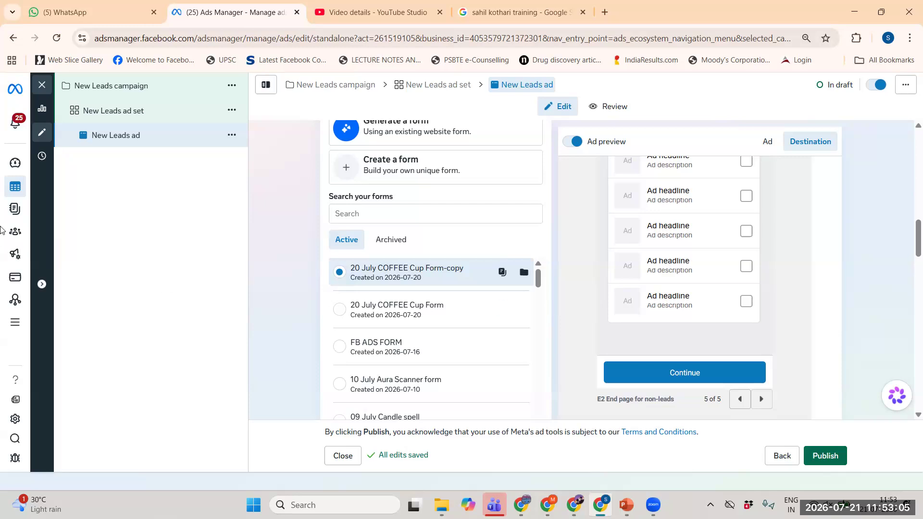
mouse_move(27, 234)
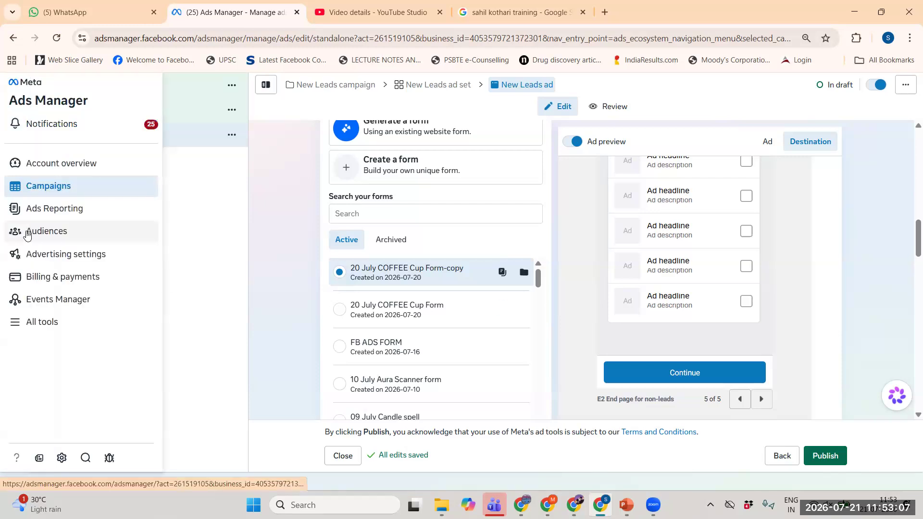
On the Audiences page, choose Custom Audience from the Create Audience menu.
click(51, 235)
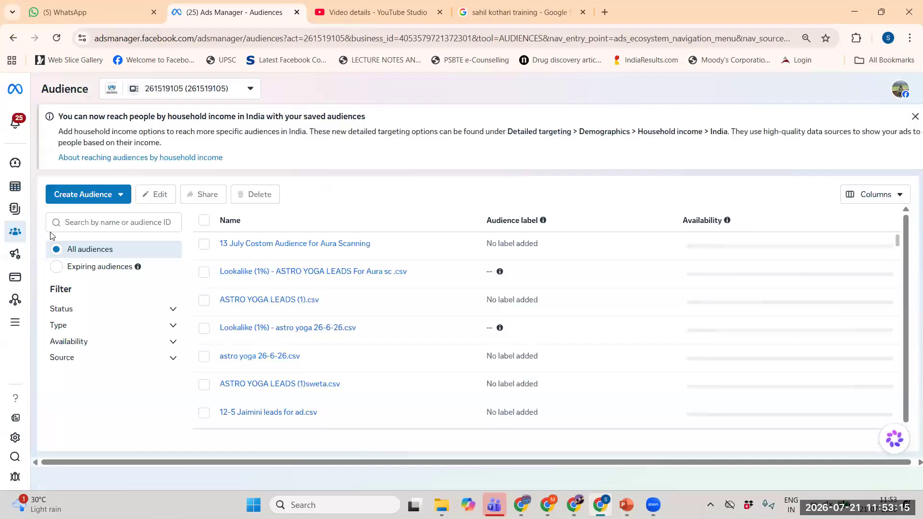
click(87, 200)
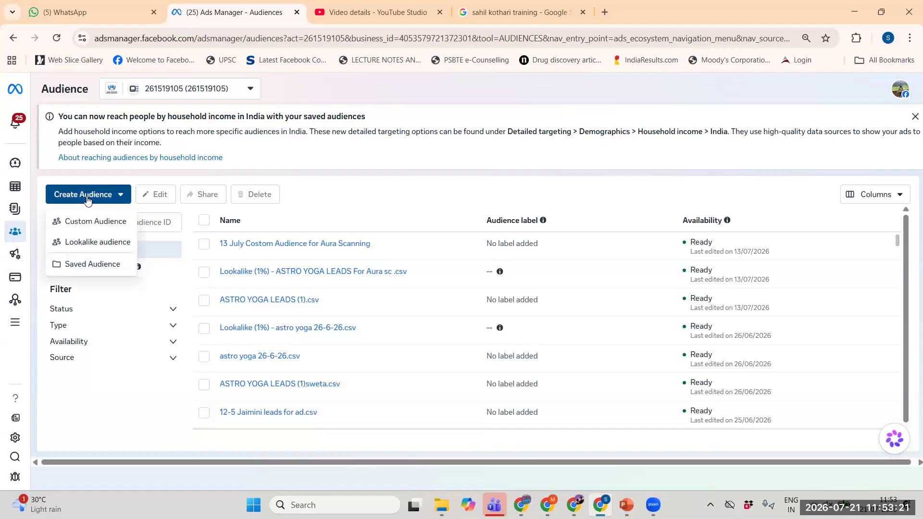
click(97, 225)
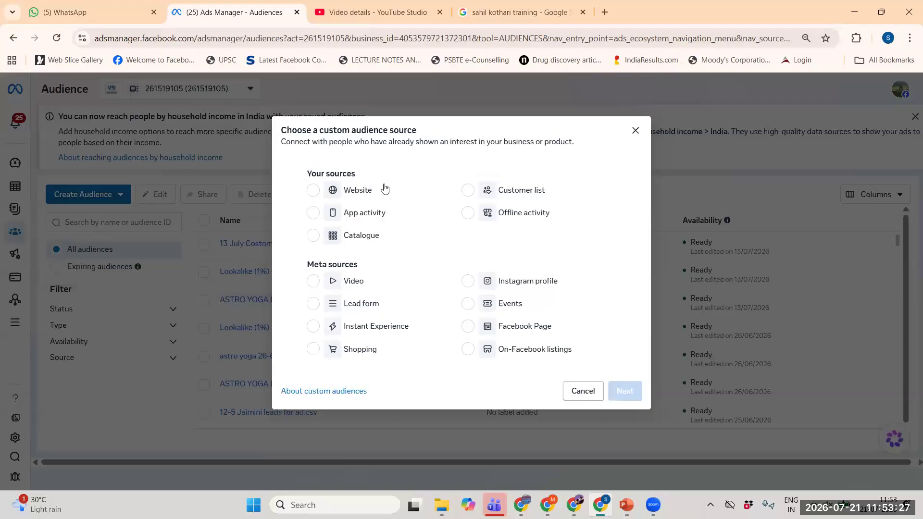
Choose Customer list as the audience source and read through the list preparation guidelines.
click(469, 191)
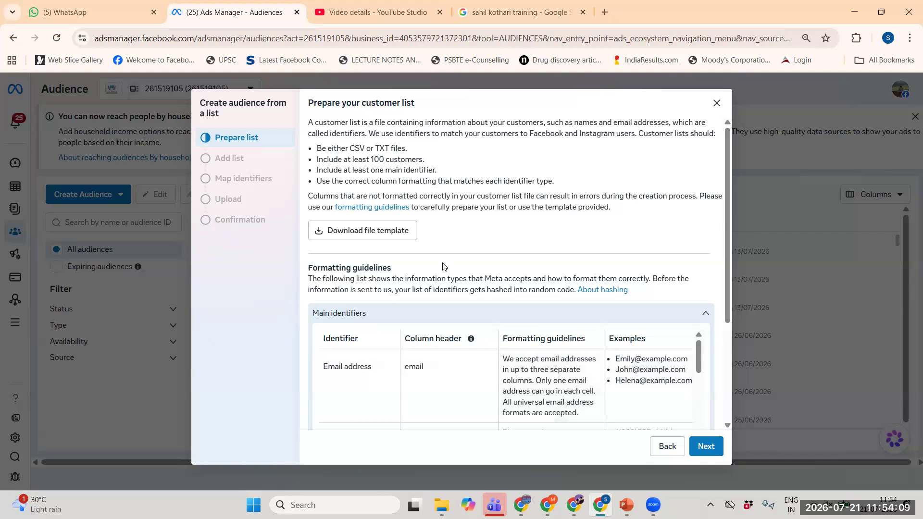
scroll(475, 212, down, 3)
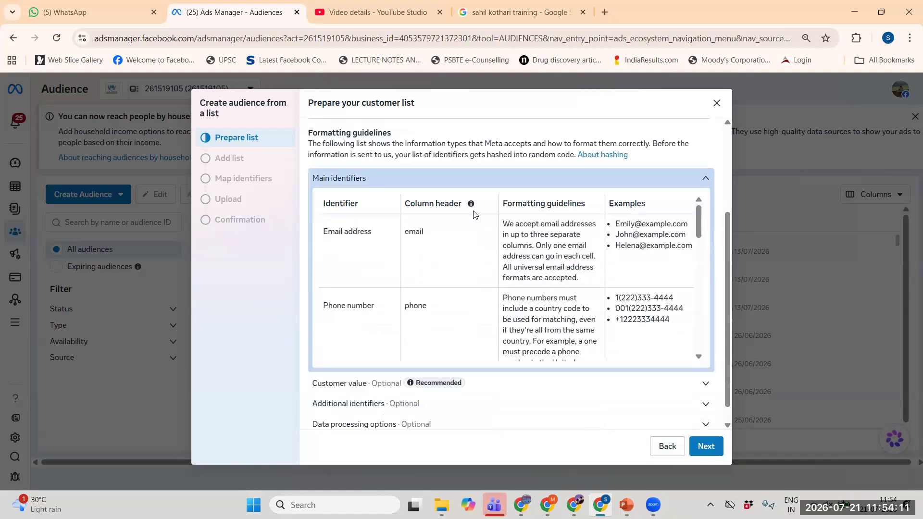
scroll(475, 215, down, 1)
click(709, 453)
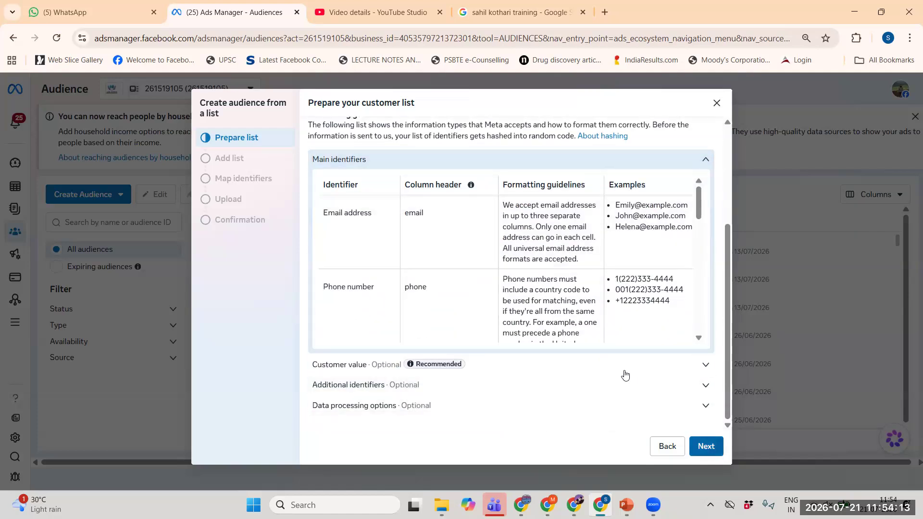
Upload ASTRO YOGA LEADS (1).csv from the computer as the customer list file.
click(707, 447)
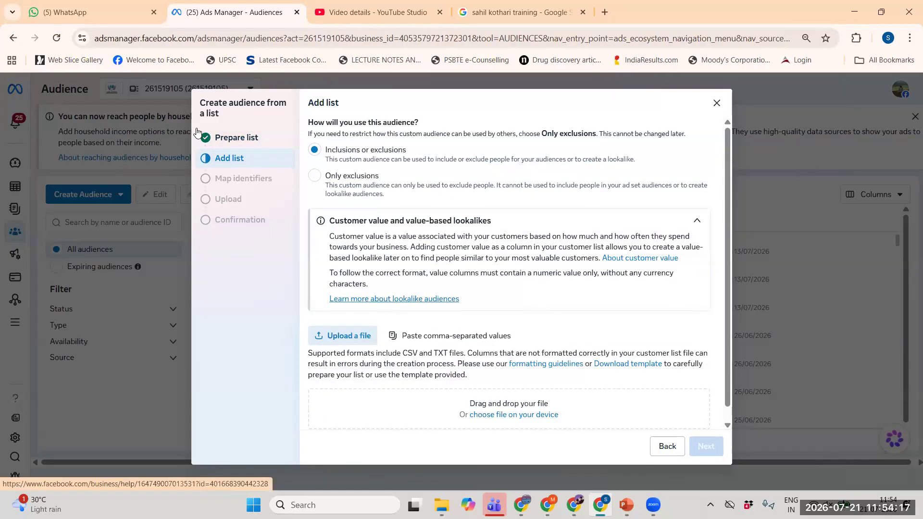
click(346, 331)
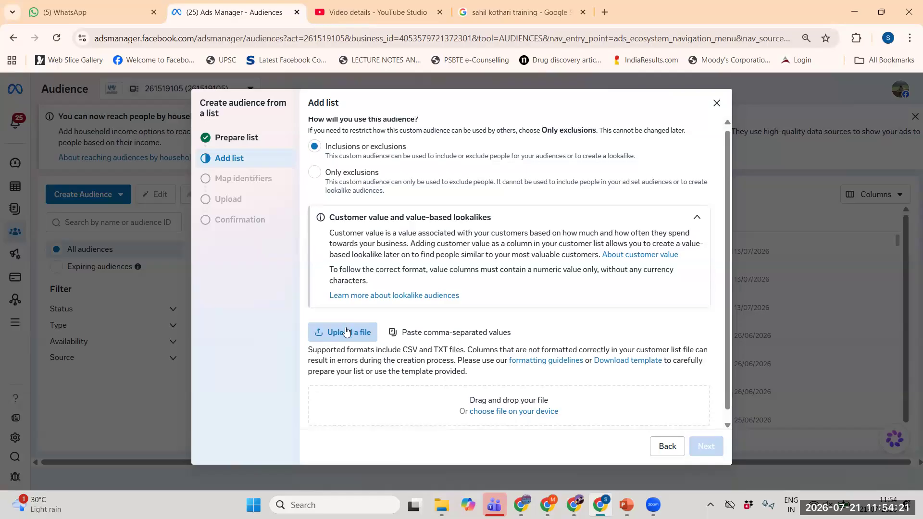
scroll(345, 326, down, 1)
click(490, 402)
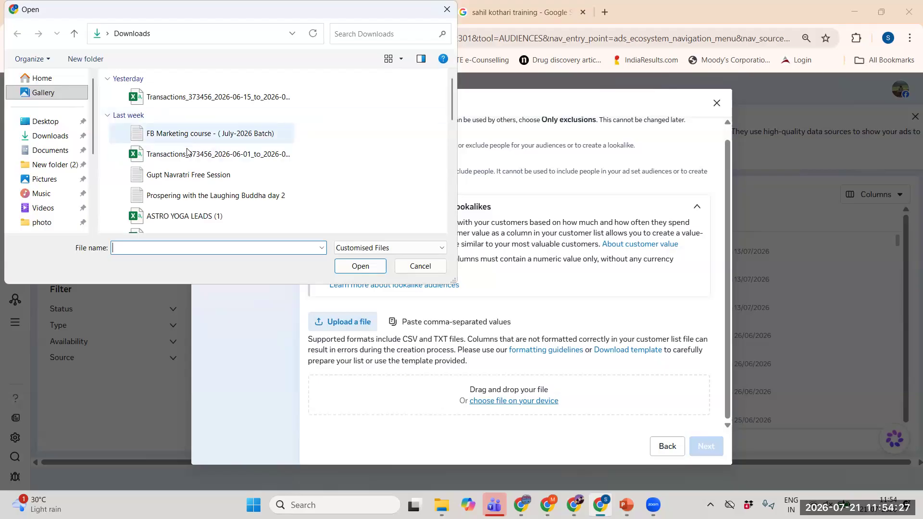
scroll(186, 152, down, 1)
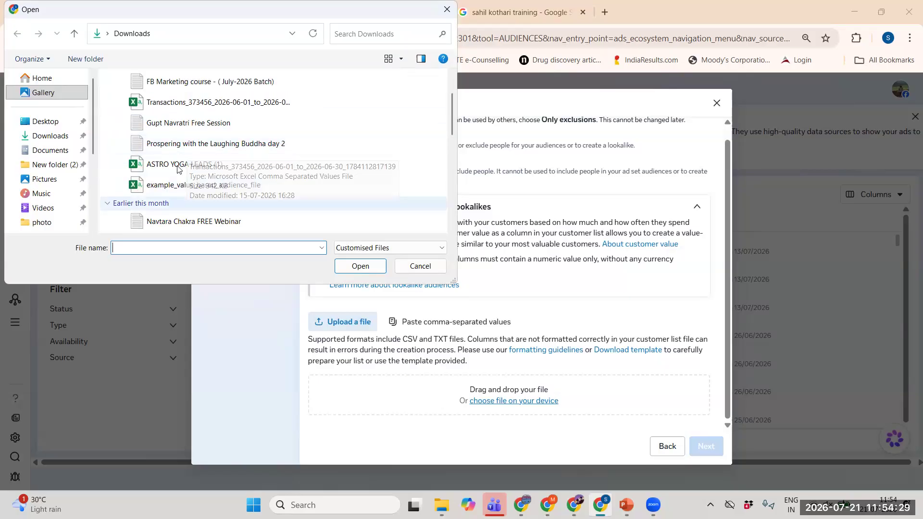
double_click(181, 165)
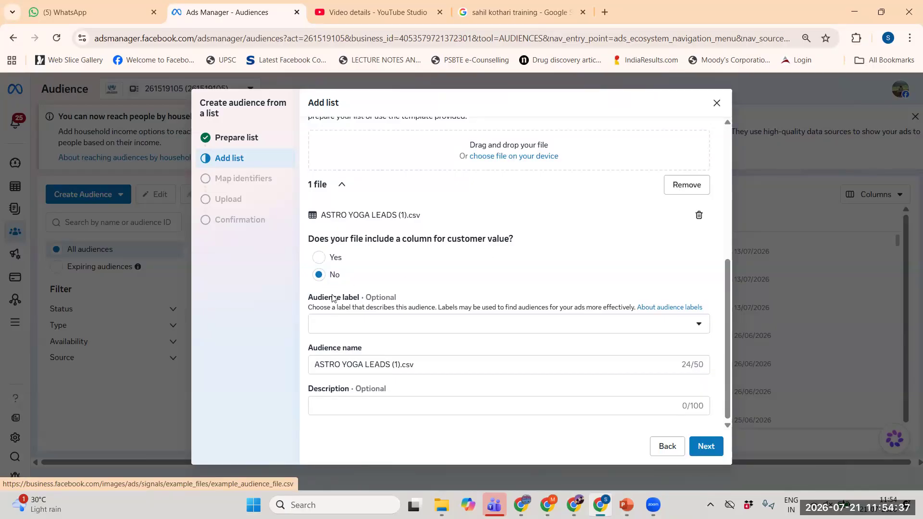
click(711, 446)
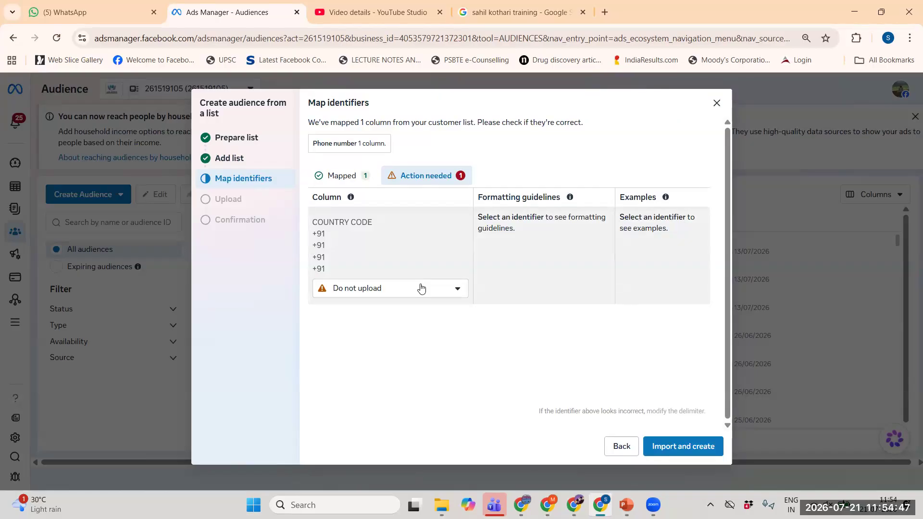
Map the COUNTRY CODE column as First name, then import the list and create the audience.
click(421, 288)
click(420, 288)
click(421, 288)
scroll(407, 375, up, 10)
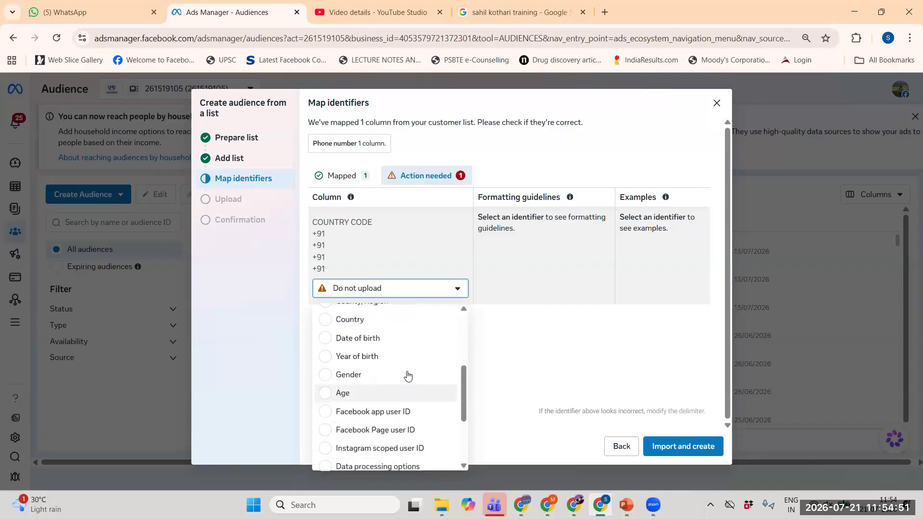
scroll(408, 376, up, 1)
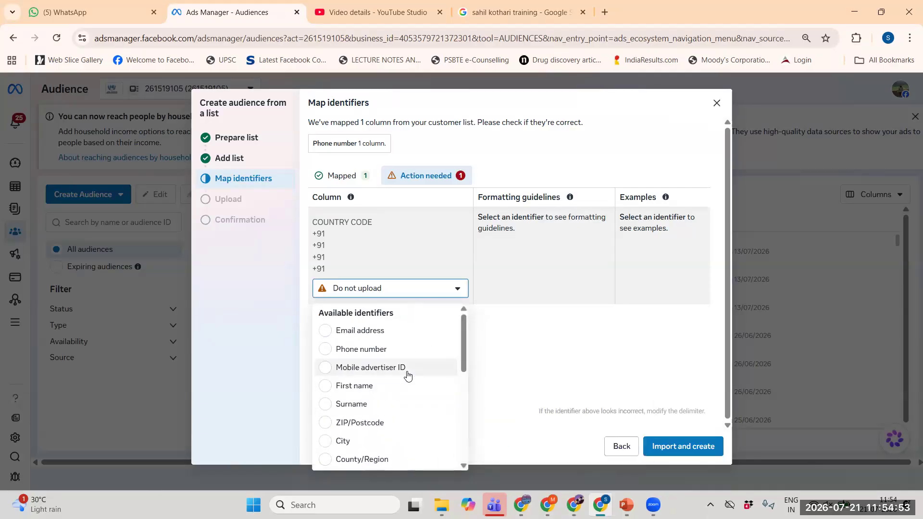
click(324, 386)
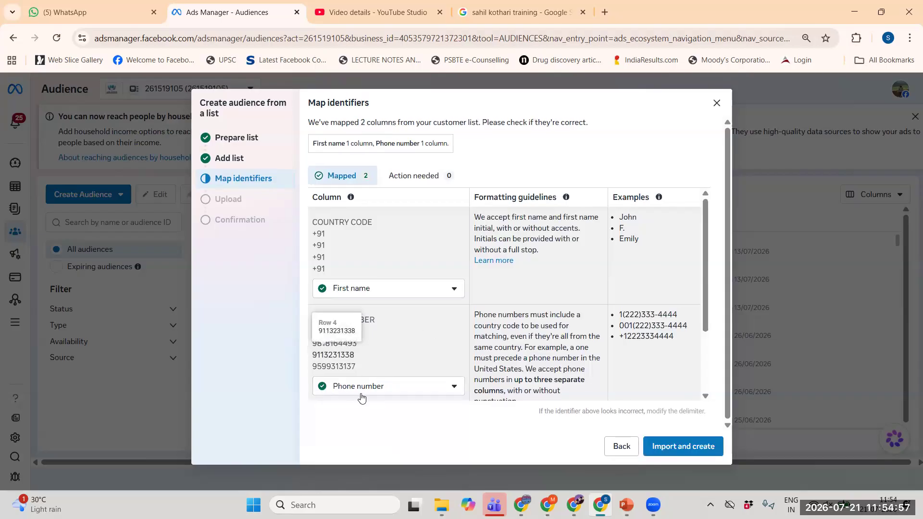
click(674, 446)
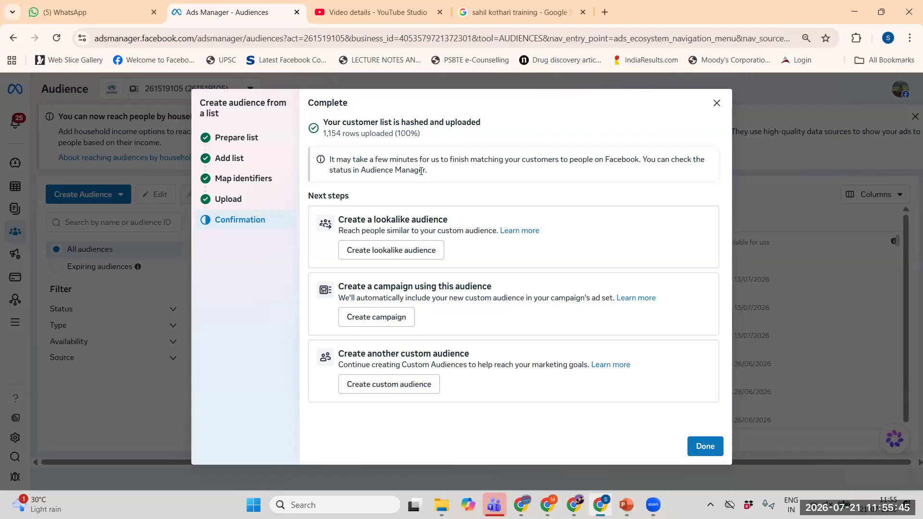
Close the upload summary and start a lookalike audience, showing the Create new source options.
click(715, 446)
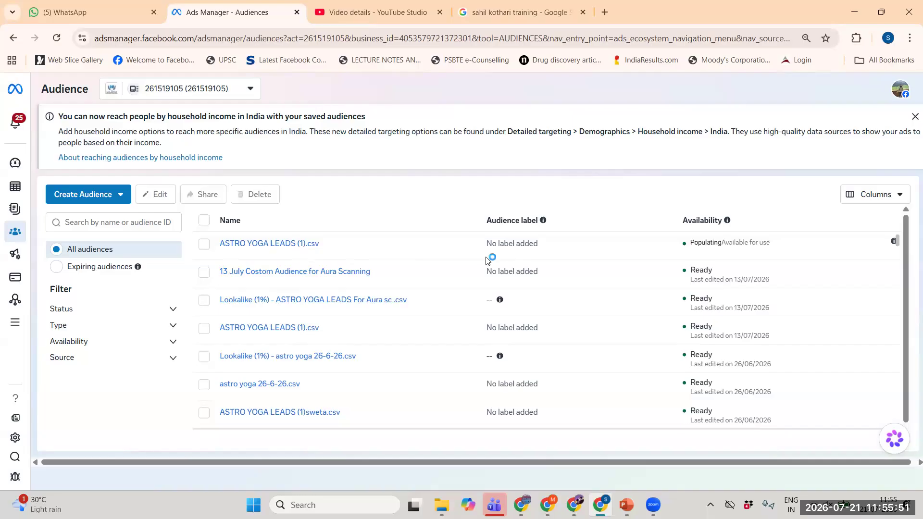
click(91, 197)
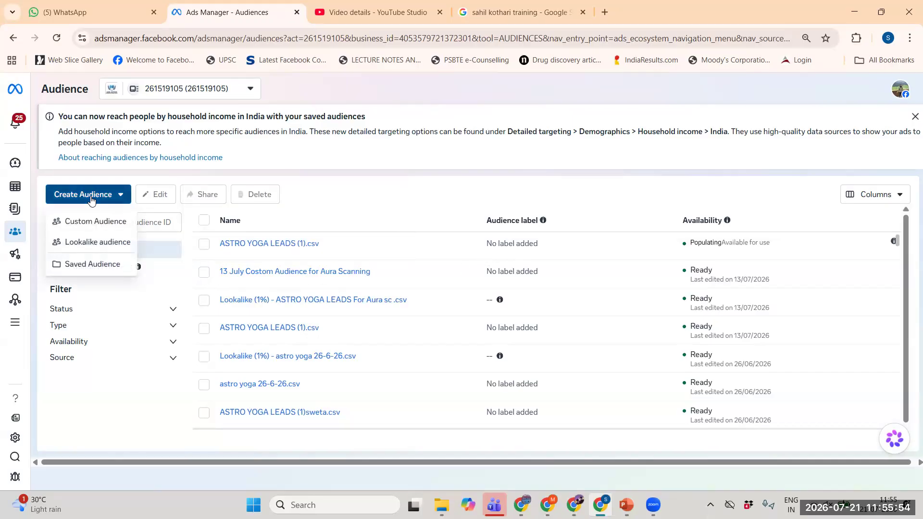
click(93, 240)
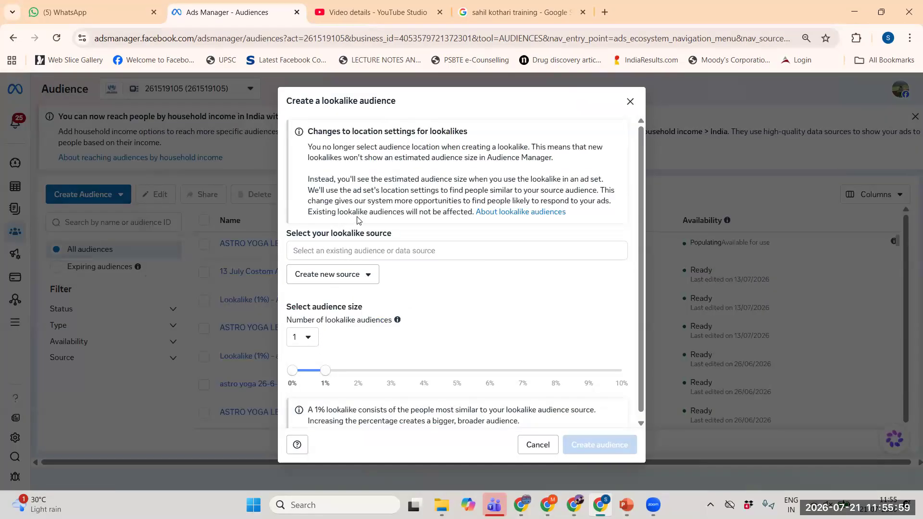
click(354, 251)
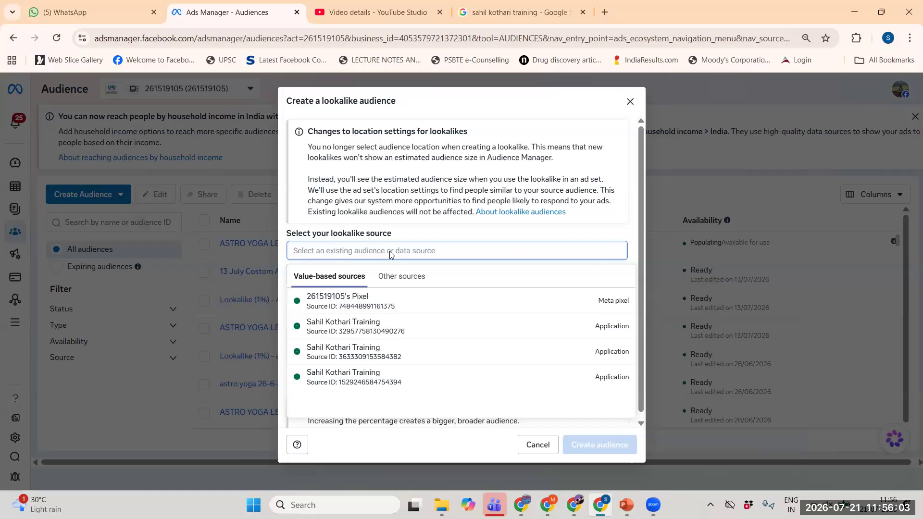
click(395, 233)
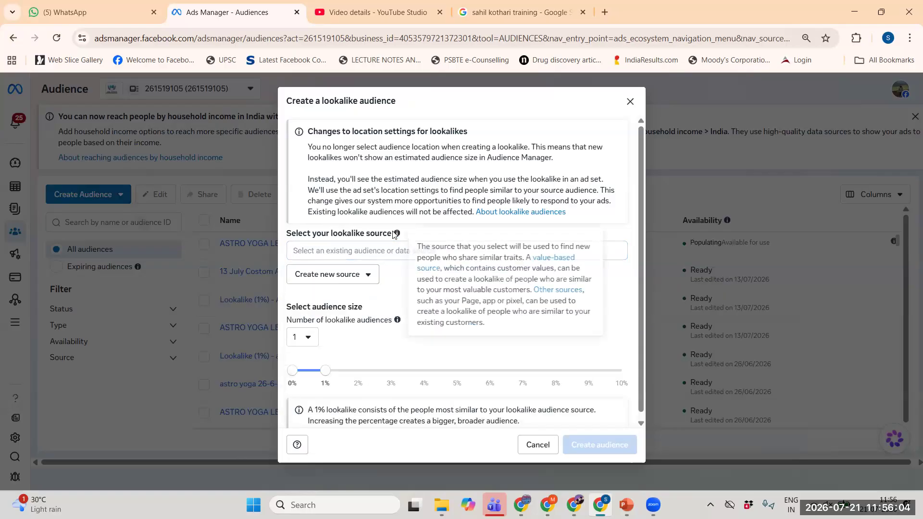
click(336, 275)
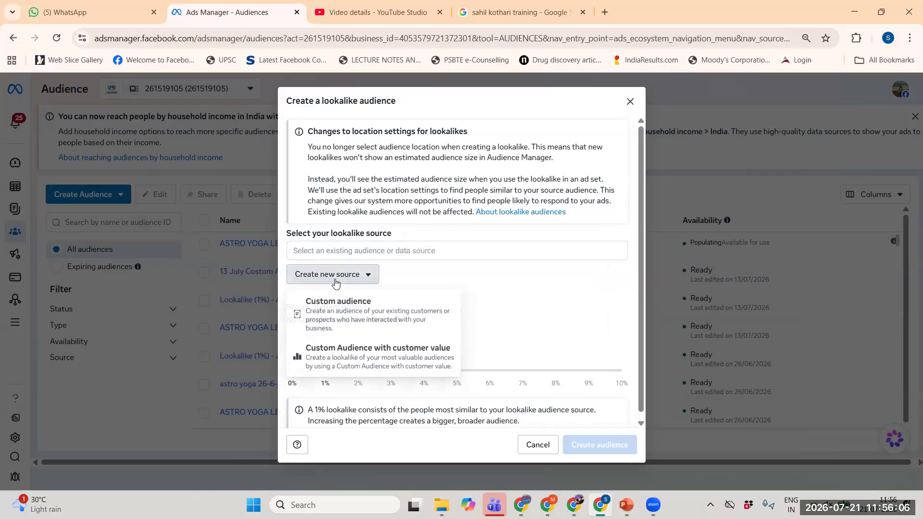
Make a new custom audience as the lookalike source, using Lead form as its source.
click(341, 313)
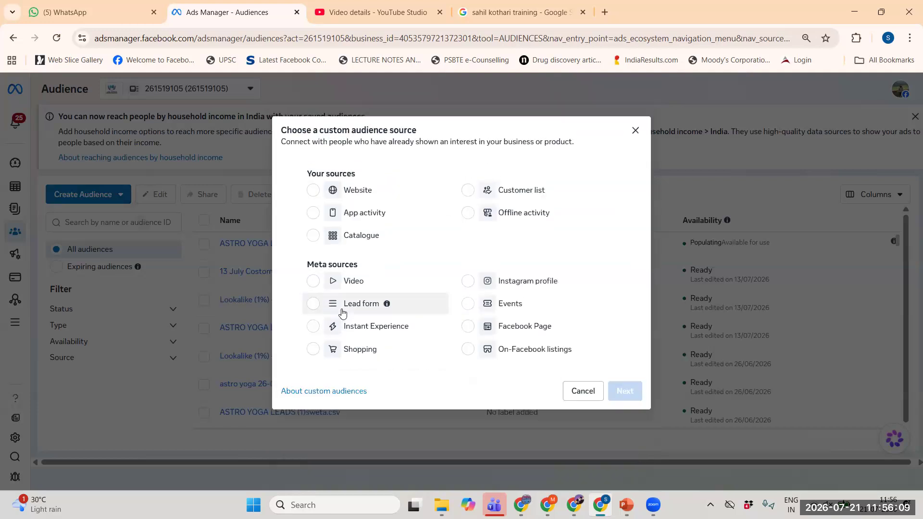
click(469, 191)
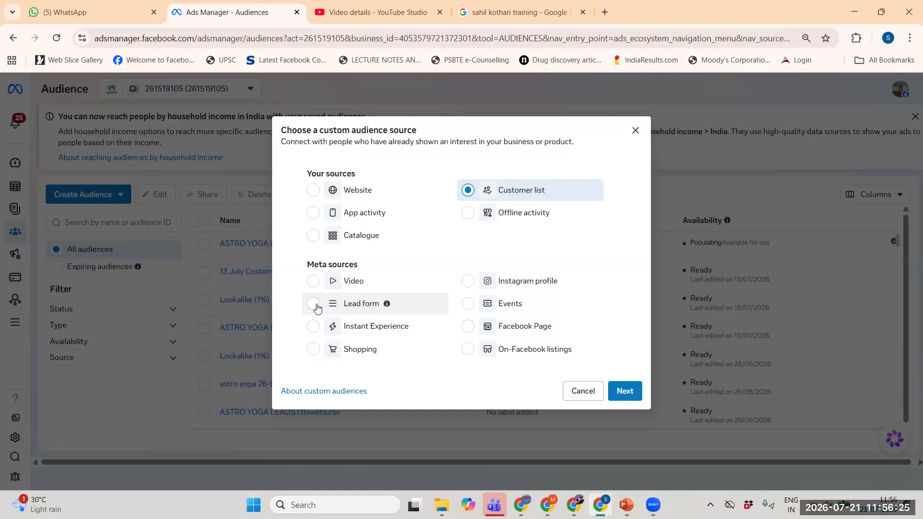
click(313, 304)
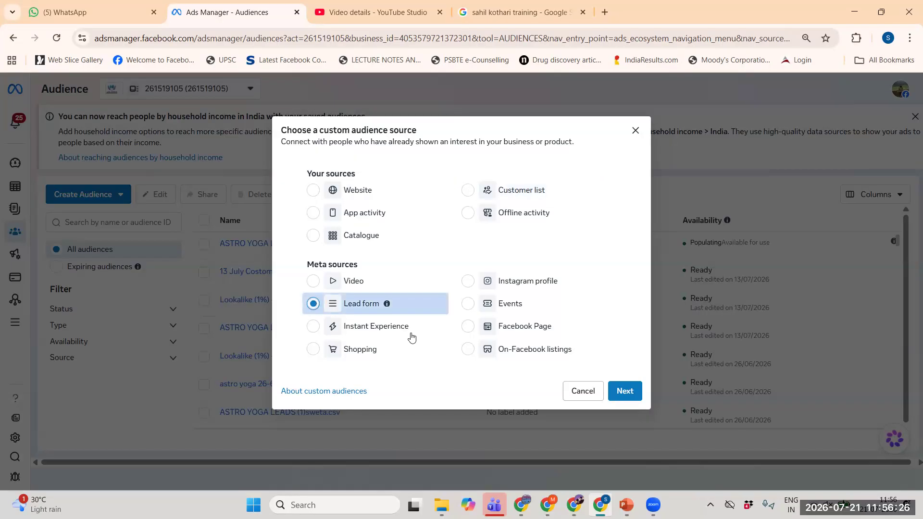
click(620, 387)
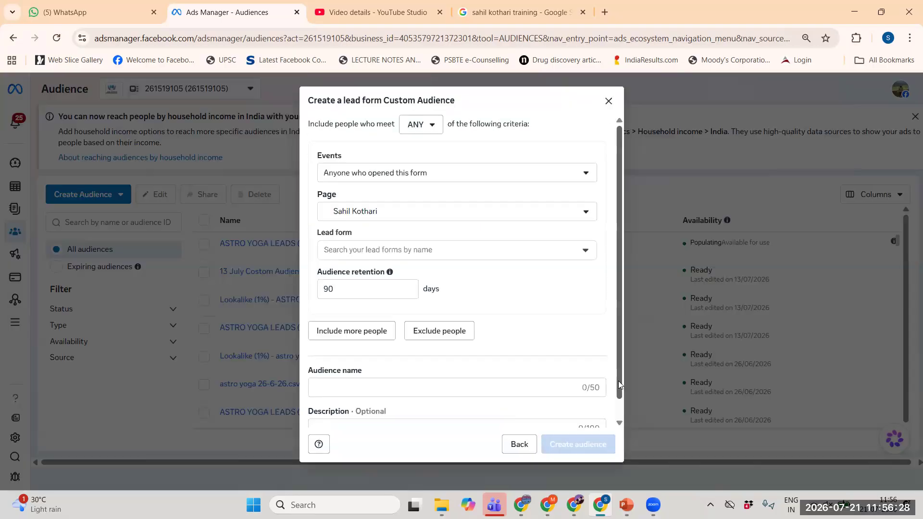
Select the Training & Consultancy Page for the lead form audience.
click(382, 213)
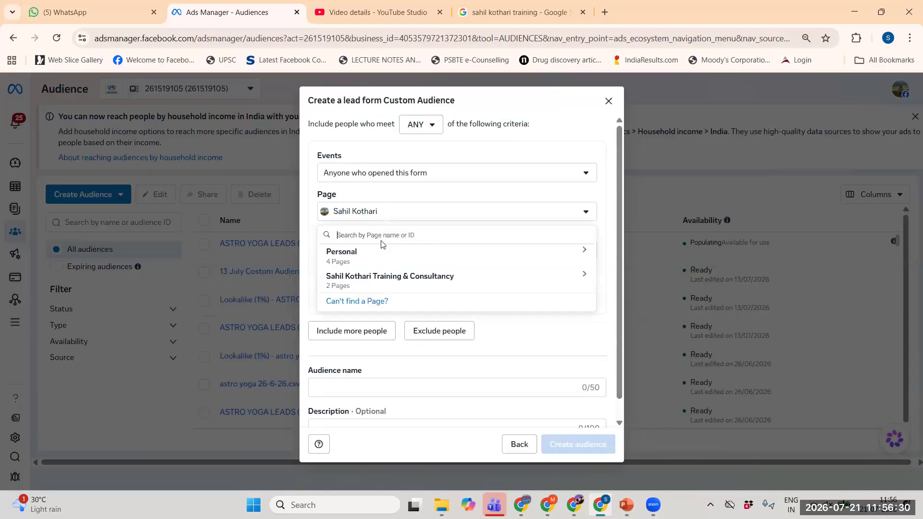
click(366, 281)
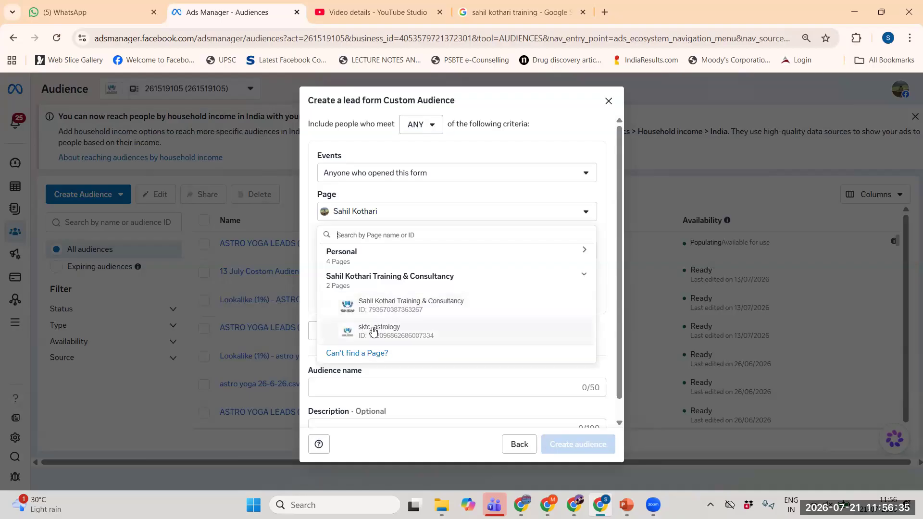
click(382, 308)
Include the 10 July Aura Scanner form, searching 'AURA' to find it in the form list.
click(394, 250)
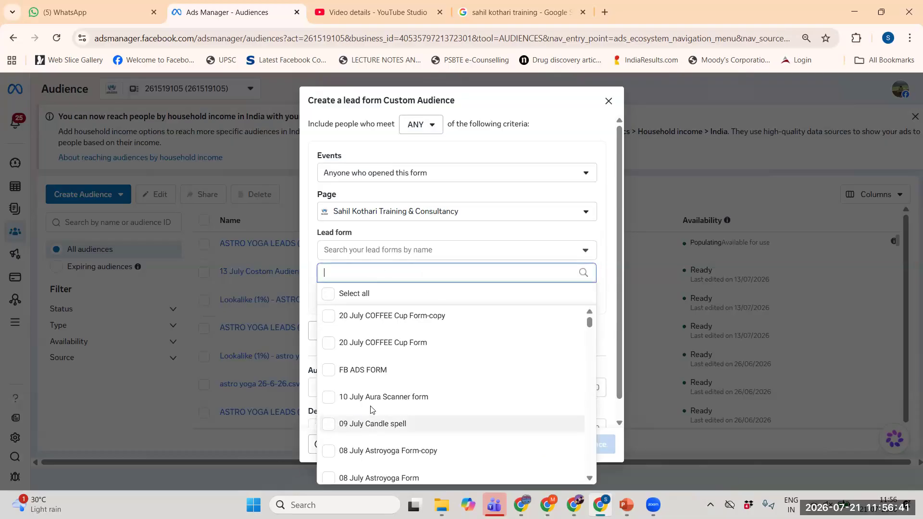
click(329, 399)
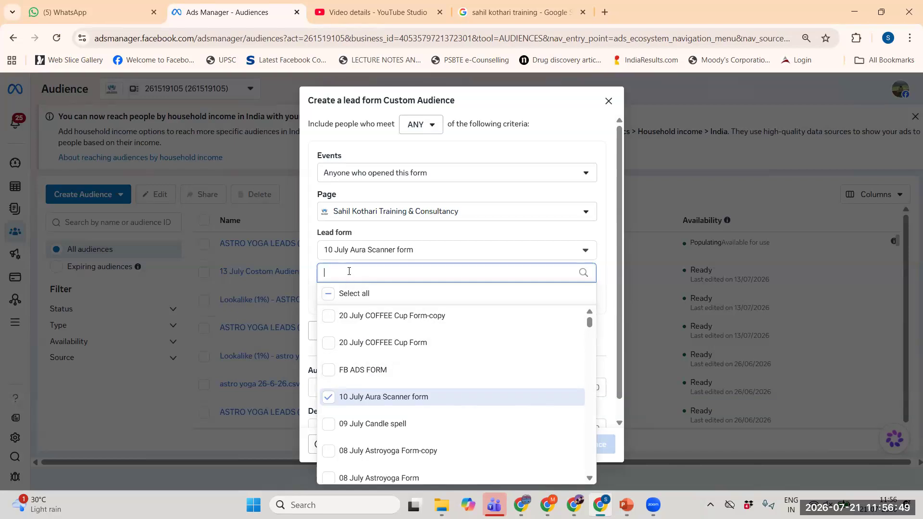
text(A)
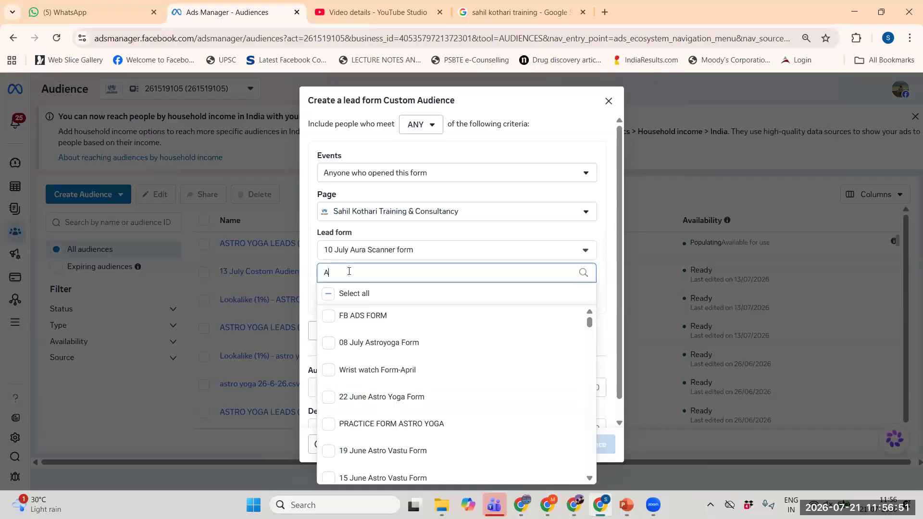
text(URA)
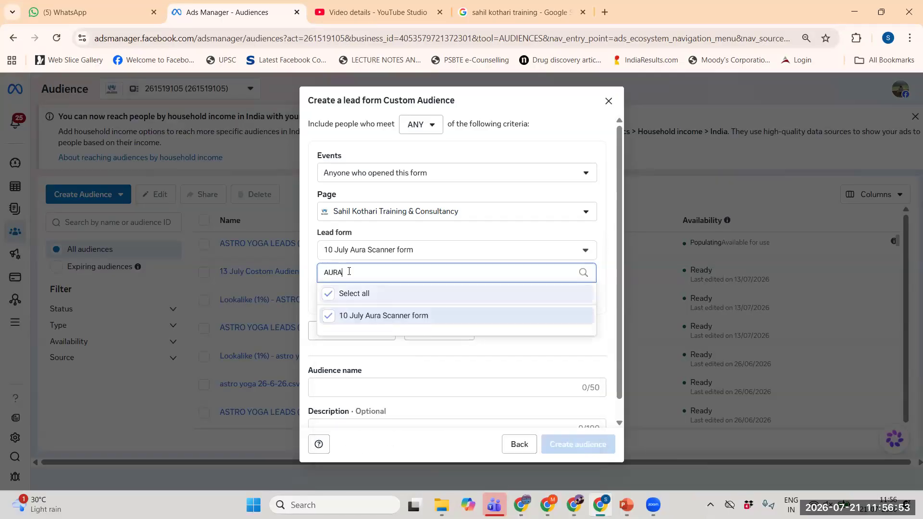
click(348, 319)
click(329, 293)
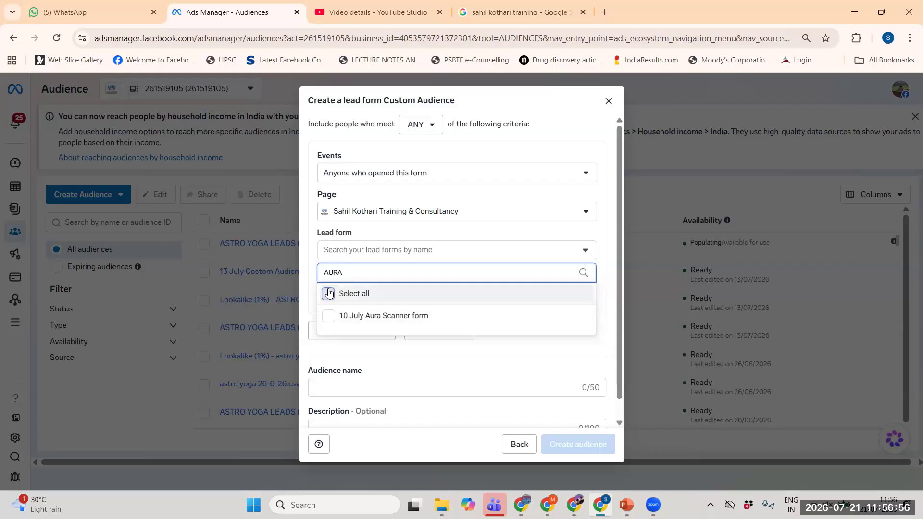
click(461, 233)
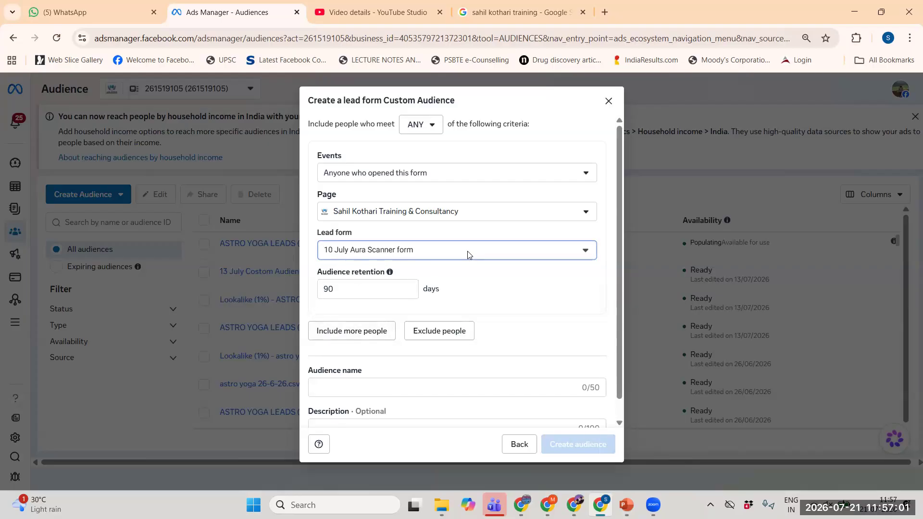
Match any criteria and target people who opened but didn't submit the form.
click(431, 128)
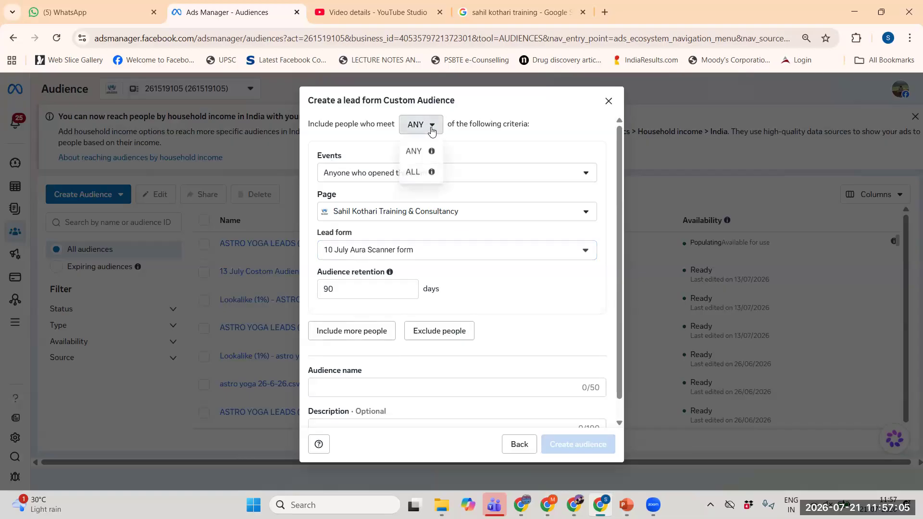
click(346, 165)
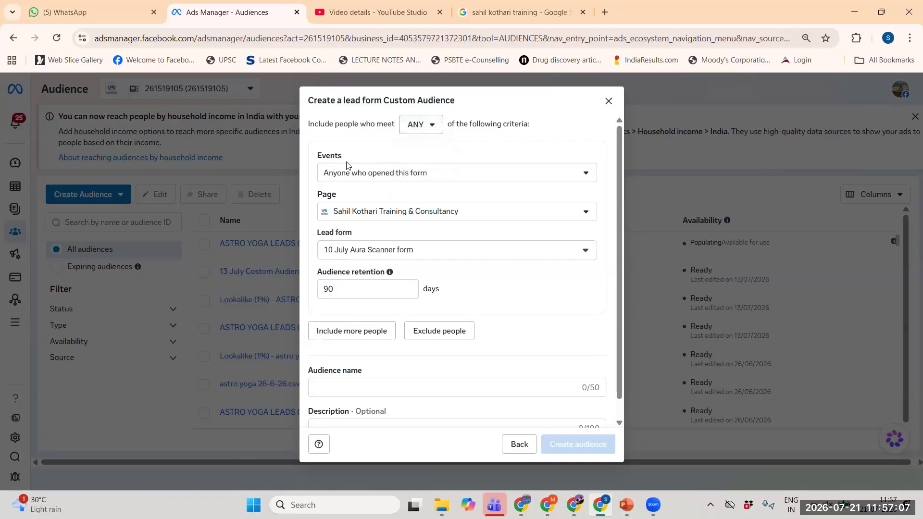
click(349, 178)
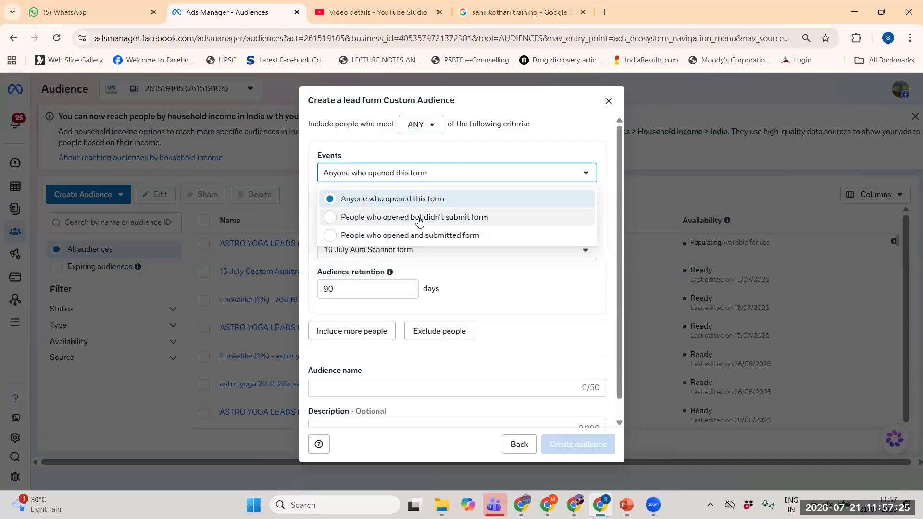
click(330, 219)
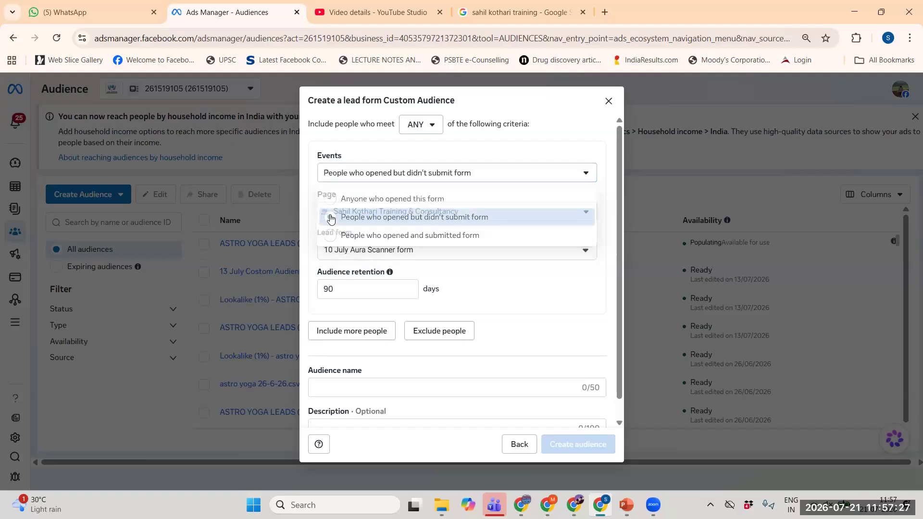
Name the audience 'LOOKLIKE', create it, and dismiss the next-steps screen.
scroll(347, 373, down, 1)
click(348, 369)
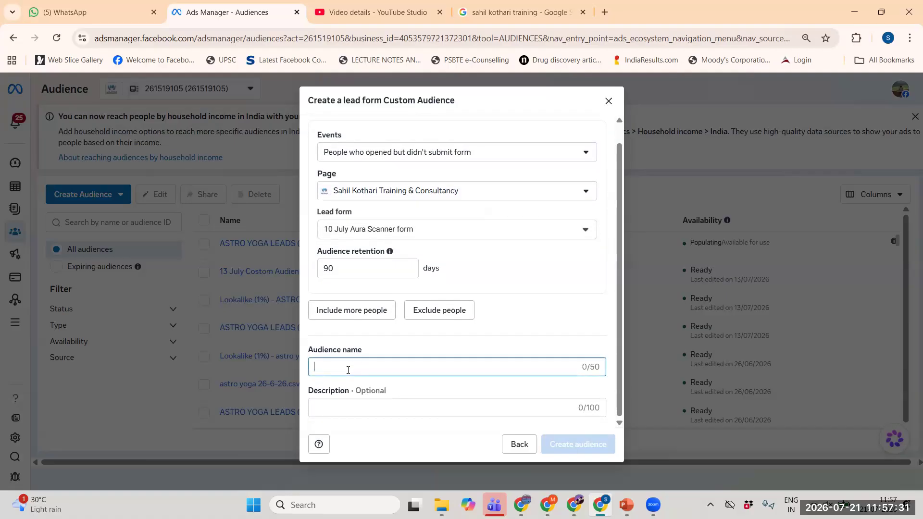
text(LOOKLIKE)
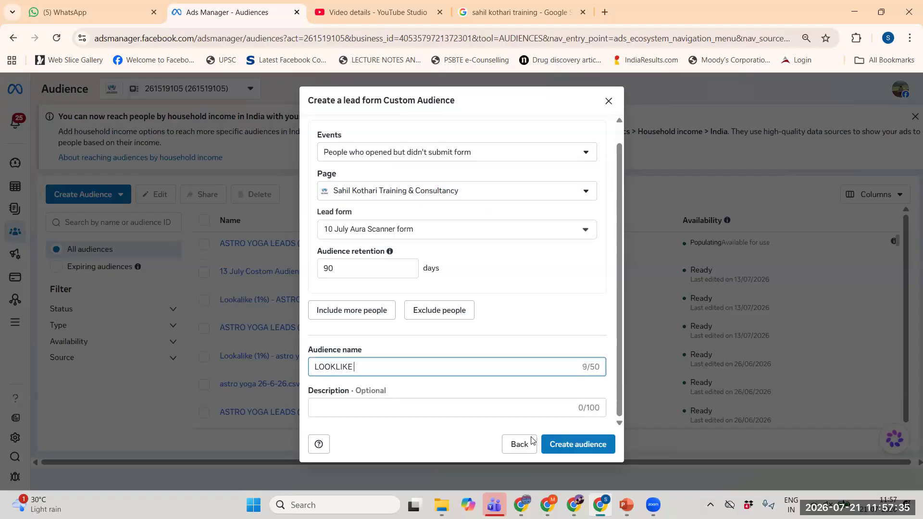
click(559, 448)
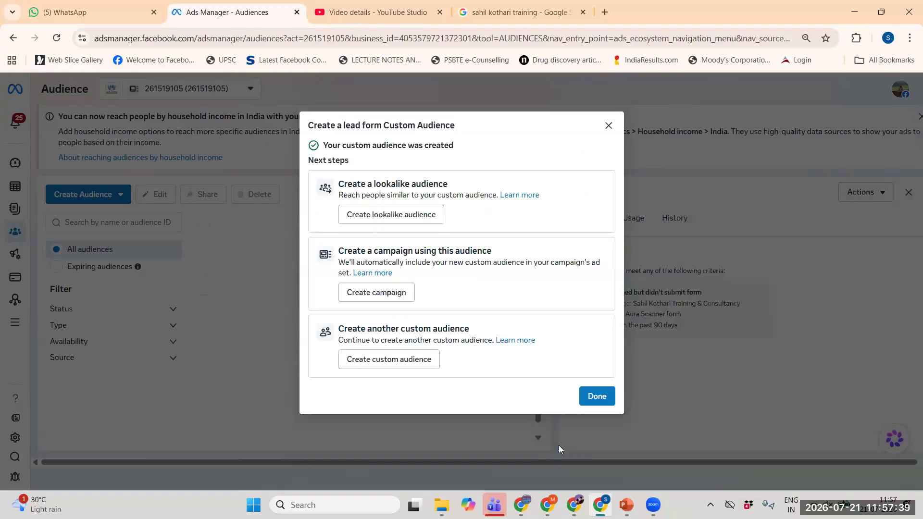
click(596, 396)
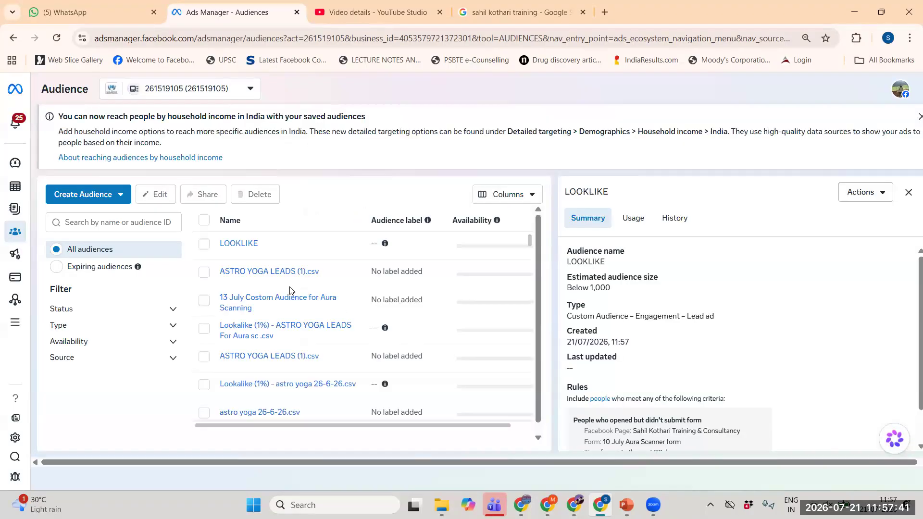
mouse_move(294, 243)
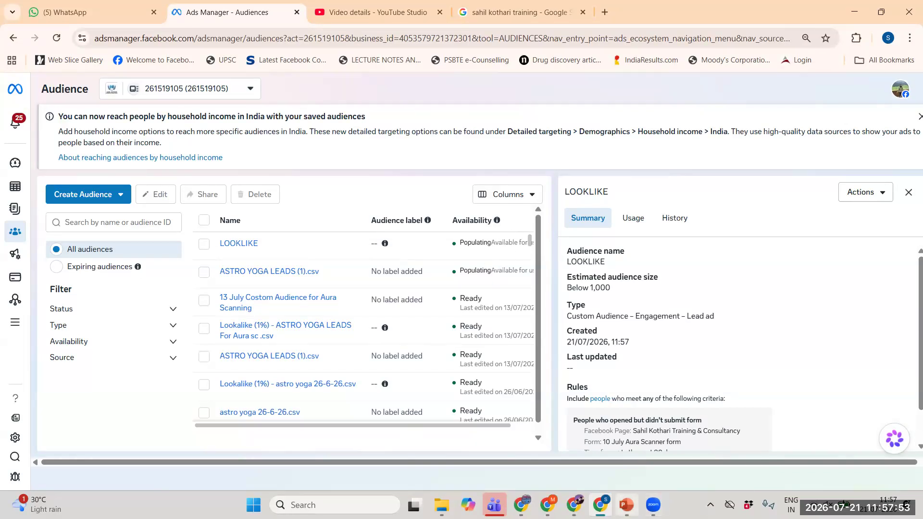
Check the Day 2 Lead Form & WhatsApp Integration slide in PowerPoint, then return to Chrome.
mouse_move(626, 504)
click(625, 478)
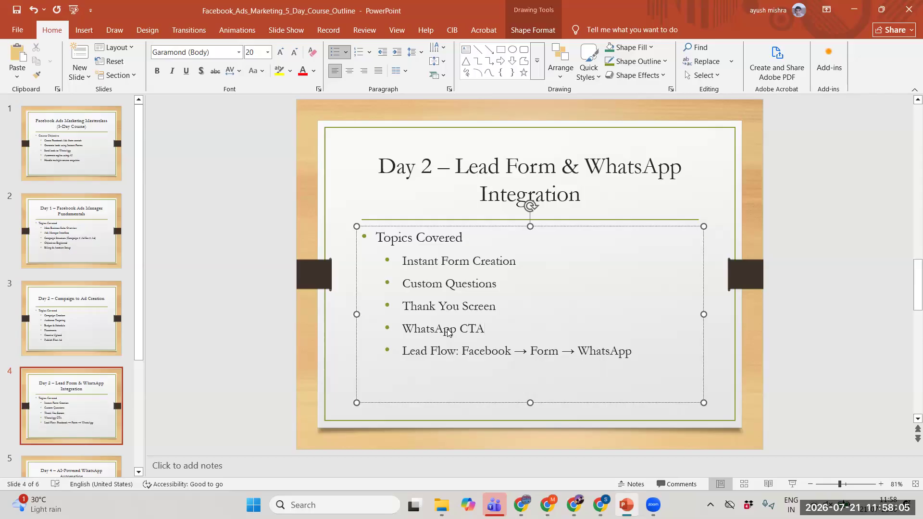
mouse_move(600, 506)
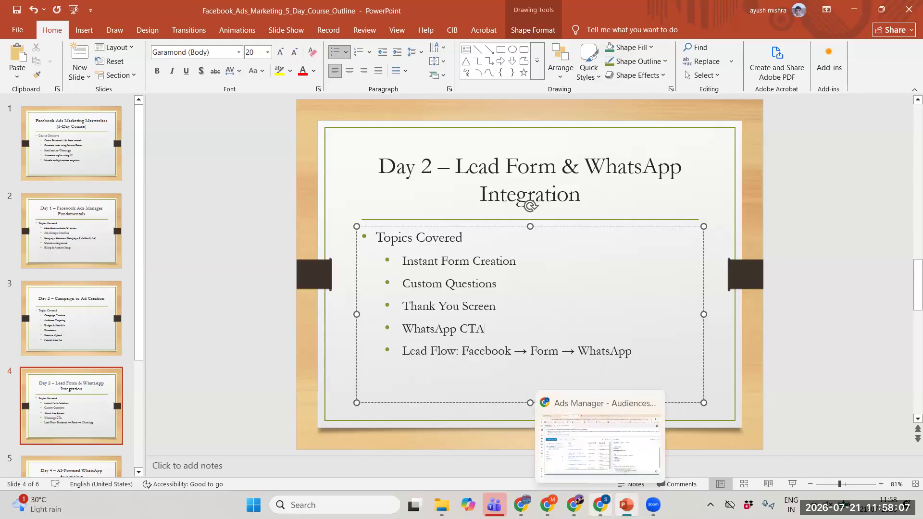
click(574, 504)
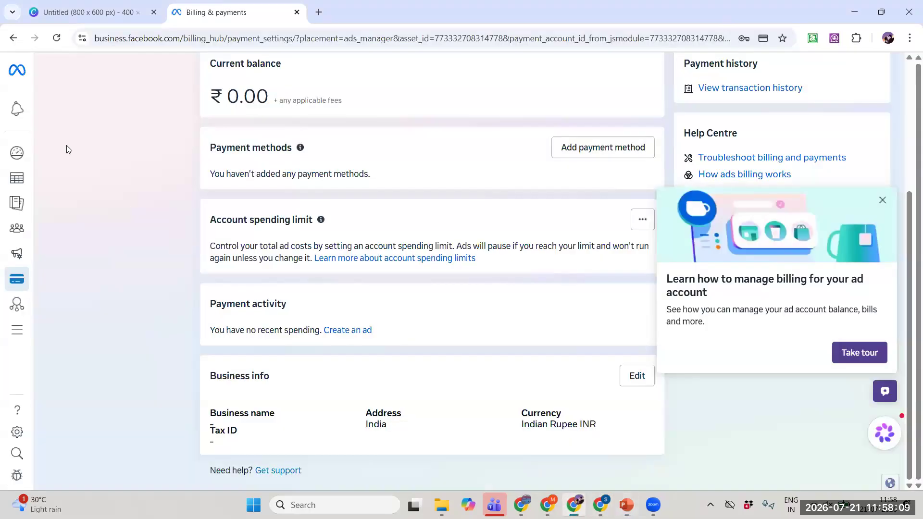
Return to Campaigns, open the ad account settings, and scroll down to Contact information.
click(12, 39)
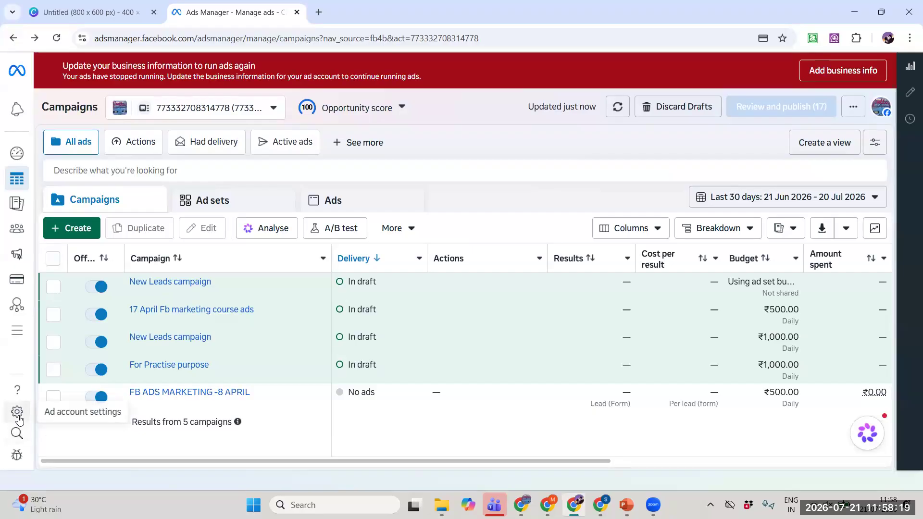
click(18, 418)
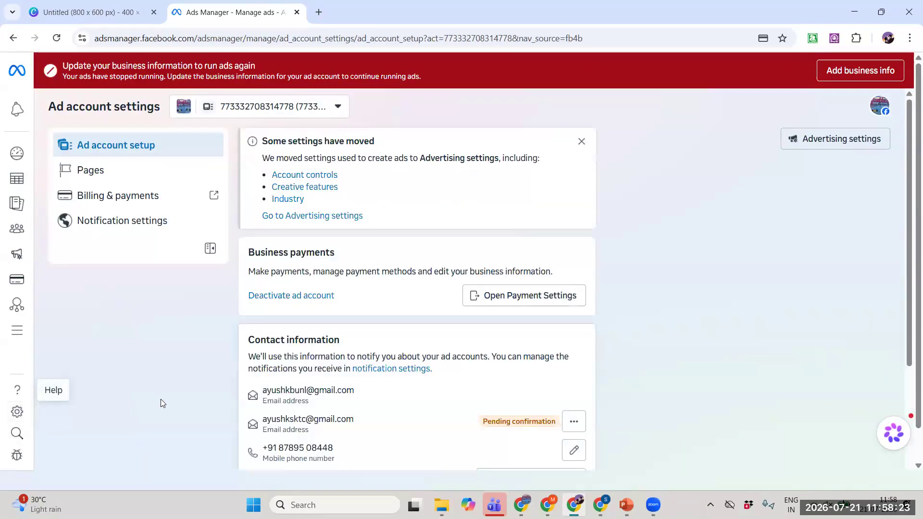
scroll(334, 344, down, 2)
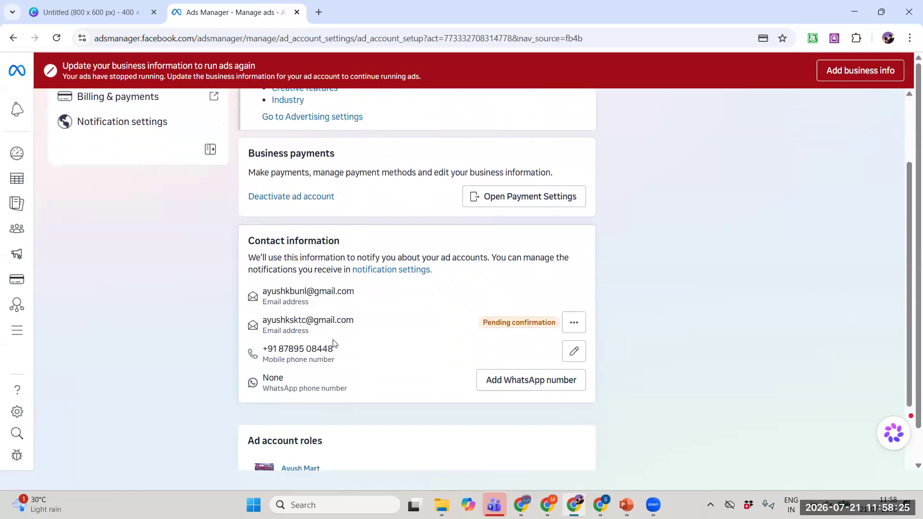
scroll(334, 344, down, 1)
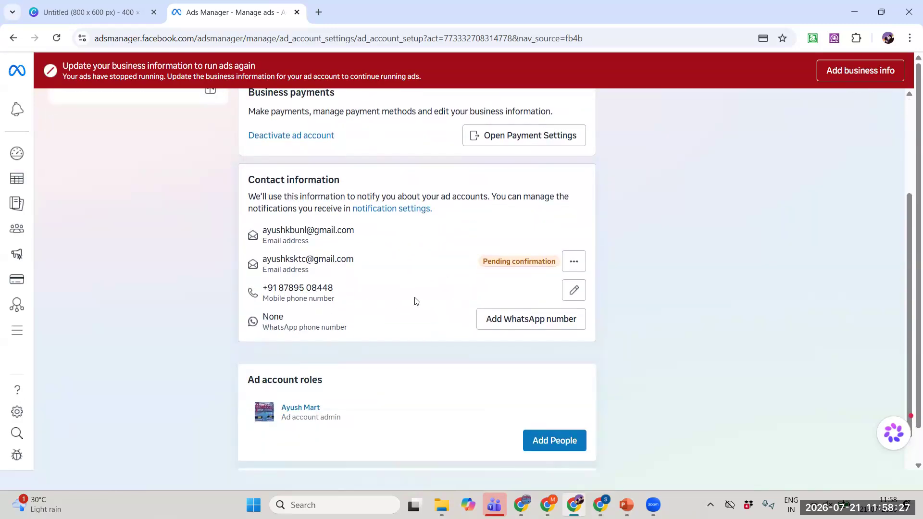
Add the WhatsApp phone number, agree to WhatsApp advertising messages, and submit it for confirmation.
click(517, 320)
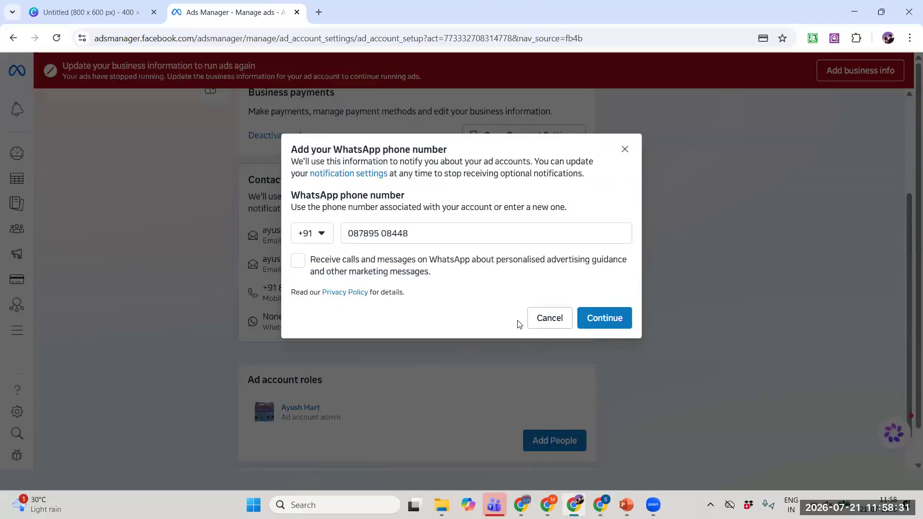
click(415, 236)
key(BackSpace)
key(BackSpace)
key(BackSpace)
key(BackSpace)
key(BackSpace)
key(BackSpace)
key(BackSpace)
key(BackSpace)
key(BackSpace)
key(BackSpace)
key(BackSpace)
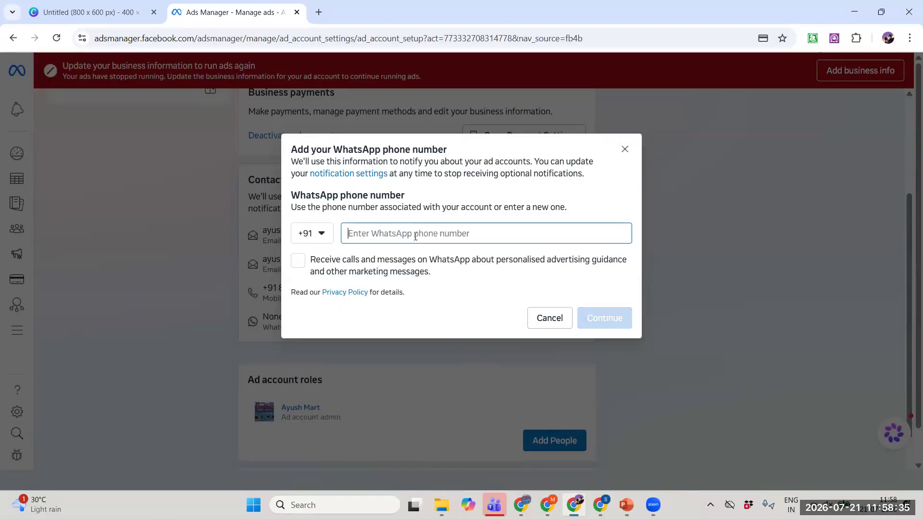
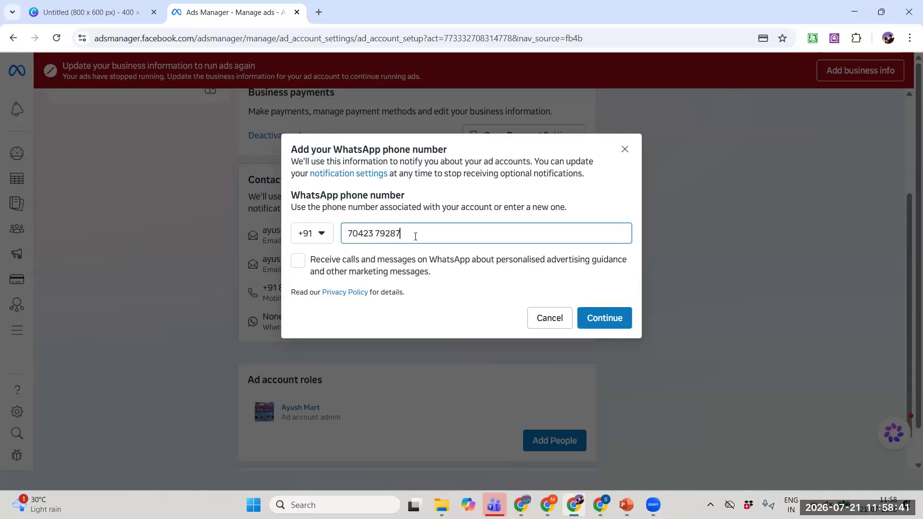
key(Tab)
key(space)
click(605, 318)
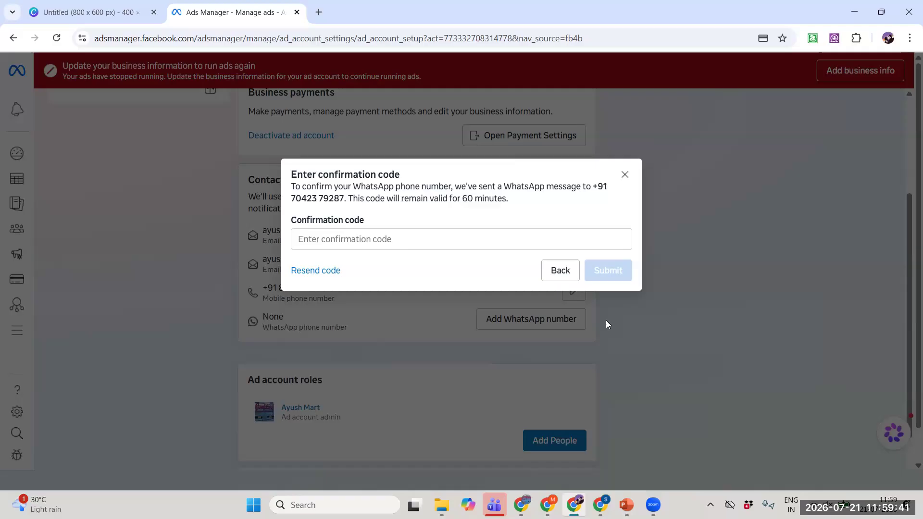
Enter the WhatsApp confirmation code and submit it to save the number.
click(492, 241)
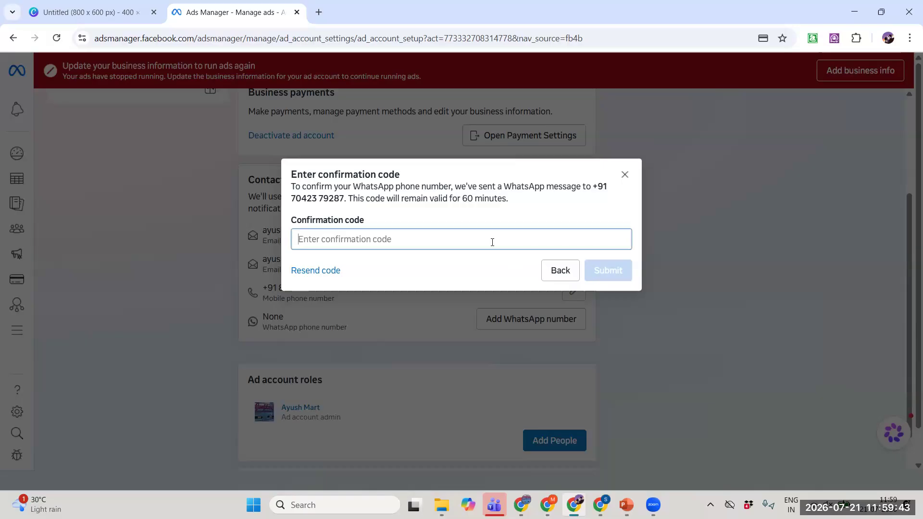
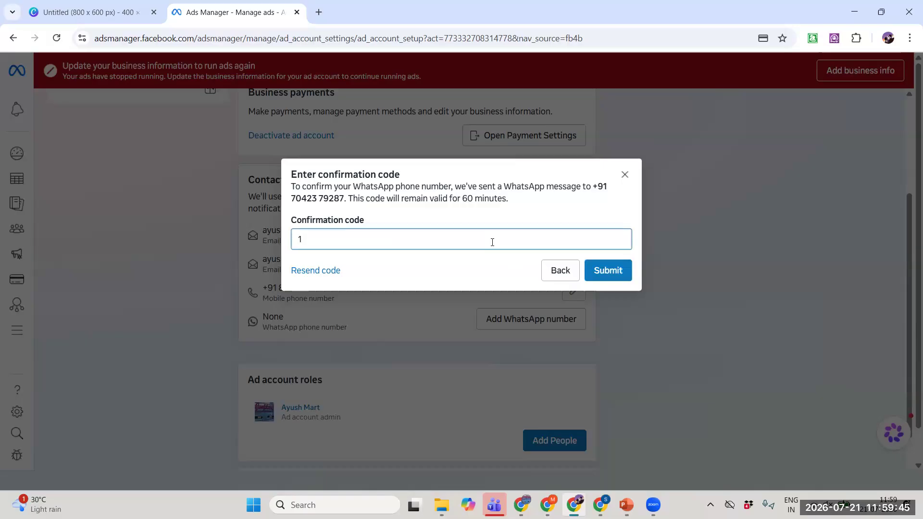
click(608, 272)
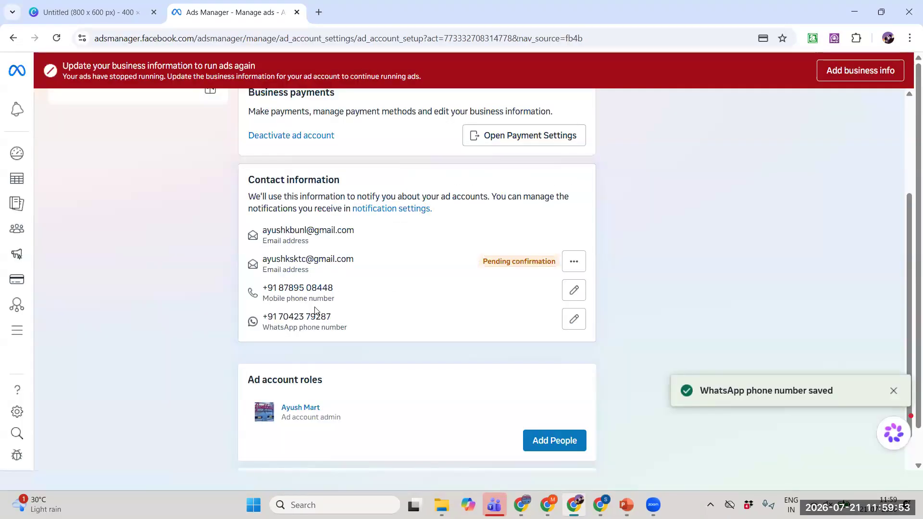
Open the New Leads campaign's ad in the editor and scroll to Instant form lead nurturing.
mouse_move(14, 186)
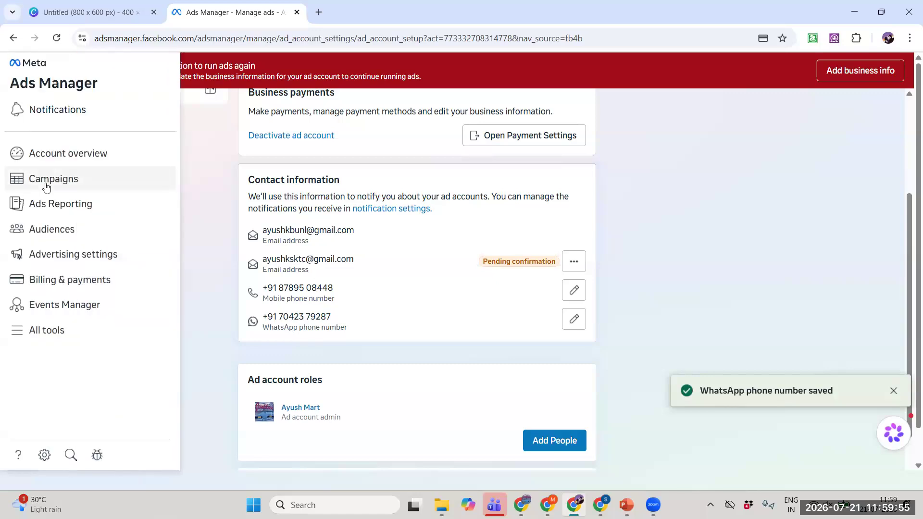
click(47, 188)
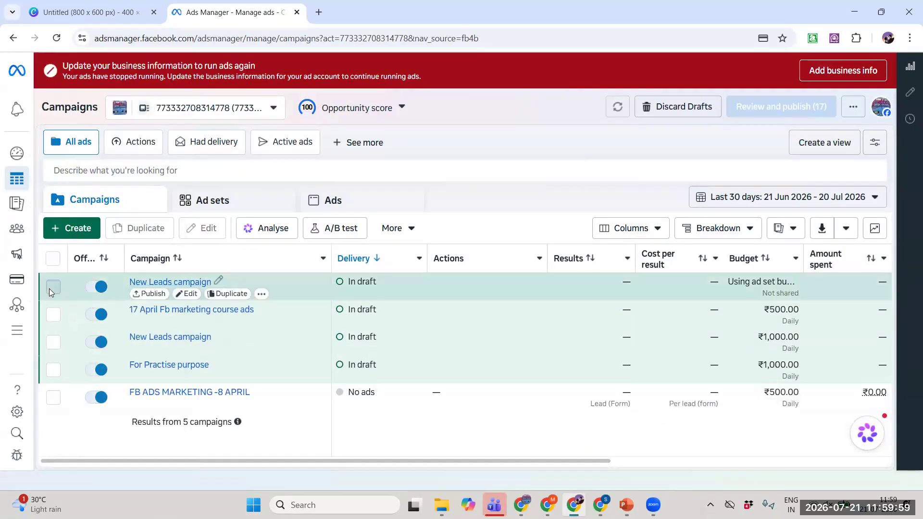
click(53, 287)
click(290, 230)
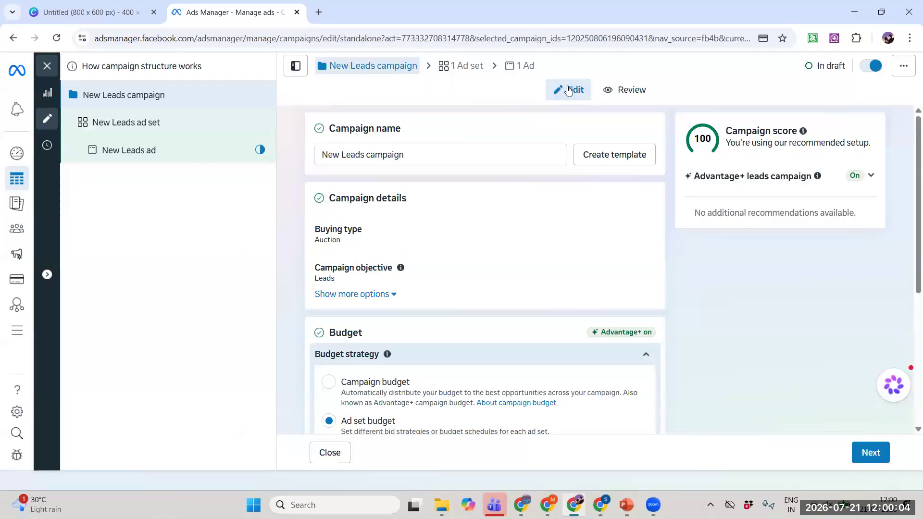
click(524, 67)
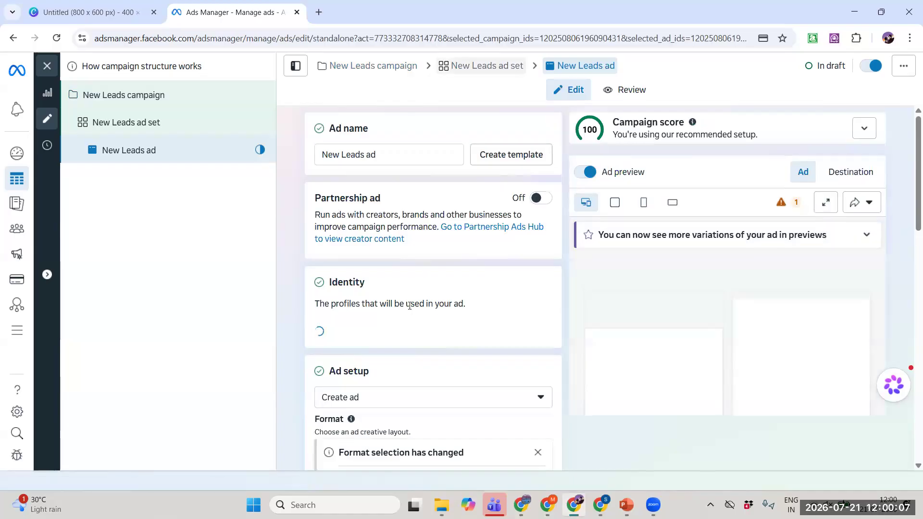
scroll(410, 309, down, 5)
scroll(409, 310, down, 15)
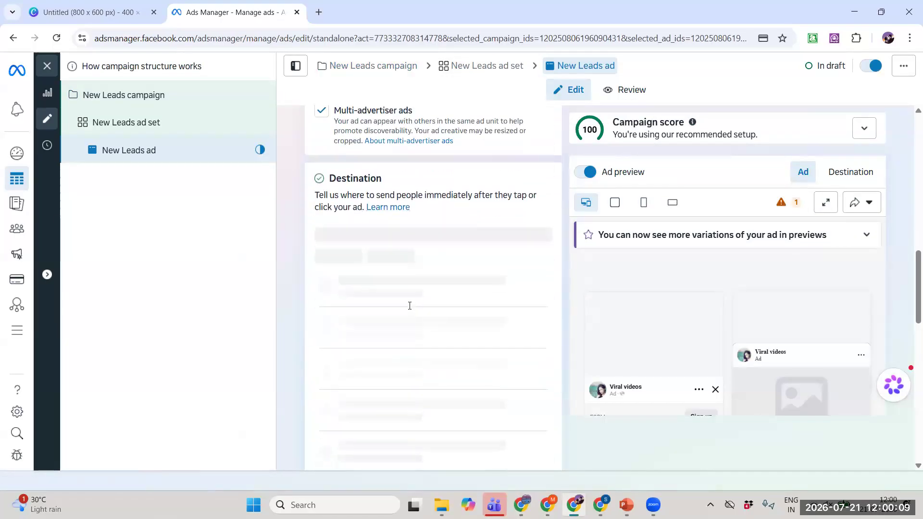
scroll(383, 240, up, 4)
scroll(382, 240, down, 7)
scroll(382, 242, down, 7)
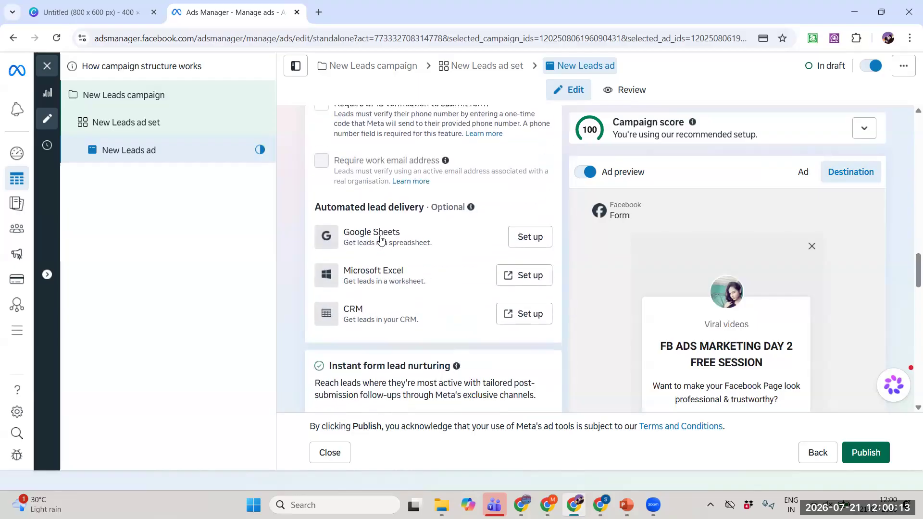
scroll(402, 249, down, 1)
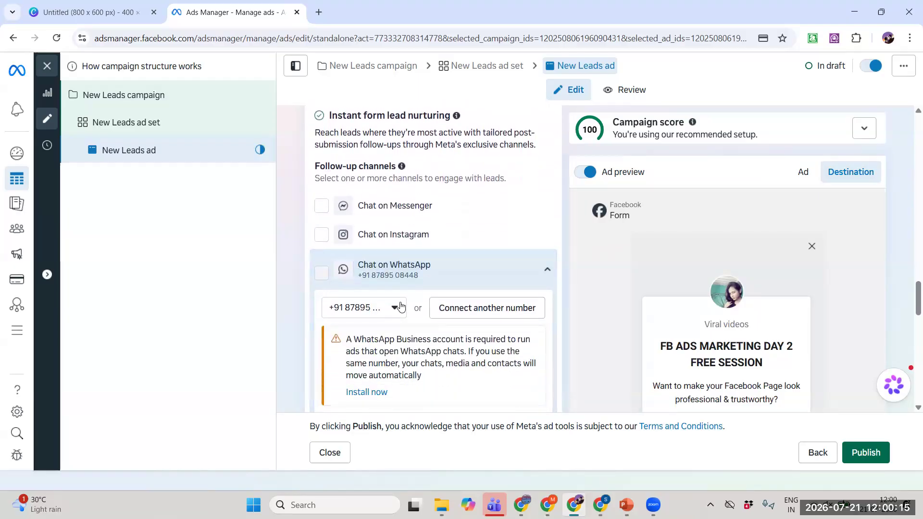
Check the available WhatsApp numbers, reload the editor, and choose Connect another number.
click(353, 316)
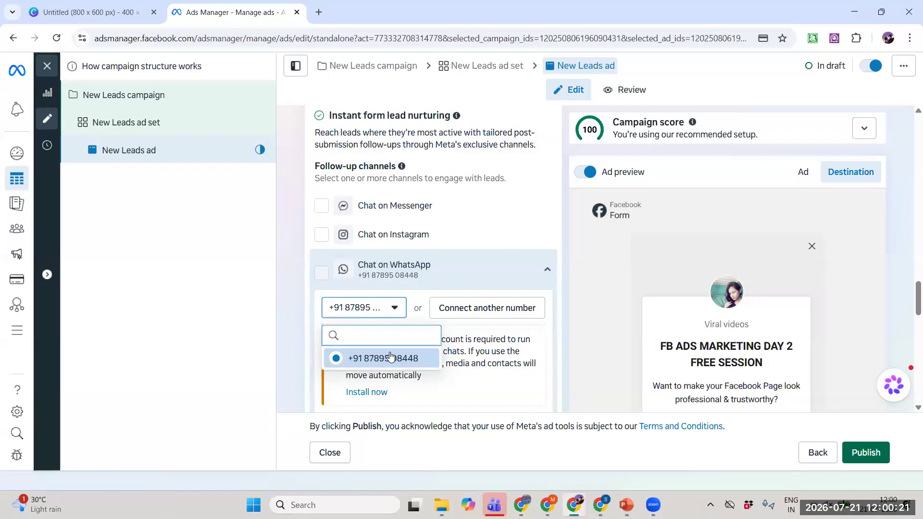
click(302, 339)
click(60, 35)
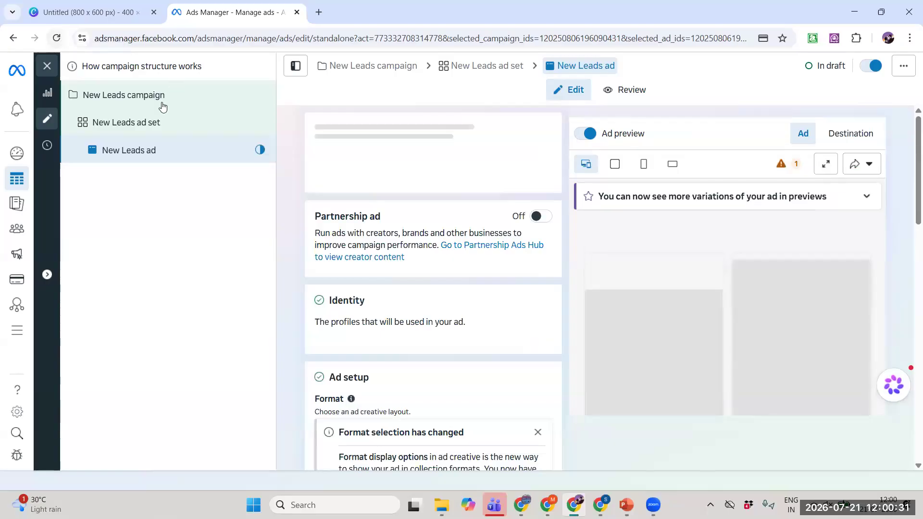
scroll(330, 208, down, 15)
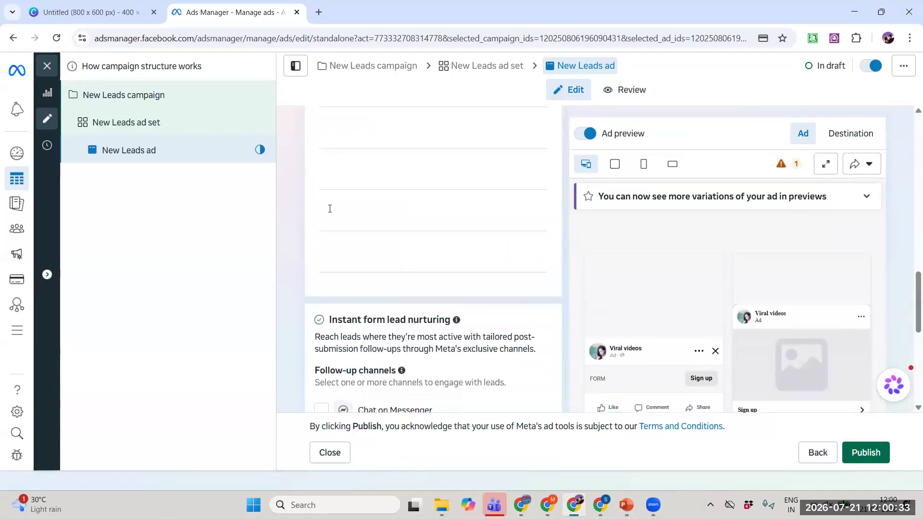
scroll(330, 209, down, 8)
scroll(329, 211, up, 8)
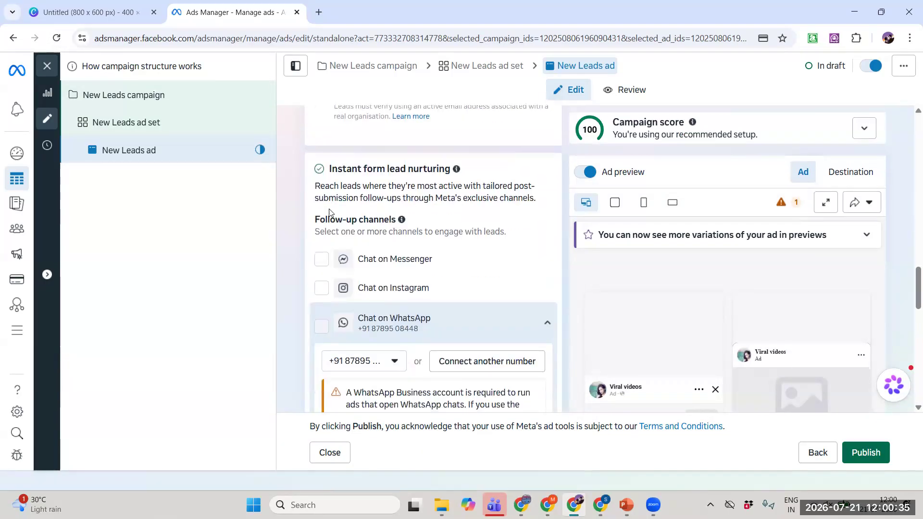
scroll(329, 212, up, 6)
scroll(330, 213, down, 8)
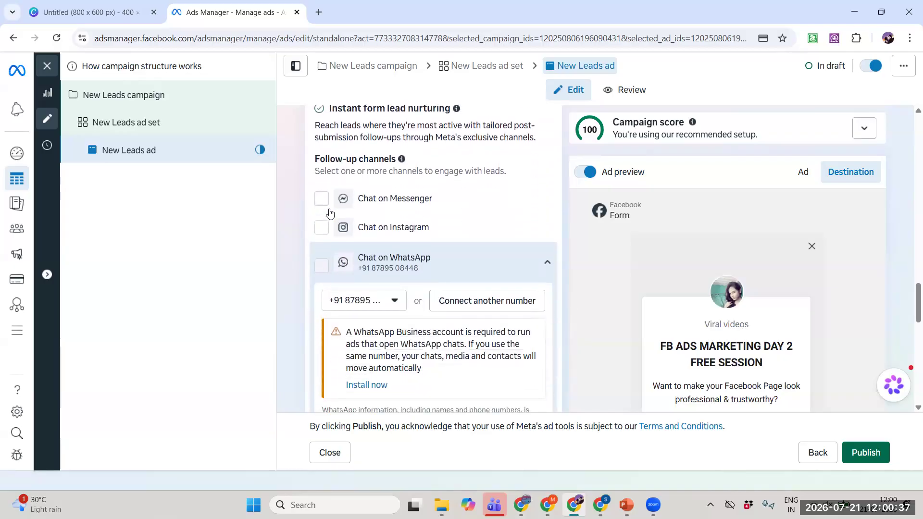
scroll(330, 213, down, 1)
click(395, 273)
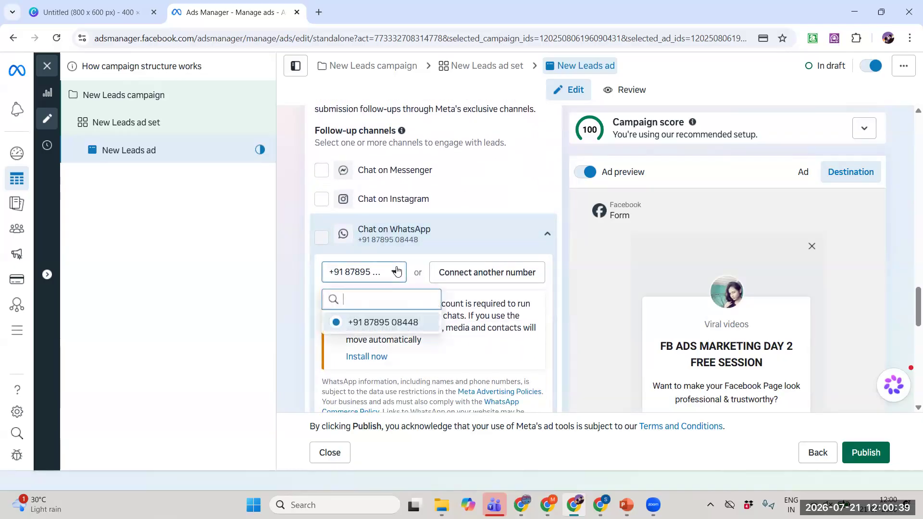
click(497, 268)
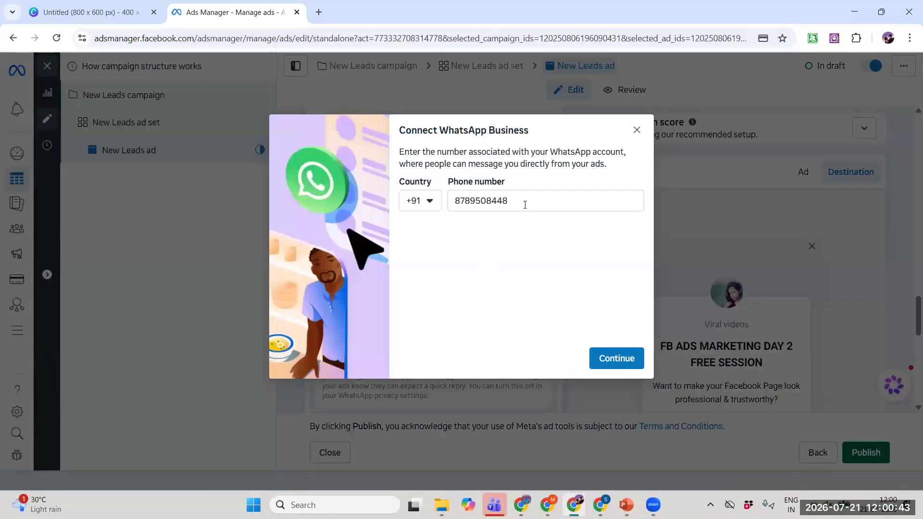
Replace the phone number in Connect WhatsApp Business and continue through the WhatsApp Business install steps.
double_click(524, 205)
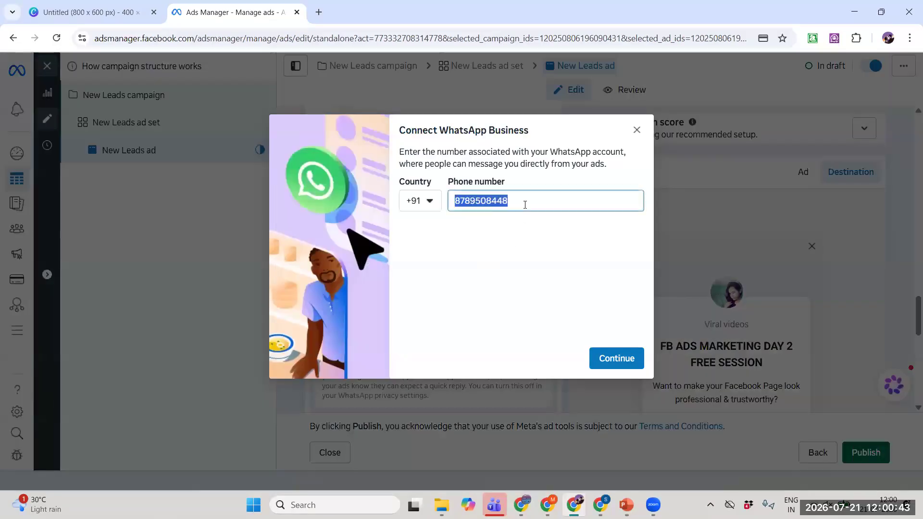
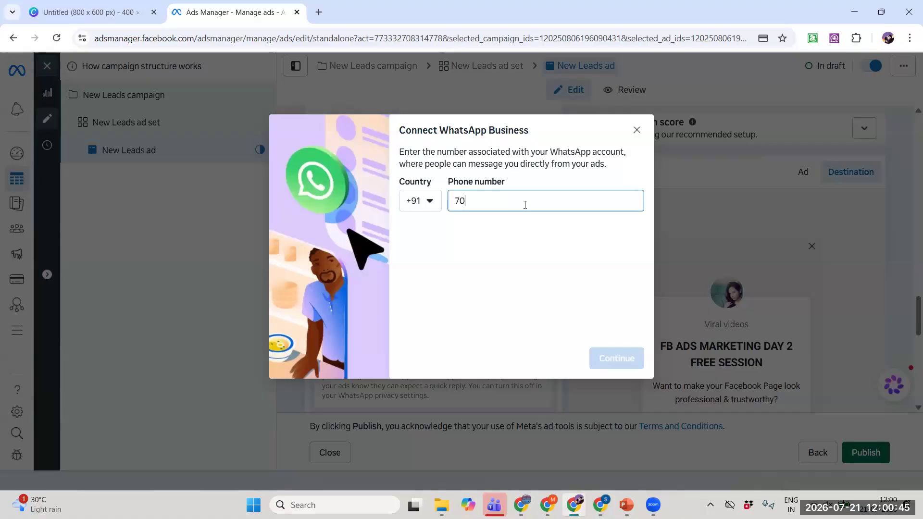
click(607, 360)
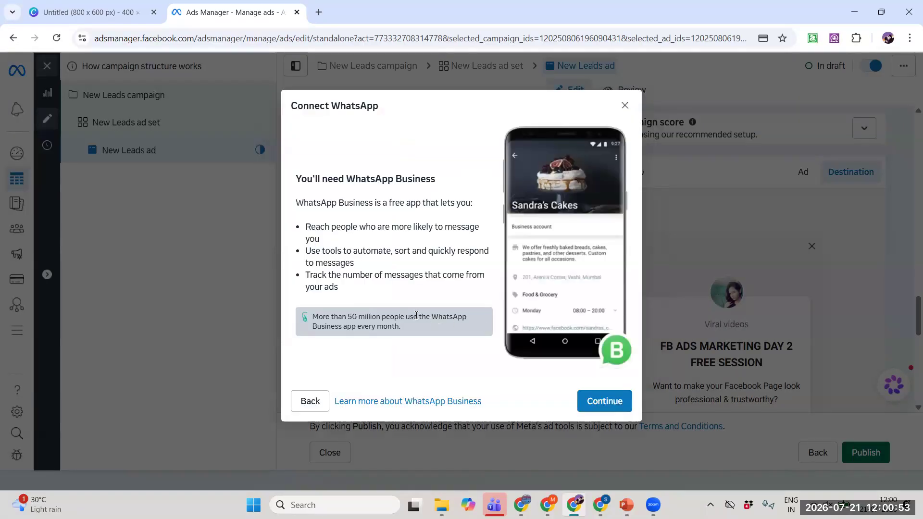
click(615, 406)
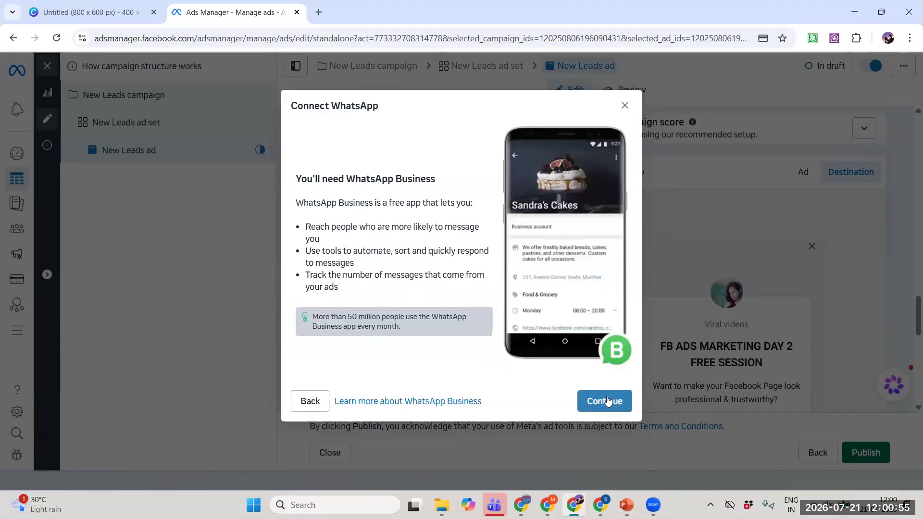
click(616, 405)
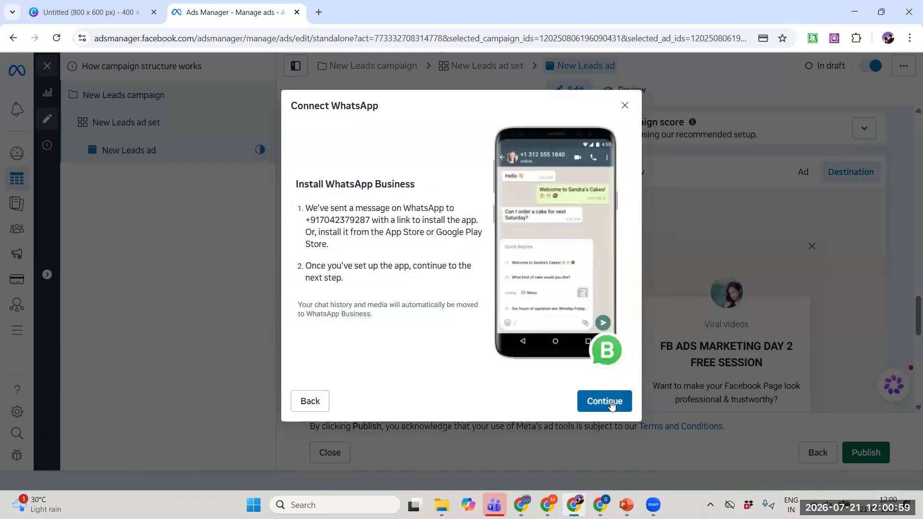
click(613, 403)
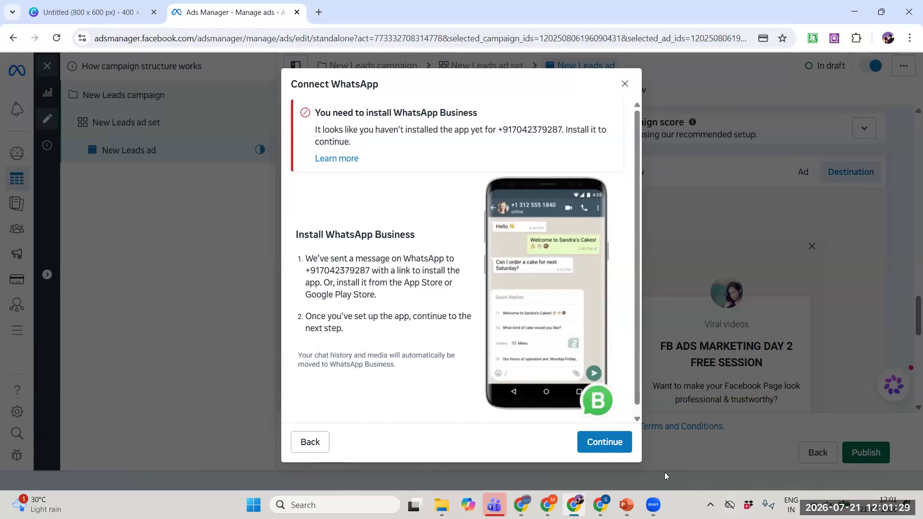
click(596, 438)
Close the WhatsApp connection setup and check the number list without changing it.
click(624, 83)
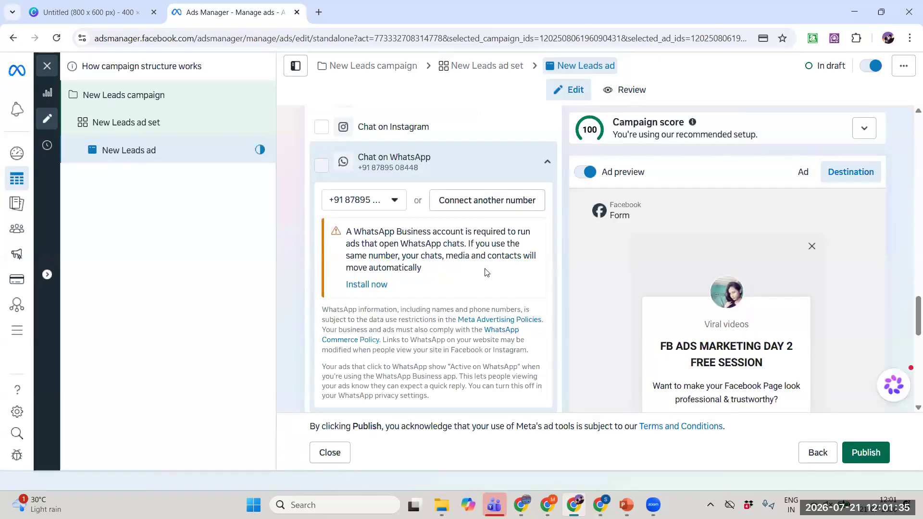
click(393, 198)
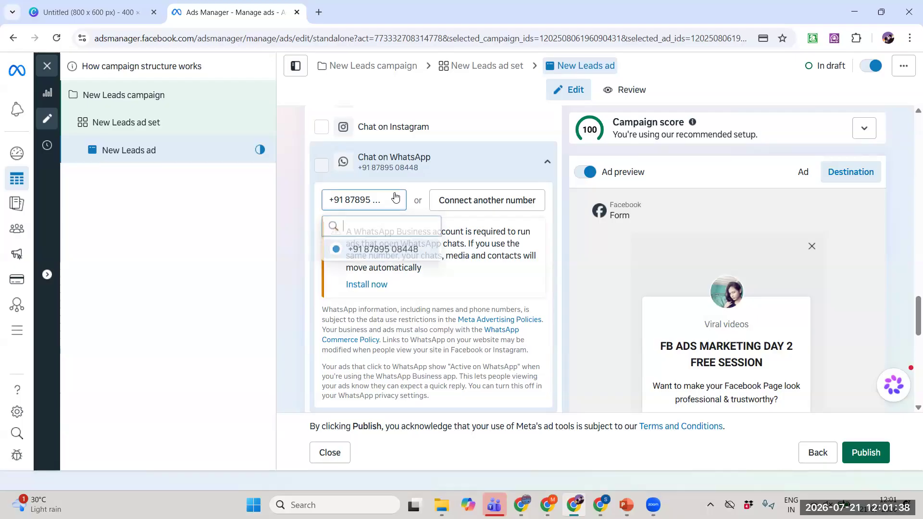
click(283, 226)
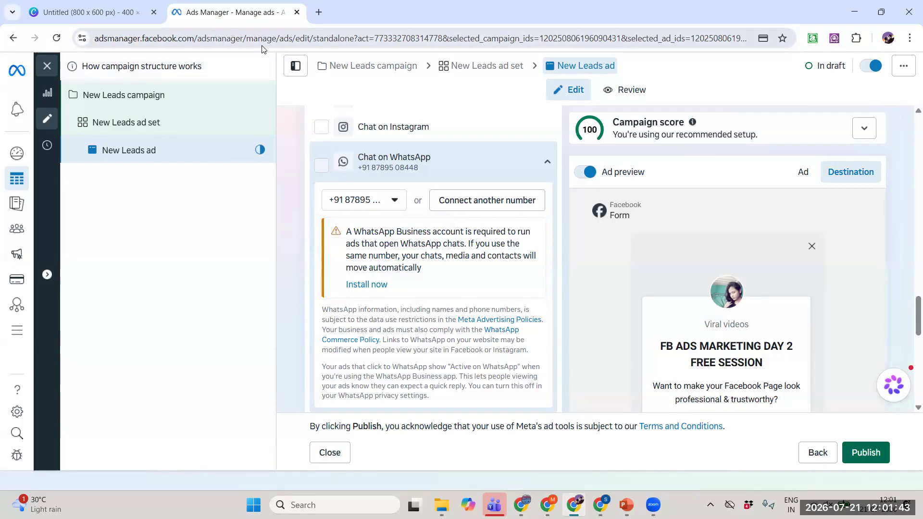
mouse_move(652, 503)
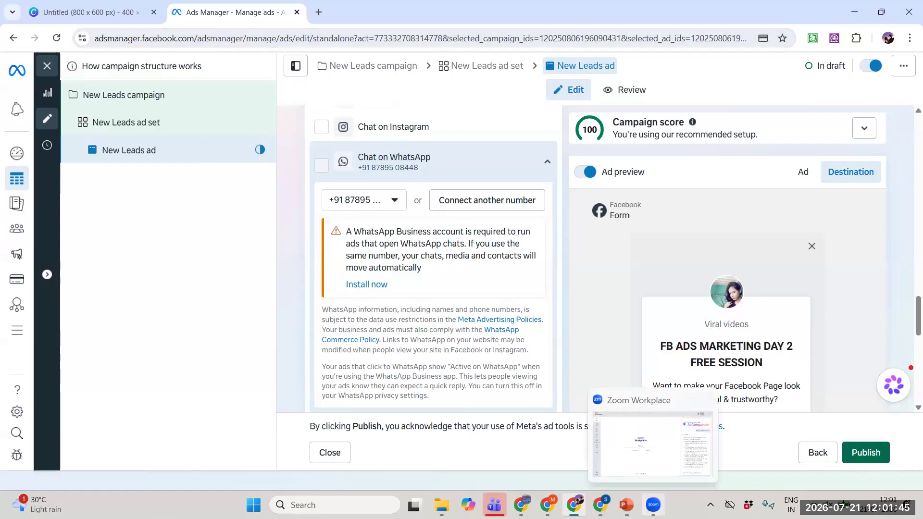